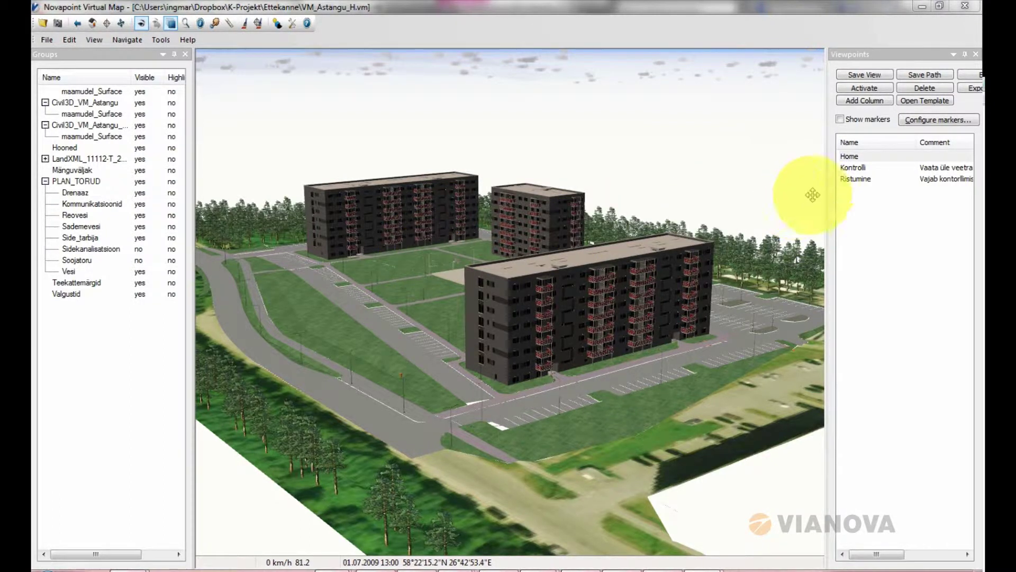
Look over the site model, activate the Kontrolli viewpoint, and examine the underground pipes around it.
{"action": "left_click", "coordinate": [432, 262]}
{"action": "left_click_drag", "start_coordinate": [432, 262], "coordinate": [426, 252]}
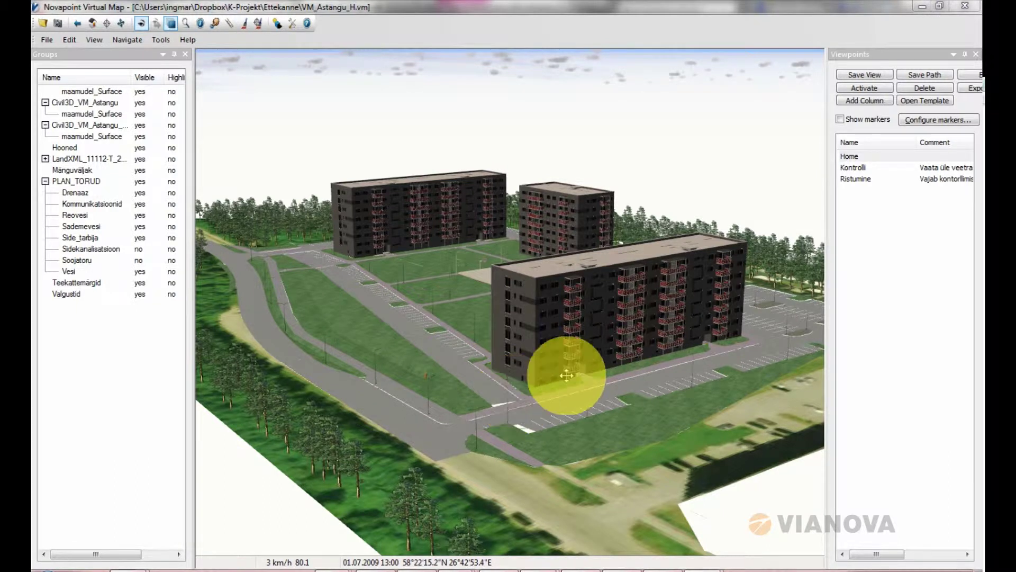
{"action": "double_click", "coordinate": [866, 168]}
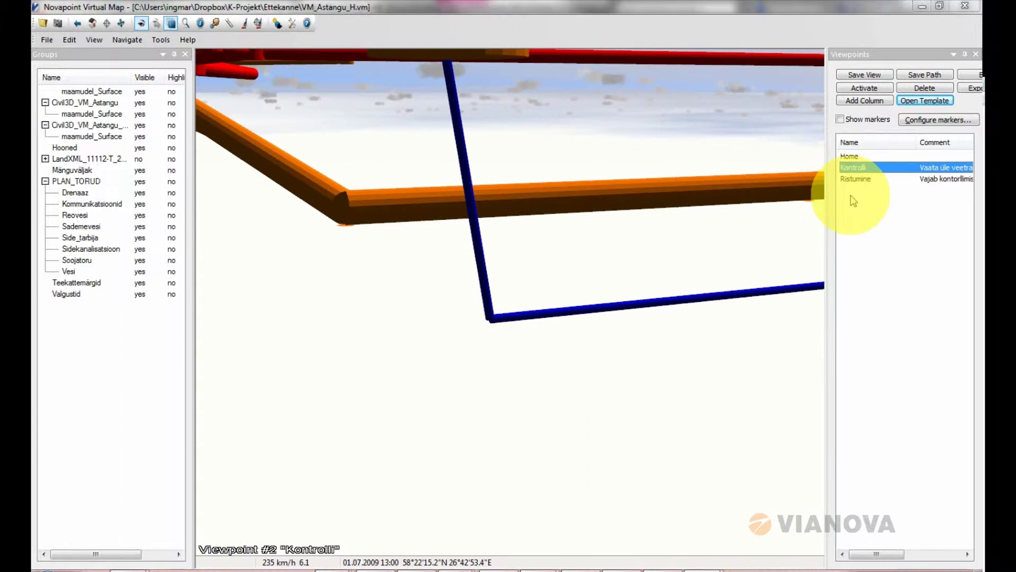
{"action": "left_click_drag", "start_coordinate": [599, 268], "coordinate": [513, 329]}
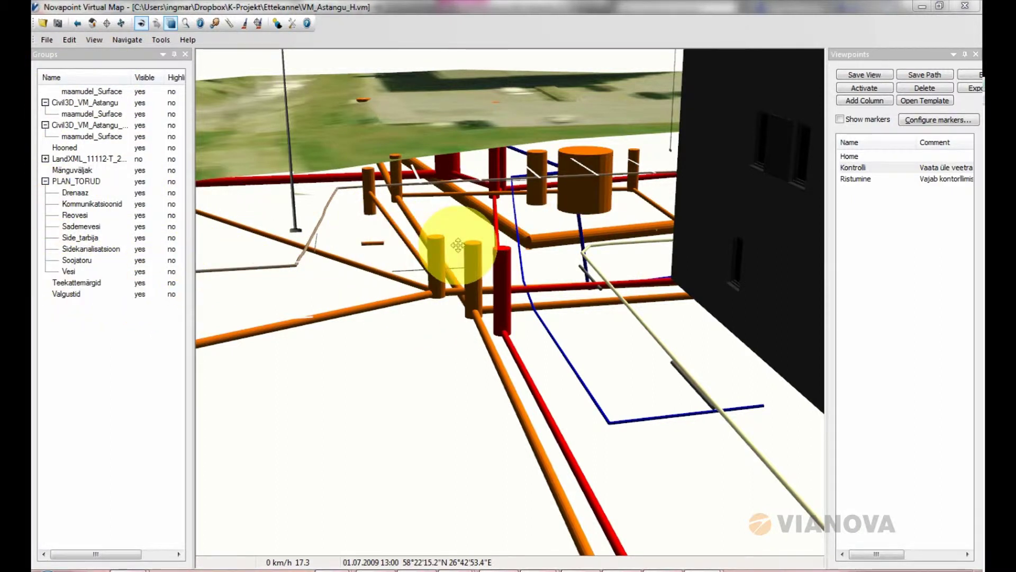
Hide and show again the PLAN_TORUD group, and do the same for its Reovesi subgroup.
{"action": "left_click", "coordinate": [140, 182]}
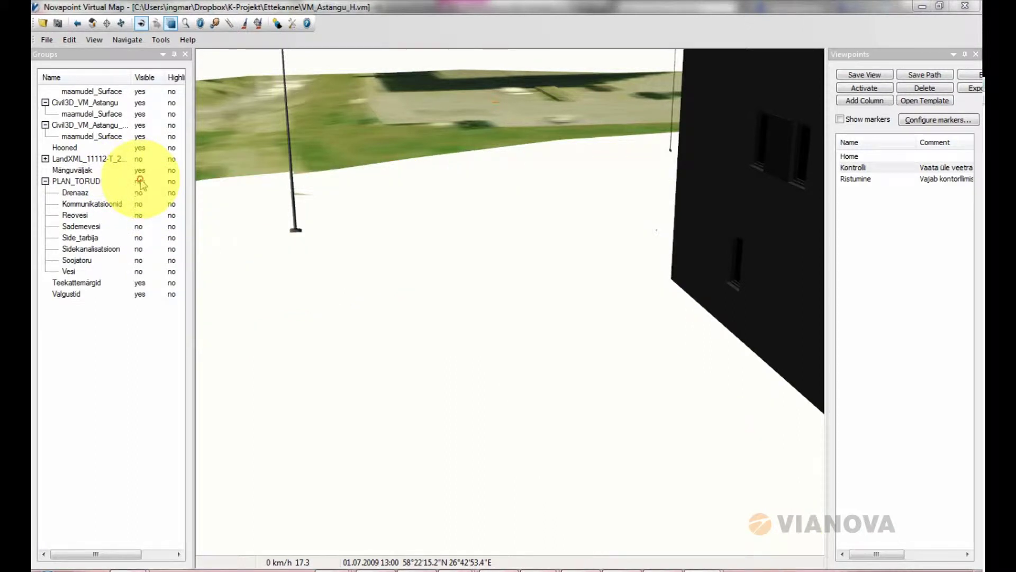
{"action": "left_click", "coordinate": [140, 182]}
{"action": "left_click", "coordinate": [140, 216]}
{"action": "left_click", "coordinate": [140, 216]}
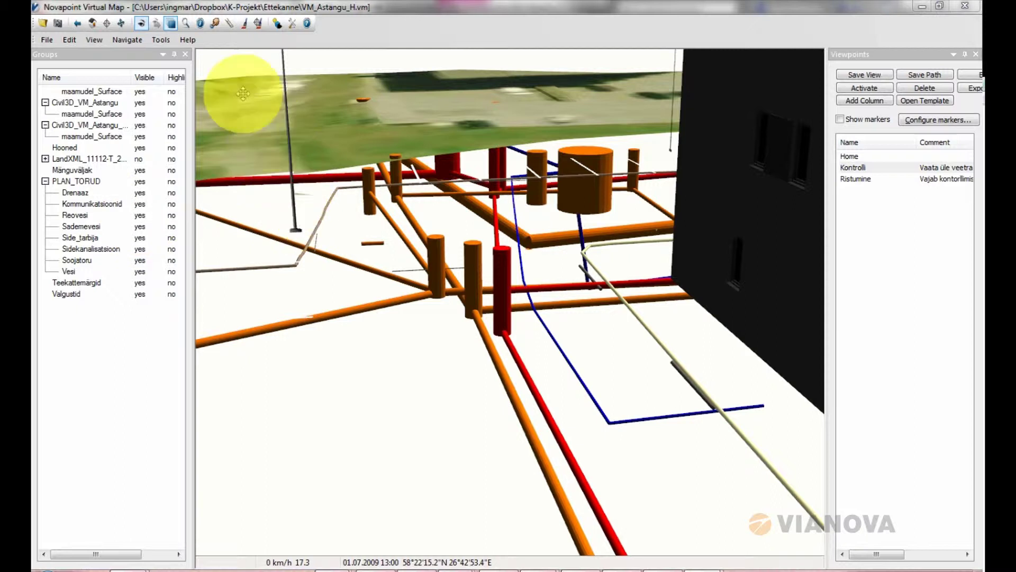
{"action": "left_click", "coordinate": [165, 41]}
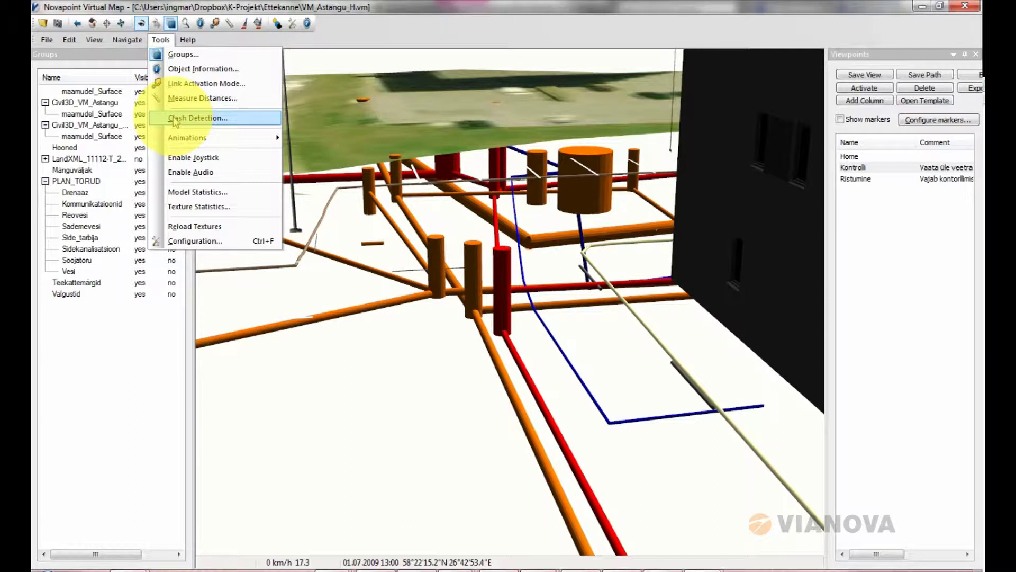
{"action": "left_click", "coordinate": [479, 174]}
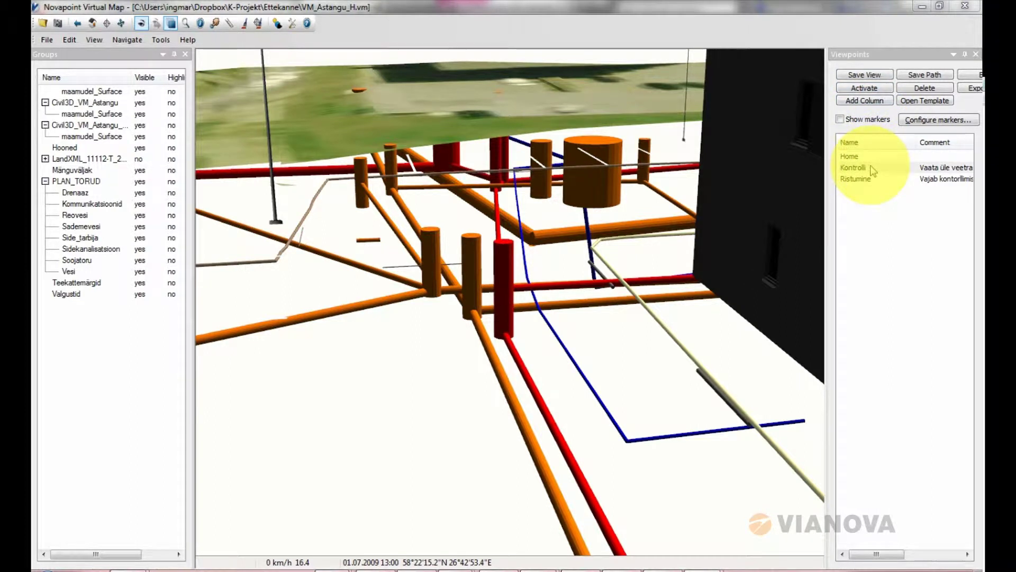
Go from the Kontrolli viewpoint to the nearby manholes and save that view as Kaevud with the comment "Kas kõik on õige?".
{"action": "double_click", "coordinate": [853, 167]}
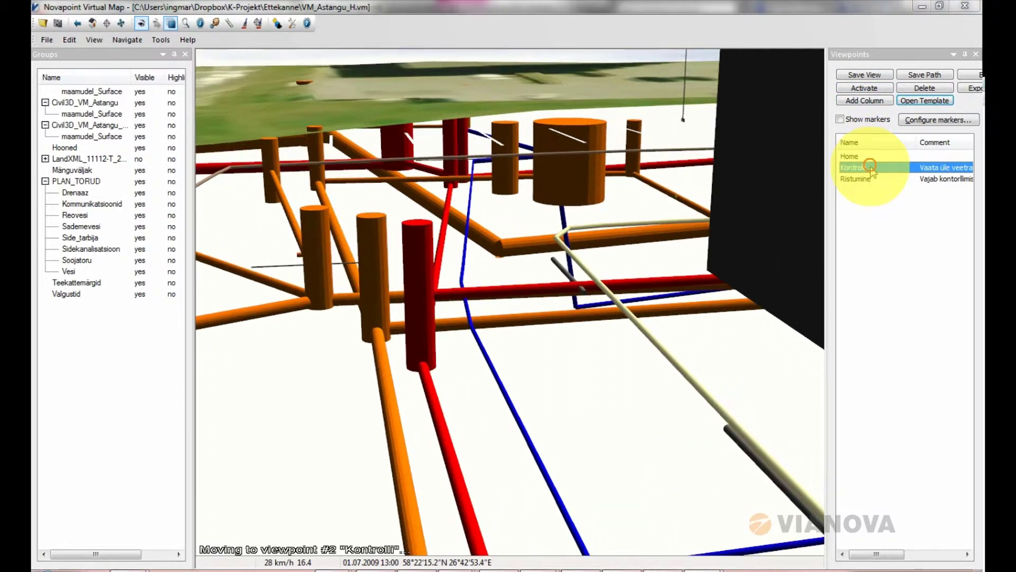
{"action": "left_click_drag", "start_coordinate": [508, 233], "coordinate": [404, 266]}
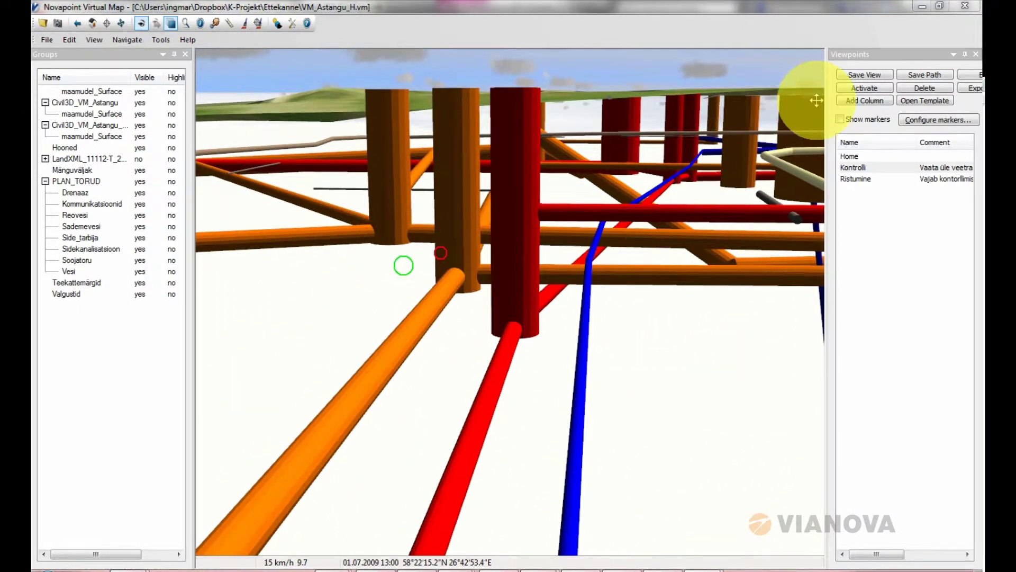
{"action": "left_click", "coordinate": [866, 75]}
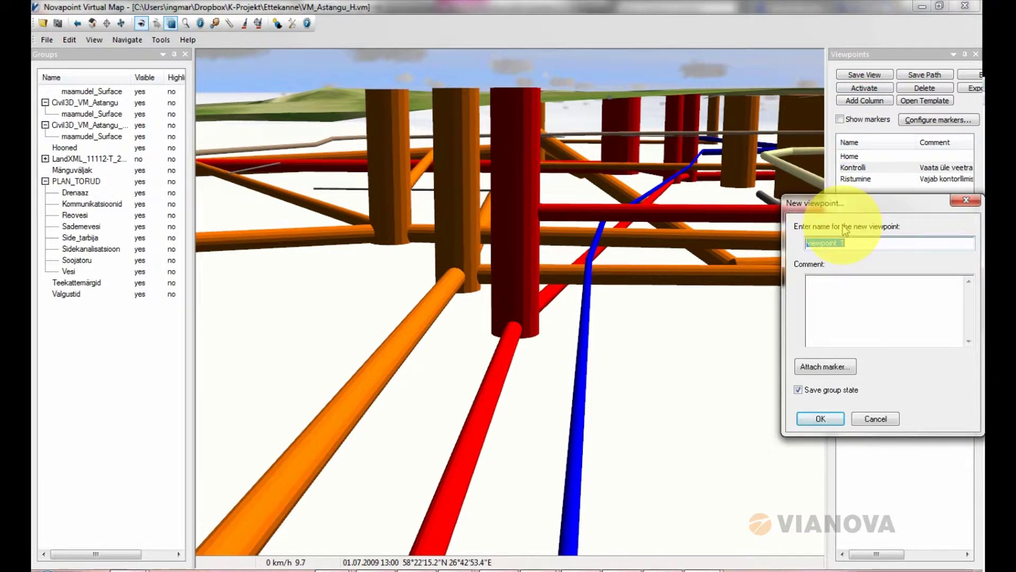
{"action": "type", "text": "Kaevud"}
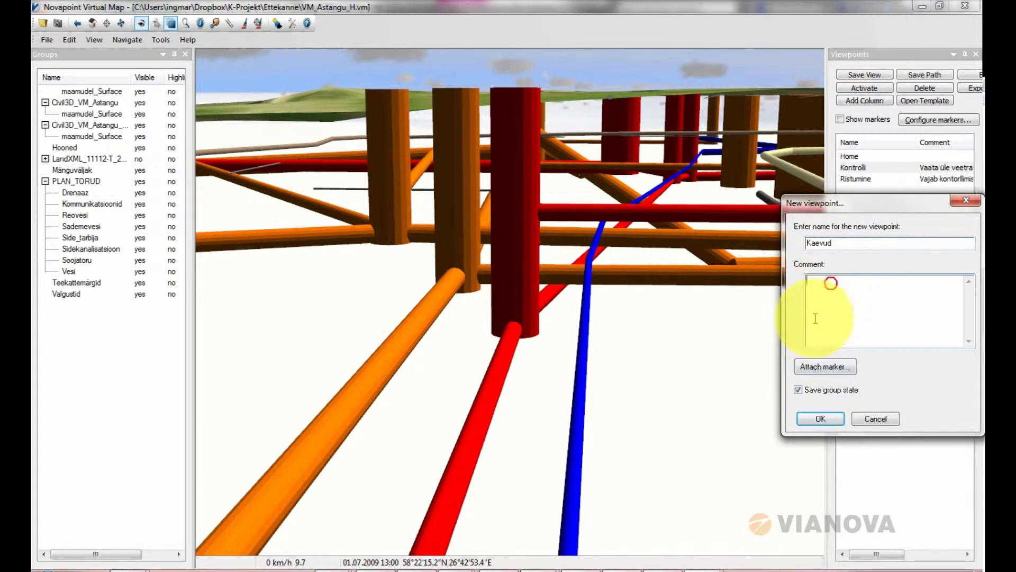
{"action": "left_click", "coordinate": [830, 284]}
{"action": "type", "text": "Kas kõik on õige"}
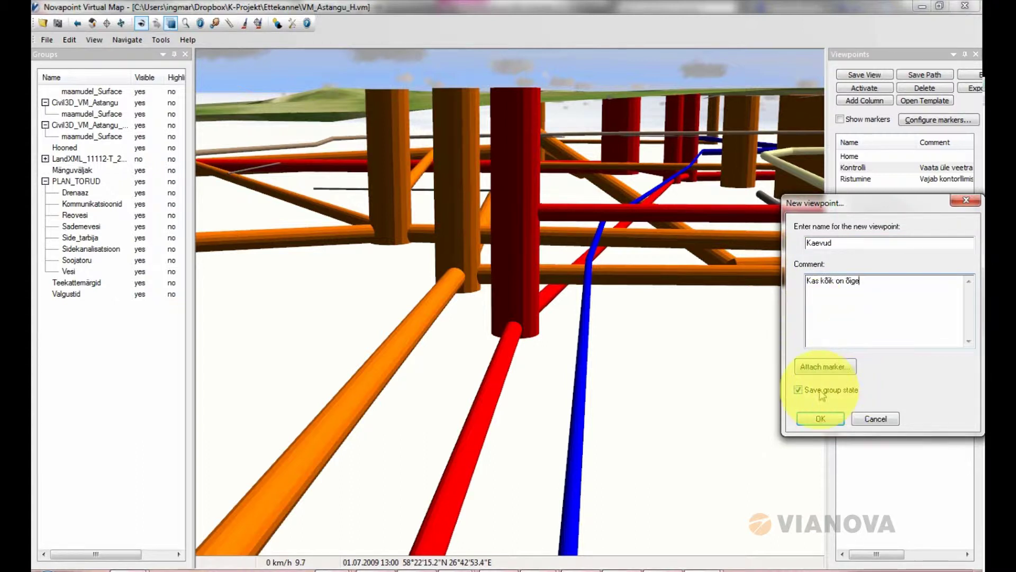
{"action": "type", "text": "?"}
{"action": "left_click", "coordinate": [819, 416]}
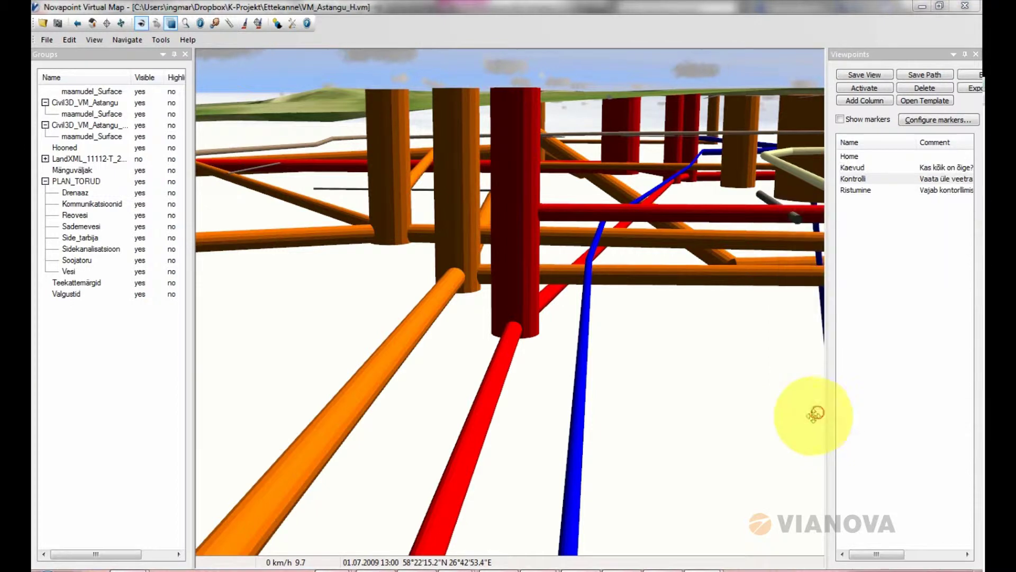
{"action": "left_click_drag", "start_coordinate": [573, 301], "coordinate": [601, 363]}
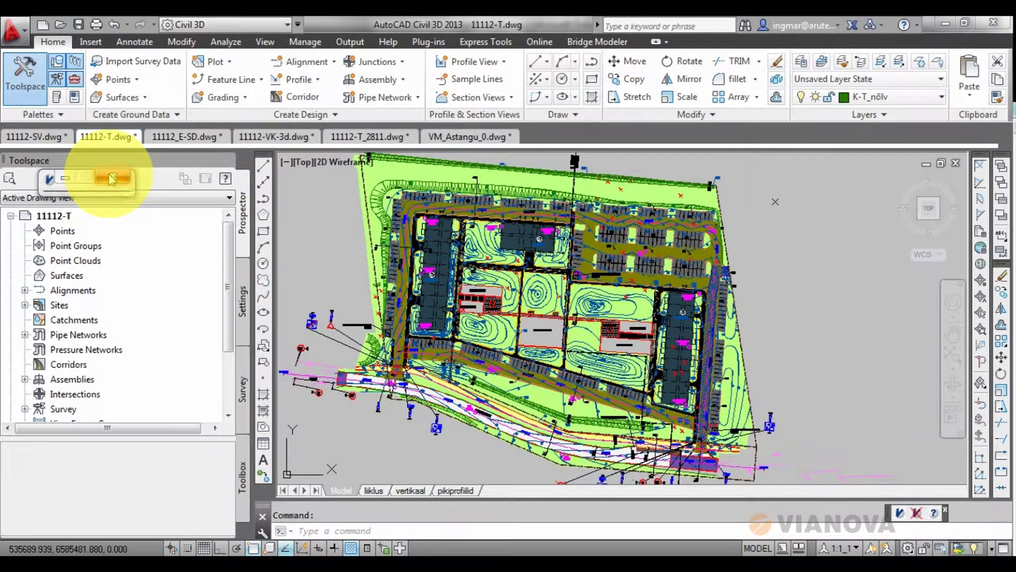
Switch to the 11112-T_2811 drawing and browse its list of surfaces.
{"action": "left_click", "coordinate": [377, 139]}
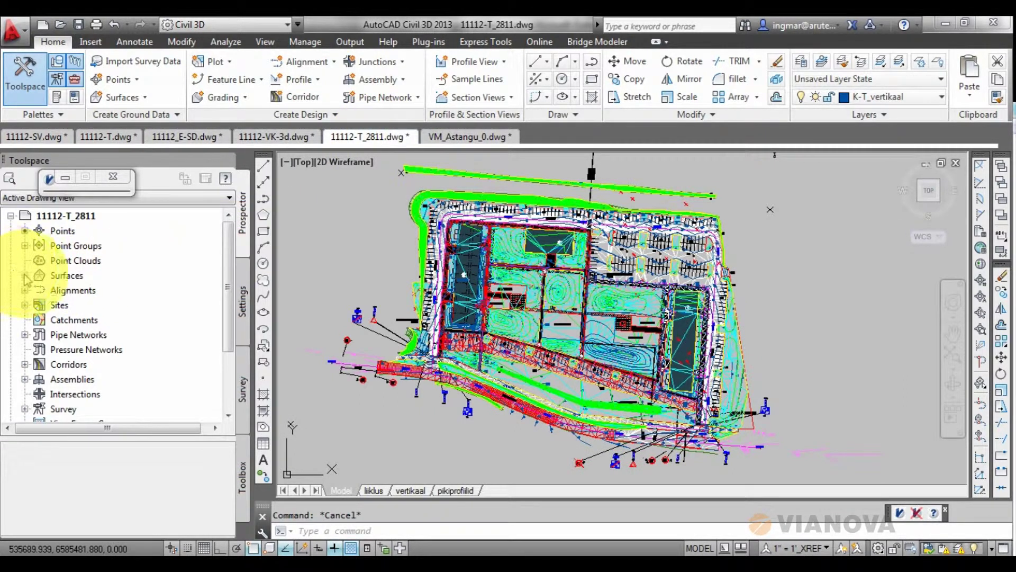
{"action": "left_click", "coordinate": [25, 275]}
{"action": "left_click", "coordinate": [69, 215]}
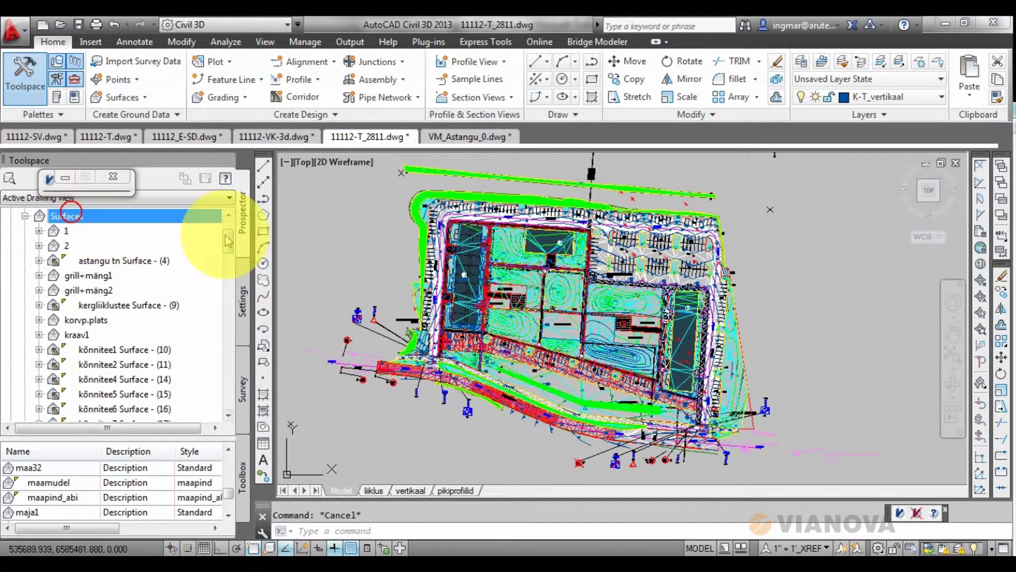
{"action": "left_click_drag", "start_coordinate": [229, 245], "coordinate": [217, 221]}
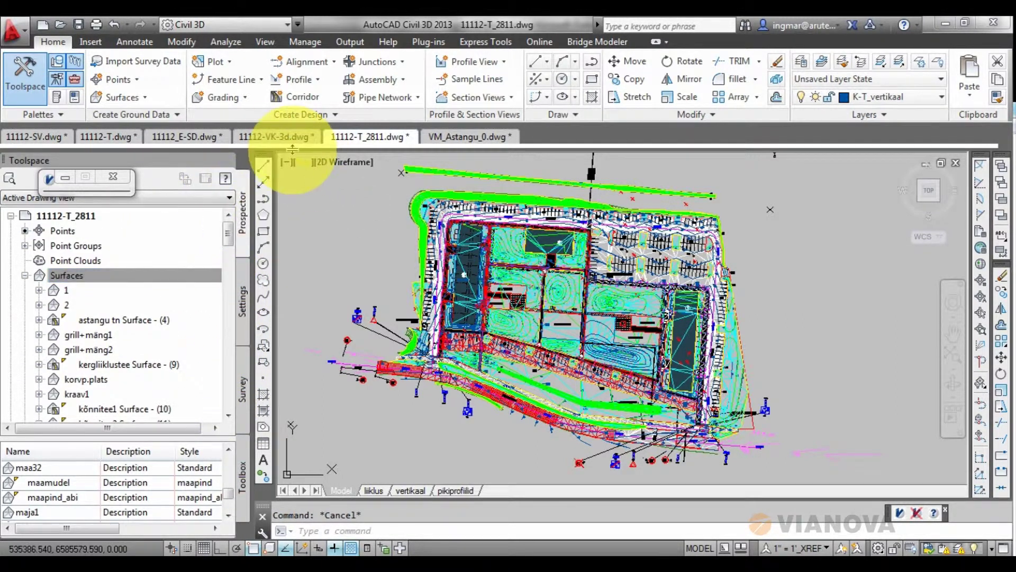
In the 11112-VK-3d drawing, select the pipes and manholes at the junction and inspect them in 3D in the Object Viewer.
{"action": "left_click", "coordinate": [277, 136]}
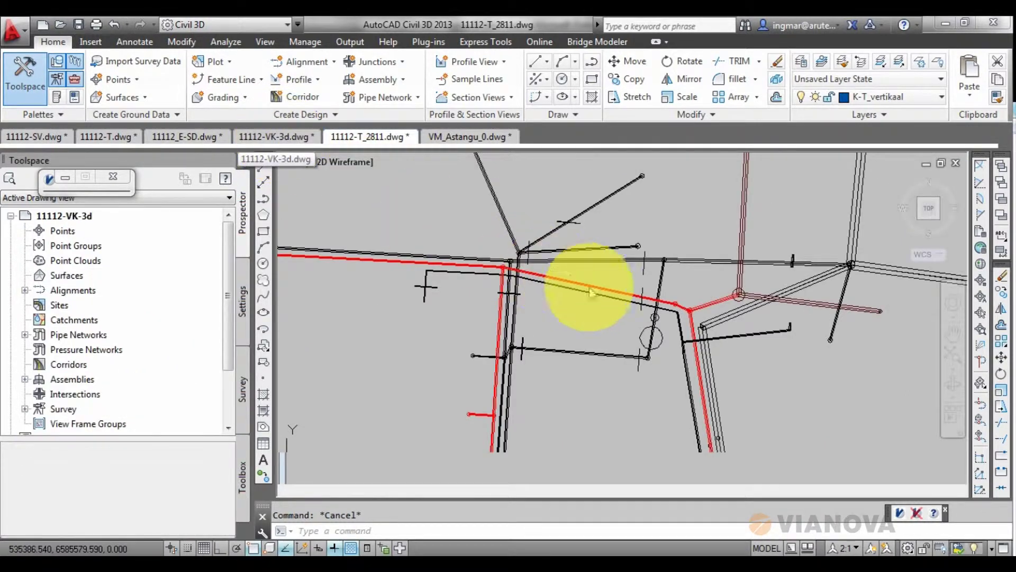
{"action": "left_click", "coordinate": [558, 314]}
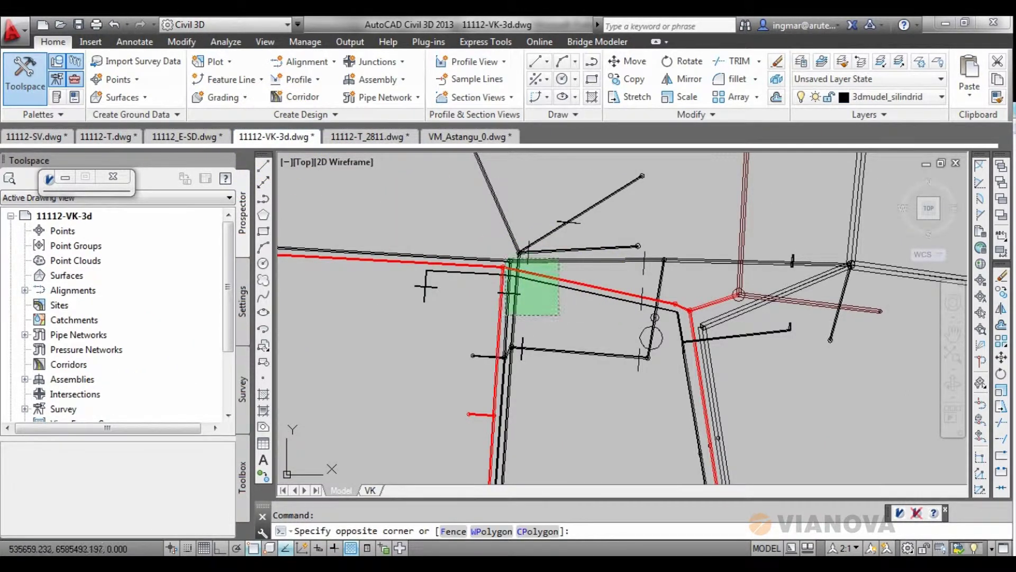
{"action": "left_click", "coordinate": [479, 237]}
{"action": "right_click", "coordinate": [492, 258]}
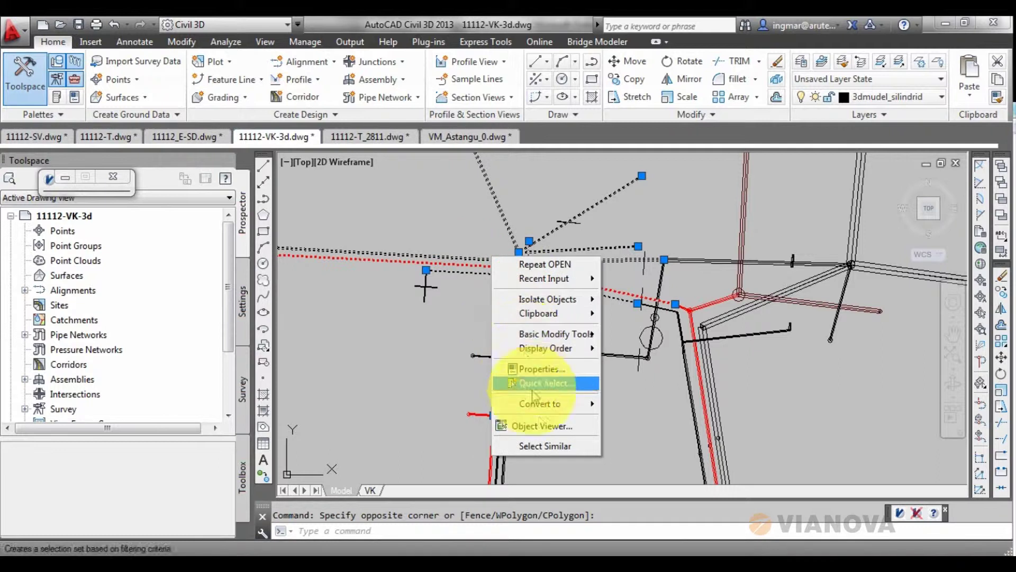
{"action": "left_click", "coordinate": [543, 426]}
{"action": "left_click_drag", "start_coordinate": [549, 386], "coordinate": [640, 329]}
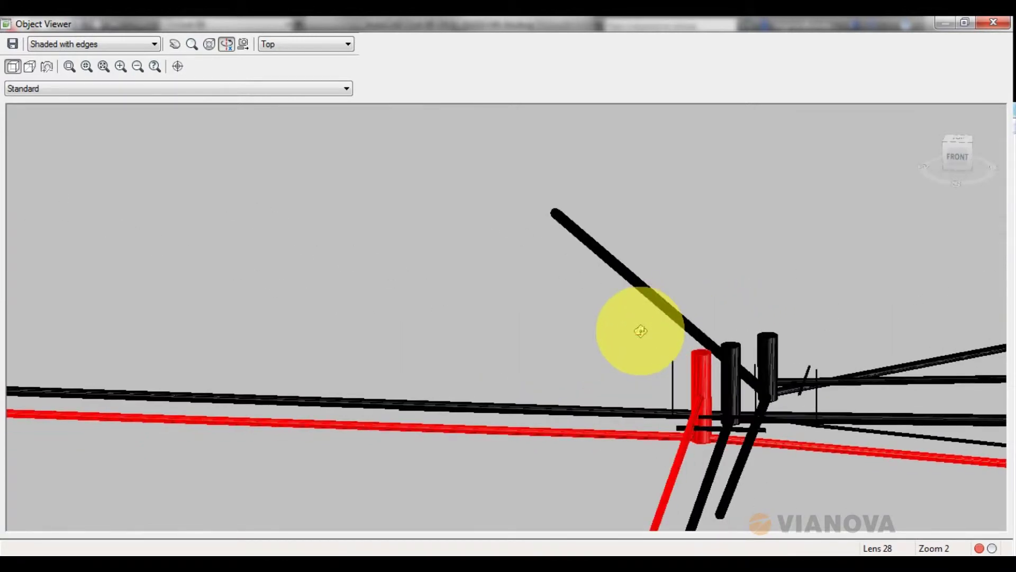
{"action": "key", "text": "Escape"}
Check the properties of the red solids at the manhole junction.
{"action": "scroll", "coordinate": [472, 272], "scroll_direction": "up", "scroll_amount": 4}
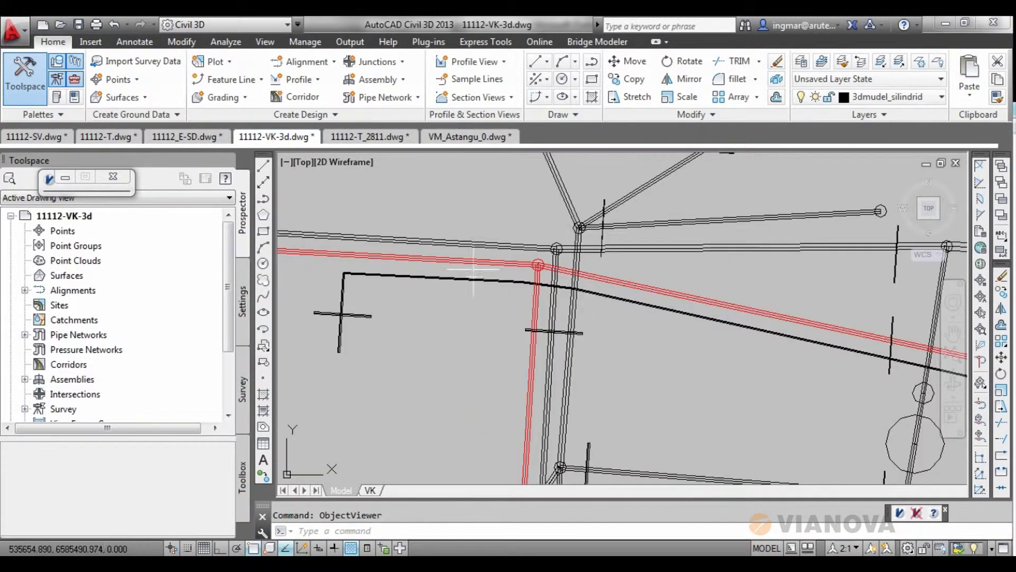
{"action": "key", "text": "ctrl+1"}
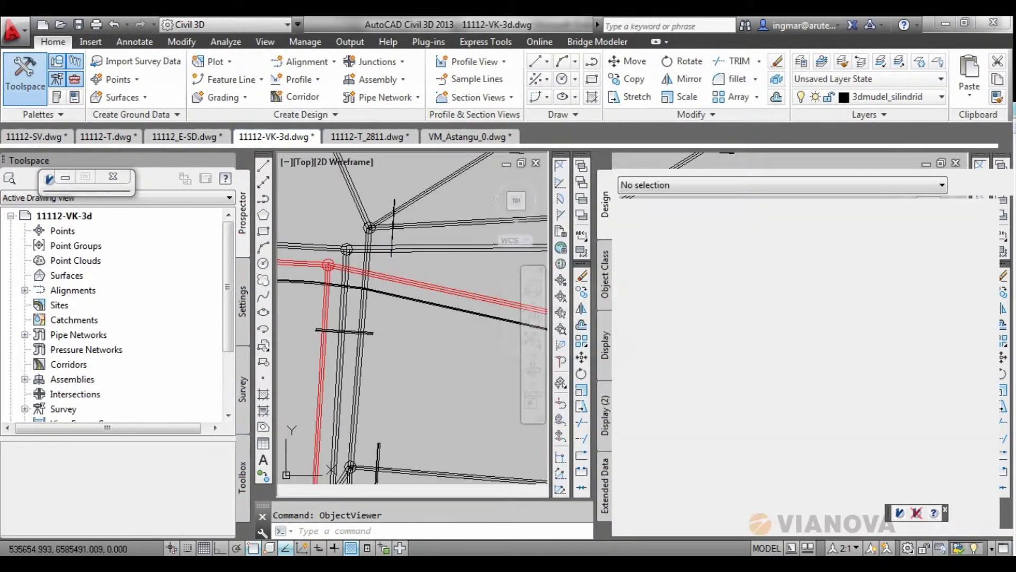
{"action": "left_click", "coordinate": [327, 267]}
{"action": "left_click", "coordinate": [323, 262]}
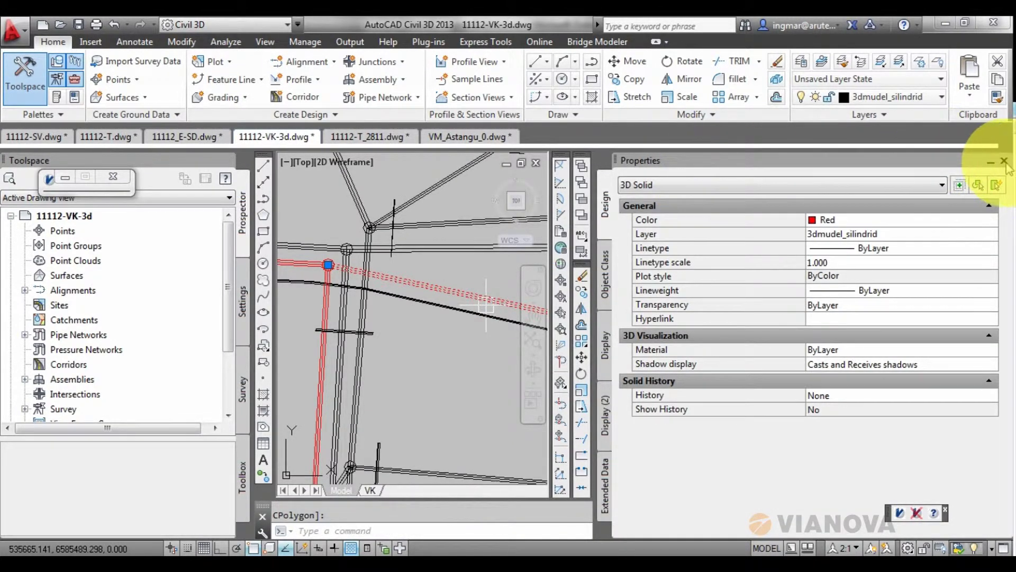
{"action": "left_click", "coordinate": [1004, 160]}
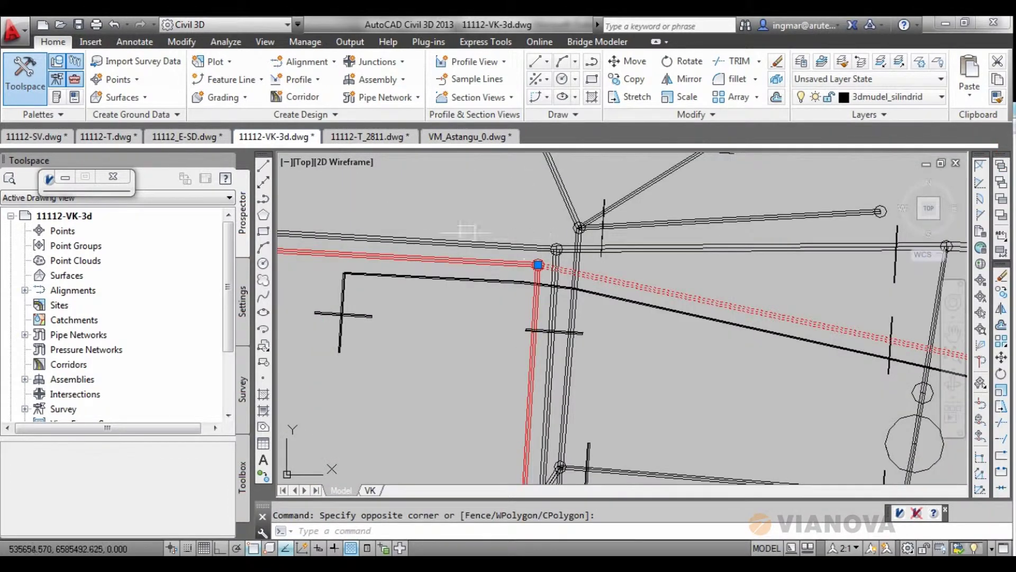
Review the utility lines in the 11112_E-SD drawing, and inspect the red line in the 11112-SV drawing.
{"action": "left_click", "coordinate": [195, 139]}
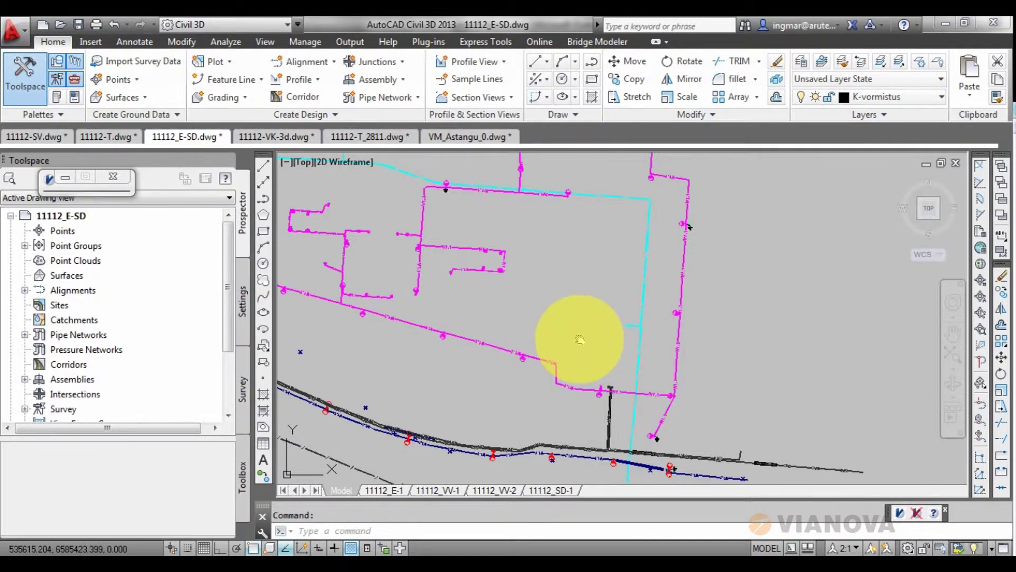
{"action": "middle_click_drag", "start_coordinate": [572, 343], "coordinate": [606, 319]}
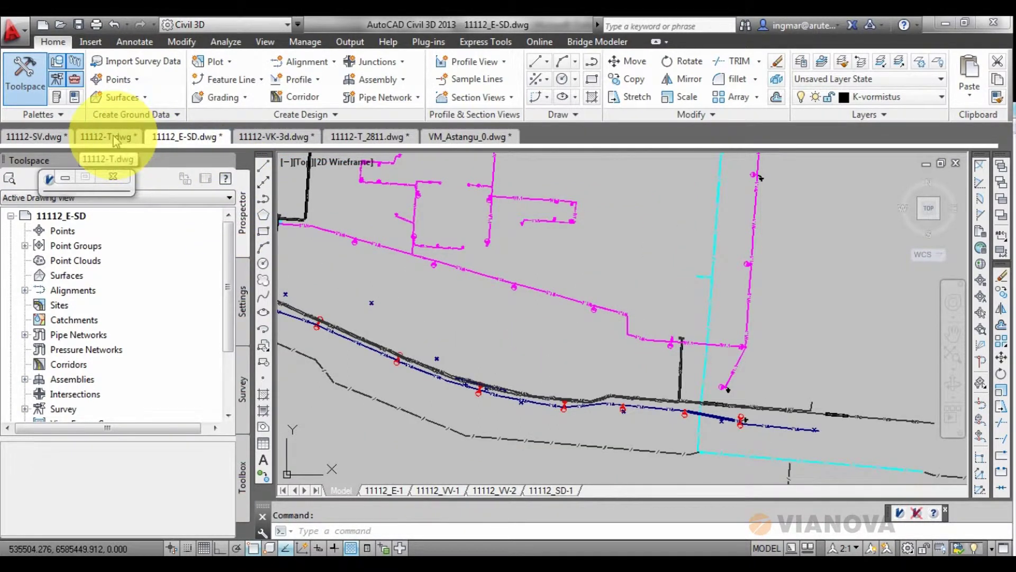
{"action": "left_click", "coordinate": [34, 136]}
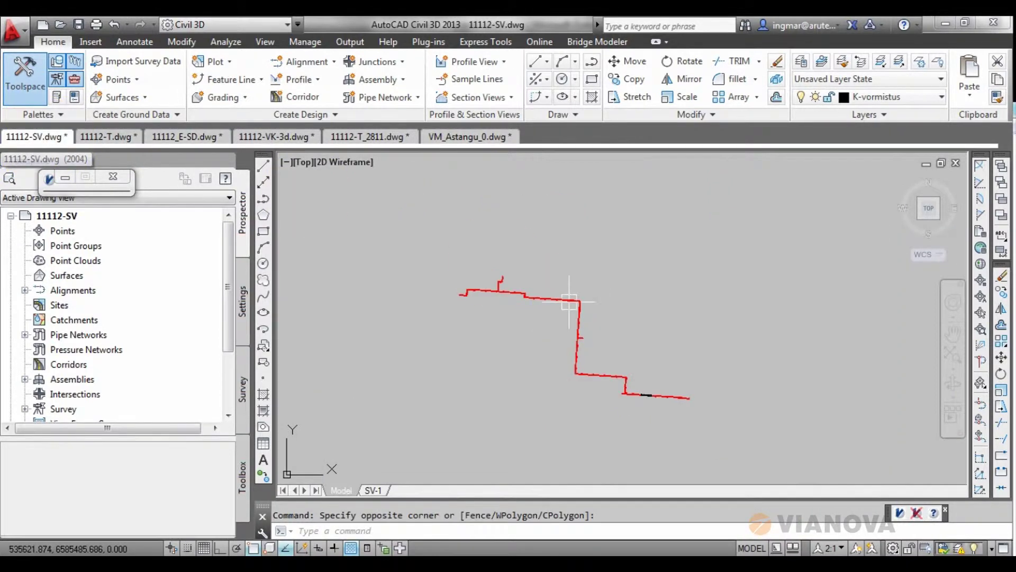
{"action": "scroll", "coordinate": [569, 302], "scroll_direction": "up", "scroll_amount": 5}
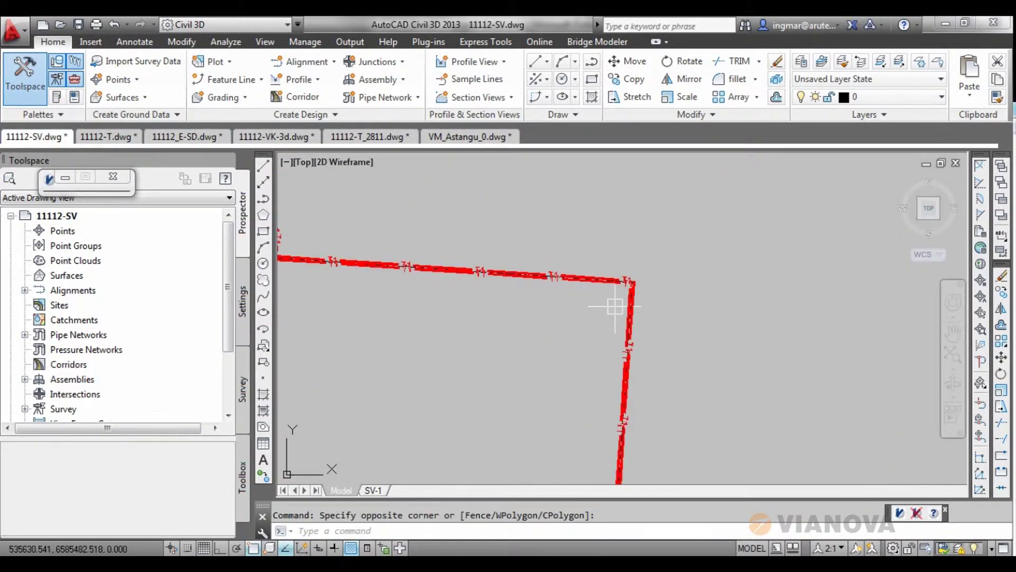
{"action": "scroll", "coordinate": [597, 283], "scroll_direction": "down", "scroll_amount": 2}
{"action": "scroll", "coordinate": [596, 283], "scroll_direction": "up", "scroll_amount": 5}
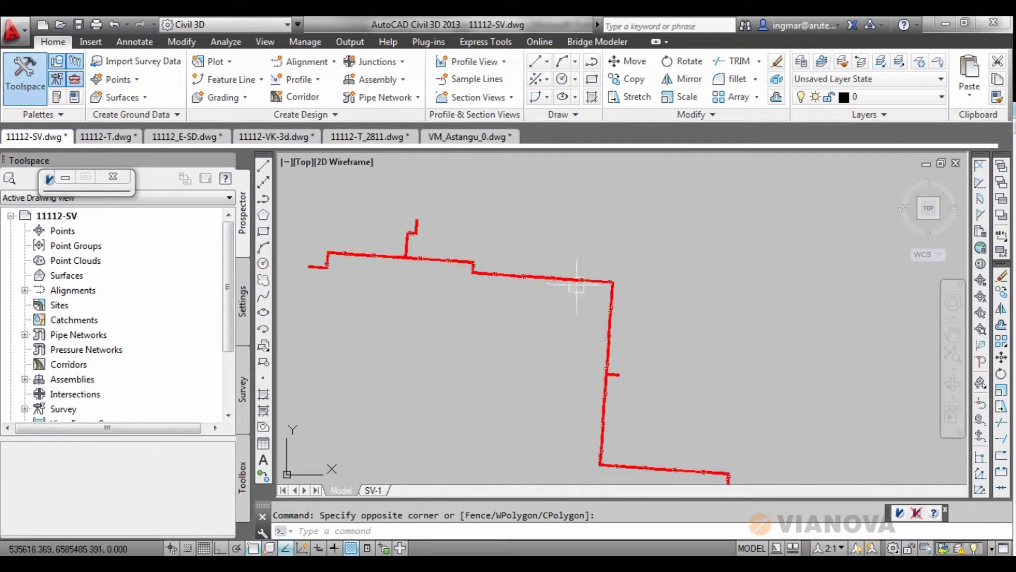
{"action": "left_click", "coordinate": [615, 275]}
{"action": "key", "text": "ctrl+1"}
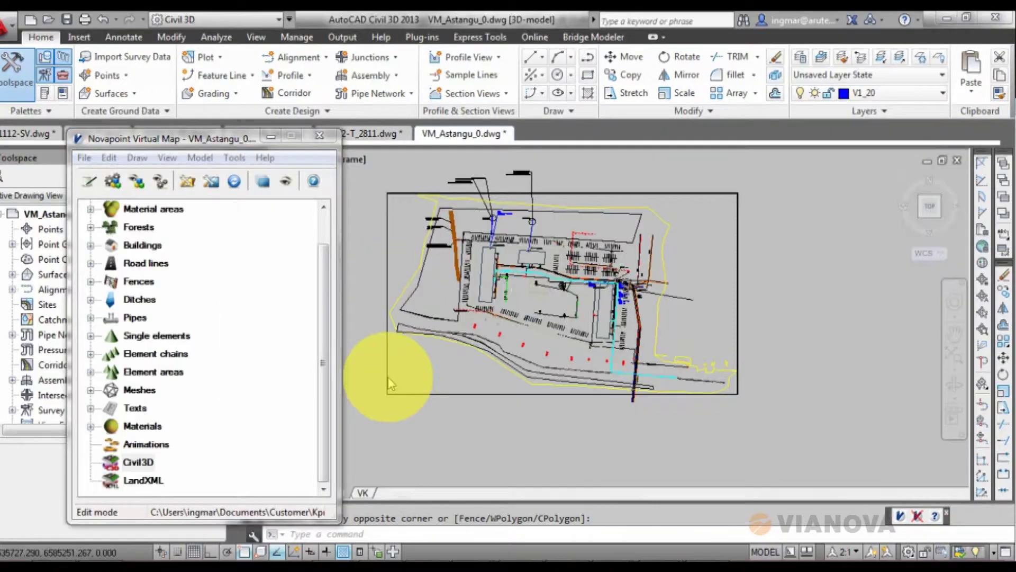
Insert the maamudel surface as a Civil3D group with material B_Col_DGreen and cut mode No Cut.
{"action": "left_click", "coordinate": [417, 367]}
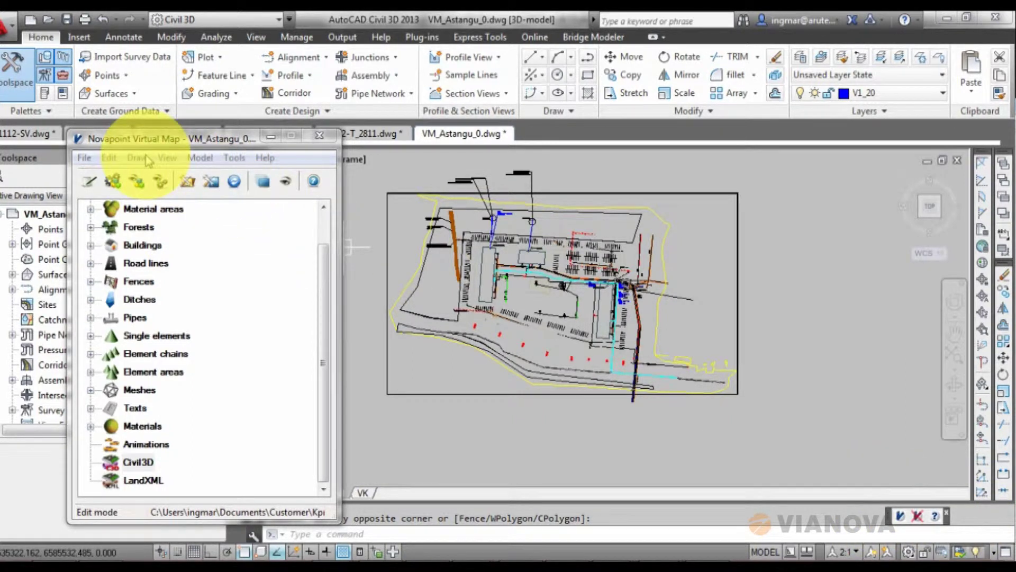
{"action": "middle_click_drag", "start_coordinate": [386, 236], "coordinate": [409, 251]}
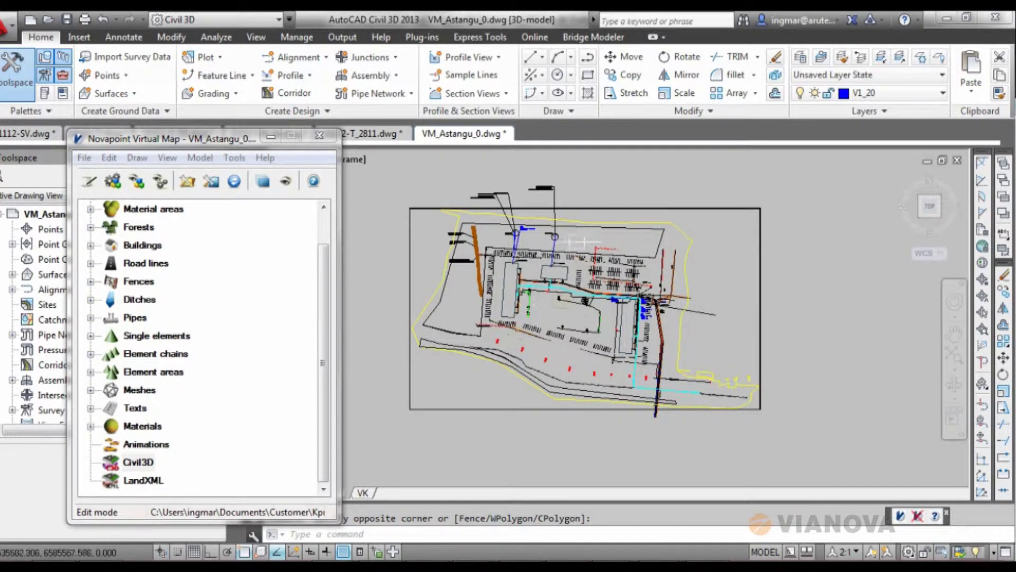
{"action": "right_click", "coordinate": [139, 462]}
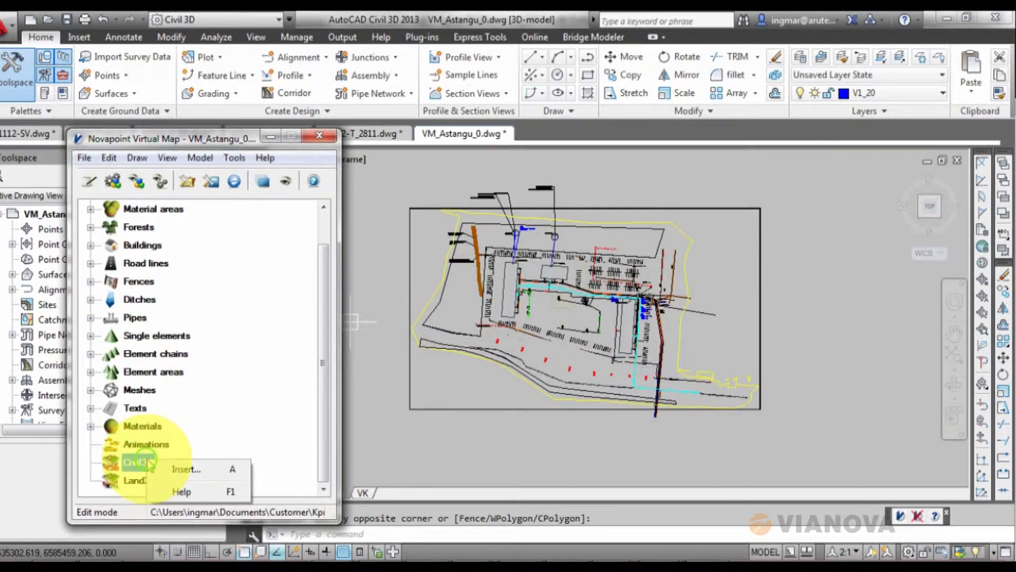
{"action": "left_click", "coordinate": [206, 474]}
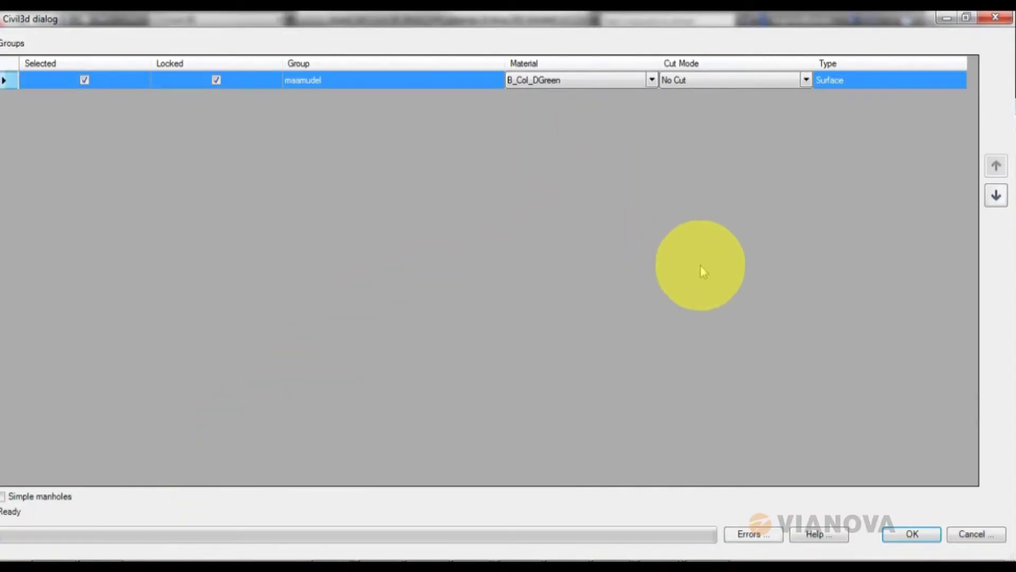
{"action": "left_click", "coordinate": [912, 537]}
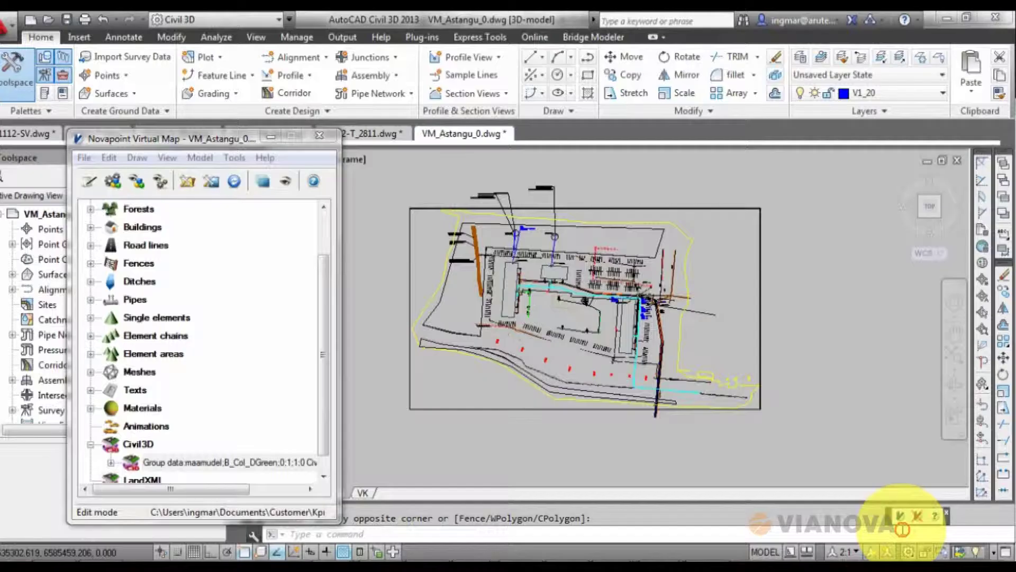
Generate the virtual model, inspect the green terrain surface in 3D from several angles, and return to the drawing.
{"action": "left_click", "coordinate": [159, 186]}
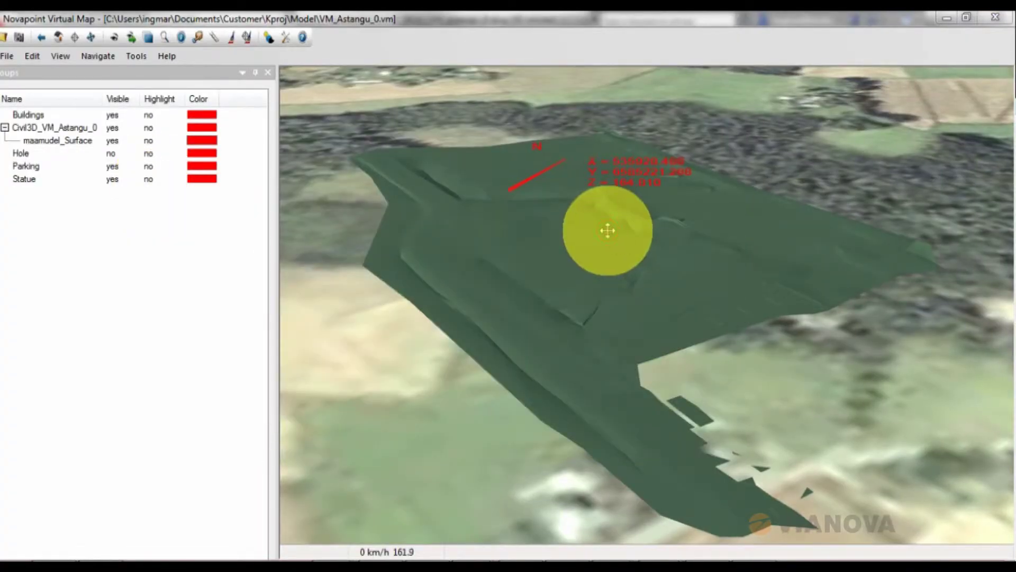
{"action": "left_click_drag", "start_coordinate": [607, 230], "coordinate": [778, 281]}
{"action": "mouse_move", "coordinate": [647, 311]}
{"action": "middle_mouse_down"}
{"action": "mouse_move", "coordinate": [784, 275]}
{"action": "mouse_move", "coordinate": [1015, 153]}
{"action": "middle_mouse_up"}
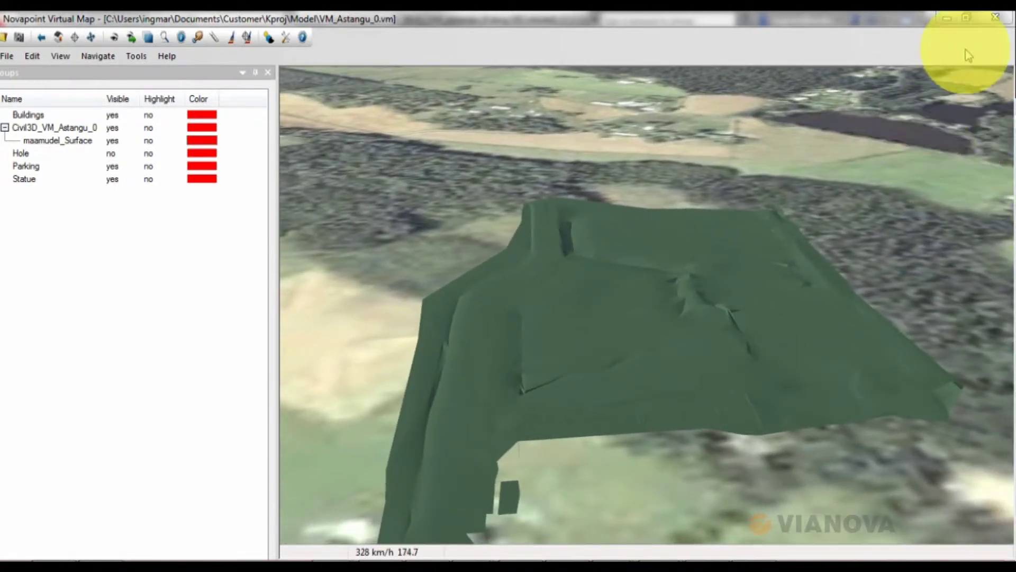
{"action": "left_click", "coordinate": [947, 18]}
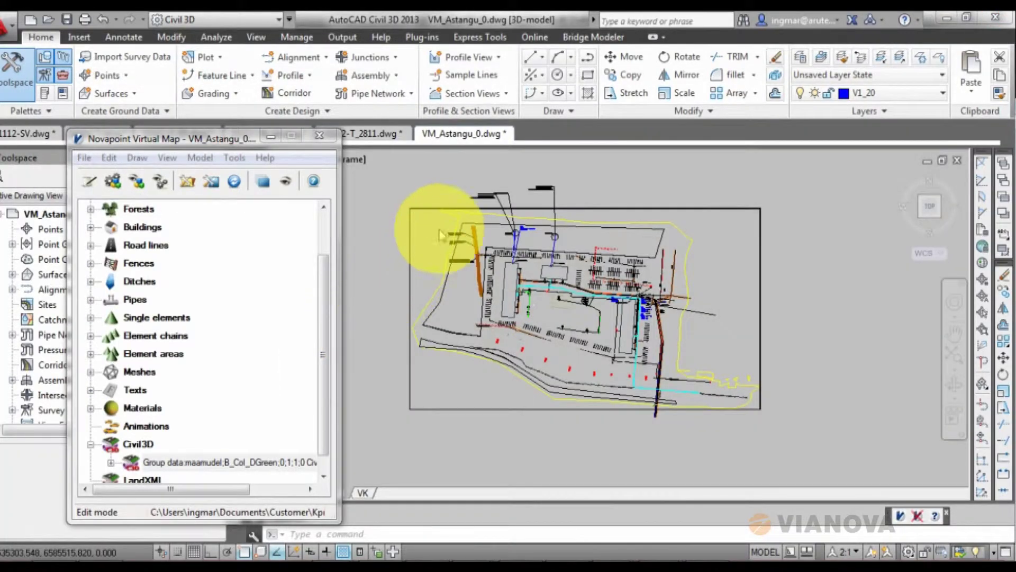
Insert a new material area and set its layer to Ortofoto by picking the rectangular frame around the site.
{"action": "left_click", "coordinate": [418, 210]}
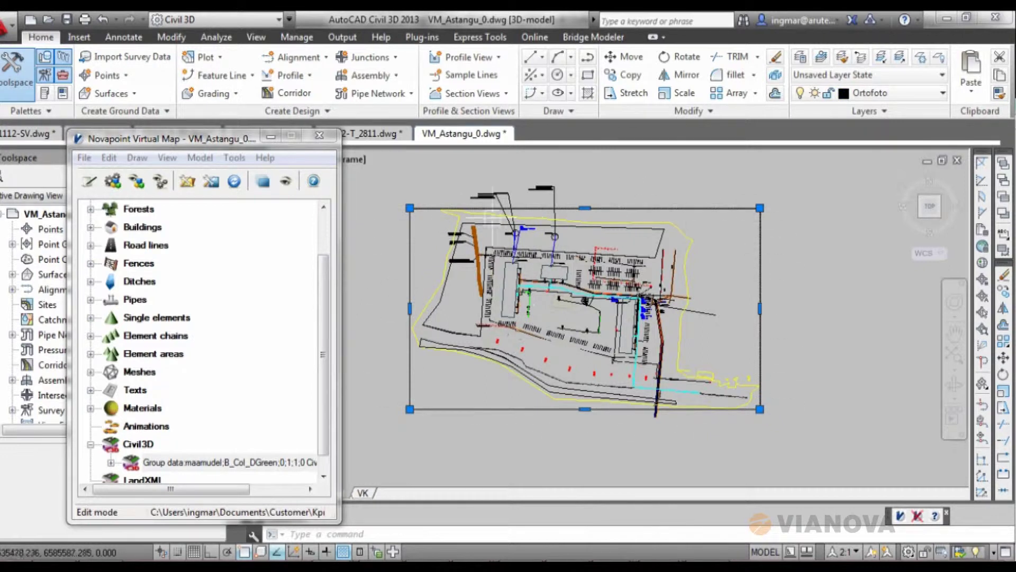
{"action": "left_click_drag", "start_coordinate": [322, 297], "coordinate": [325, 241]}
{"action": "left_click", "coordinate": [158, 245]}
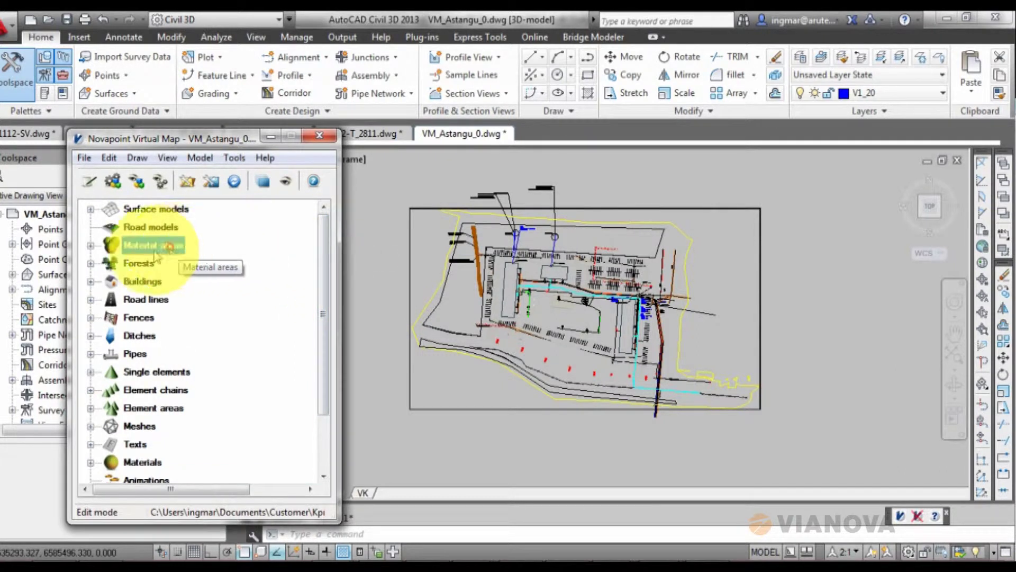
{"action": "left_click", "coordinate": [91, 245]}
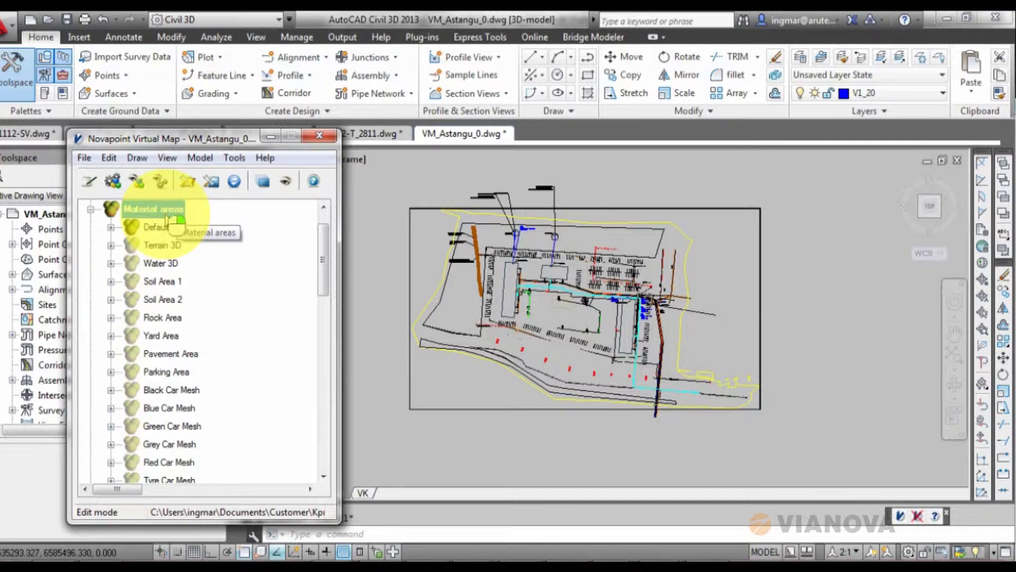
{"action": "right_click", "coordinate": [167, 219]}
{"action": "left_click", "coordinate": [205, 226]}
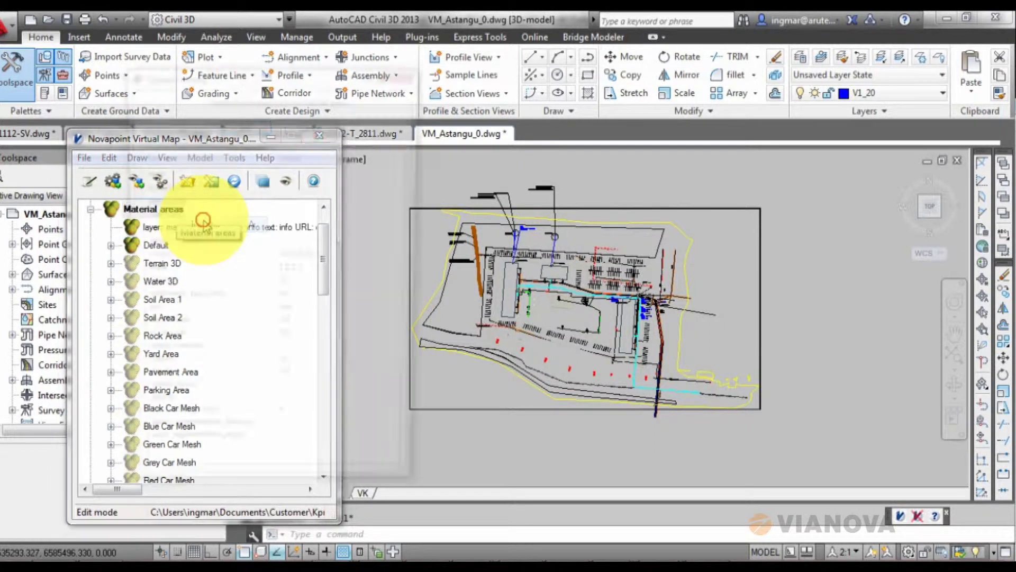
{"action": "double_click", "coordinate": [150, 174]}
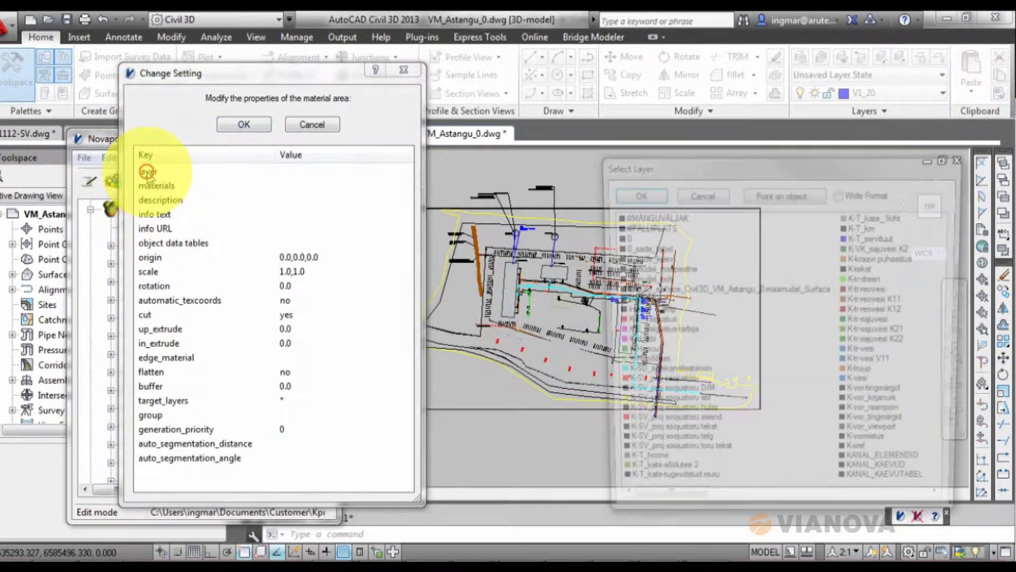
{"action": "left_click", "coordinate": [774, 195]}
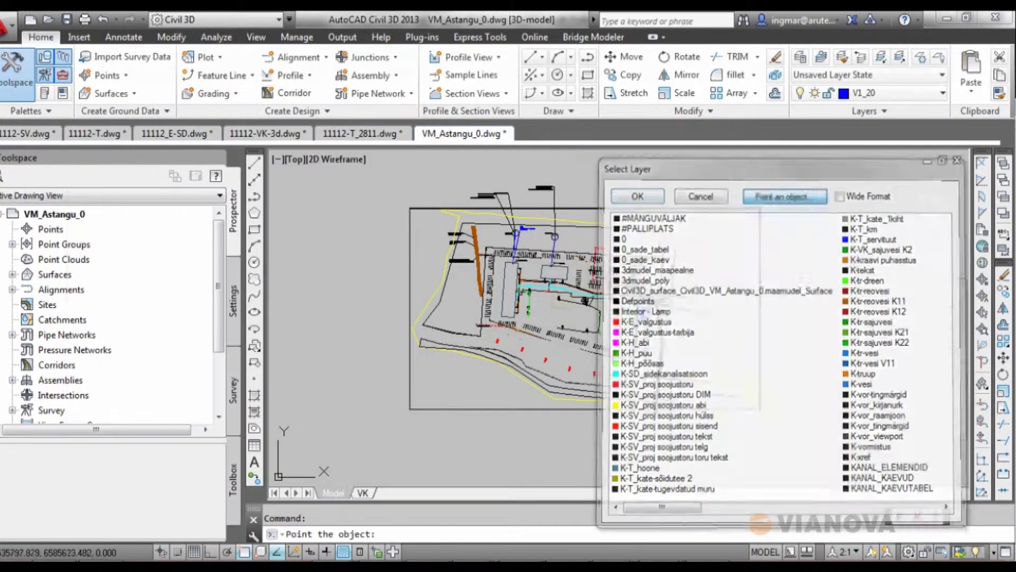
{"action": "left_click", "coordinate": [684, 201]}
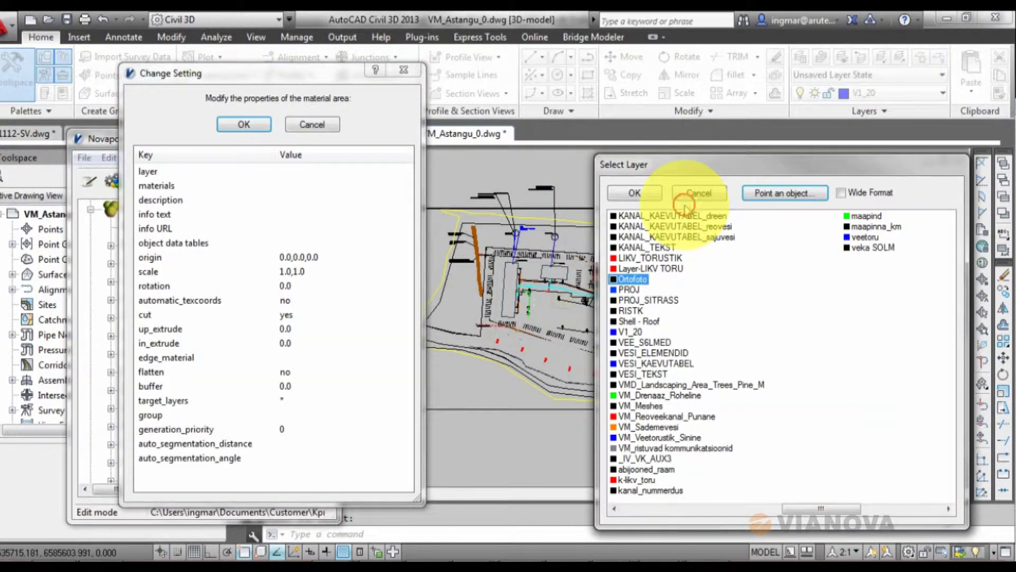
{"action": "left_click", "coordinate": [640, 196]}
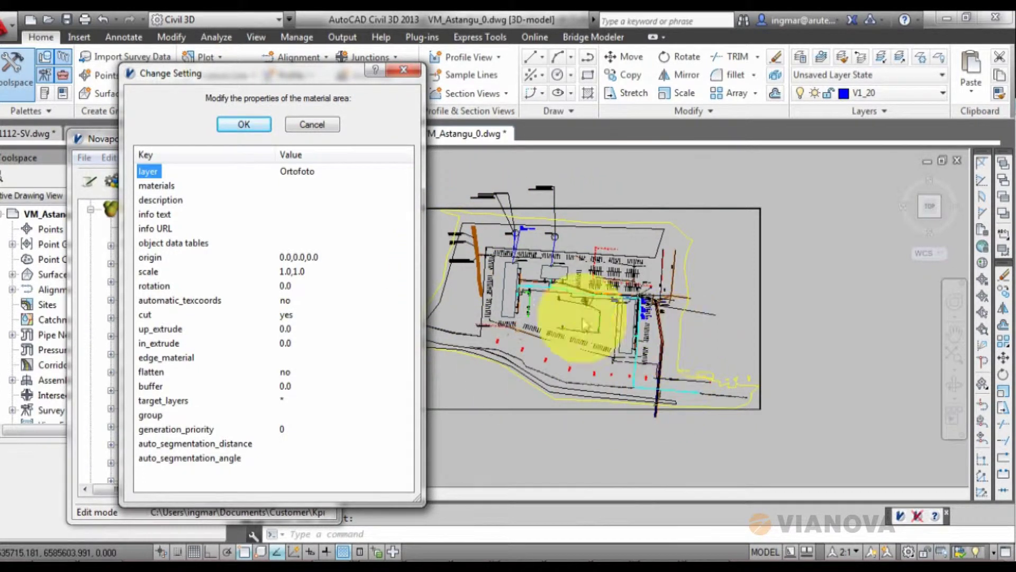
Create a material from the texture Astangu.JPG, check its properties, and assign it to the material area.
{"action": "double_click", "coordinate": [158, 188]}
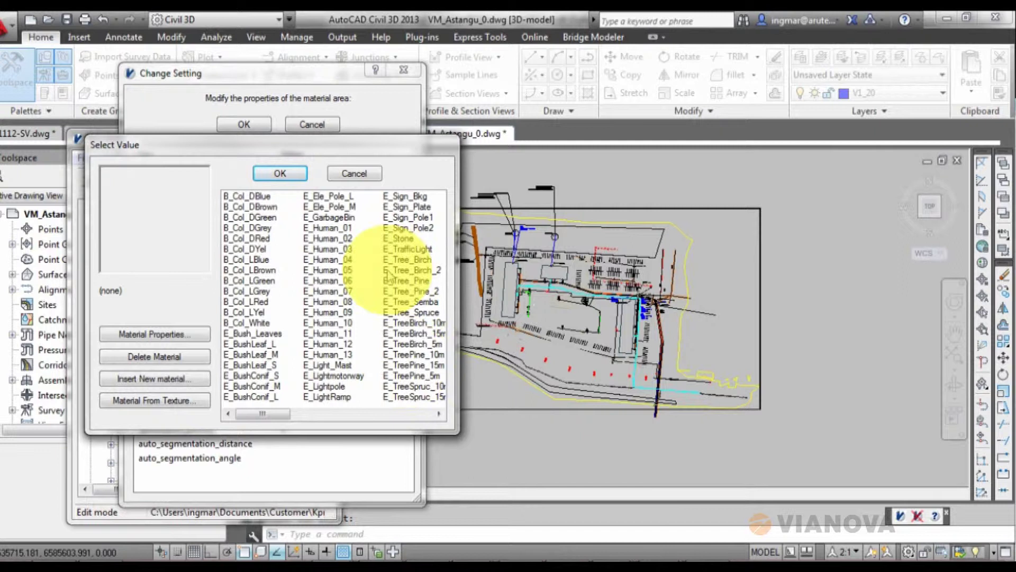
{"action": "left_click", "coordinate": [150, 401]}
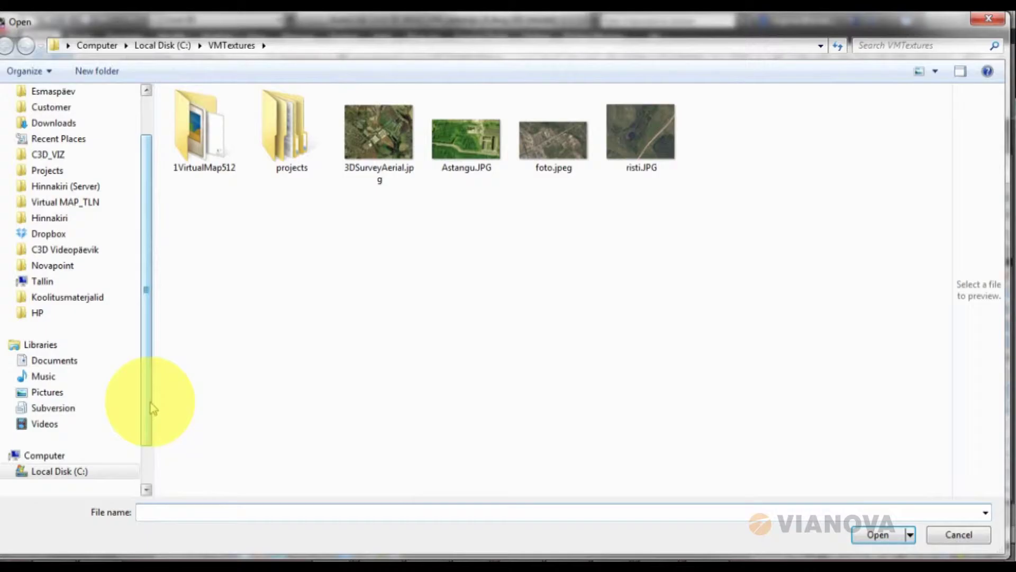
{"action": "left_click", "coordinate": [470, 177]}
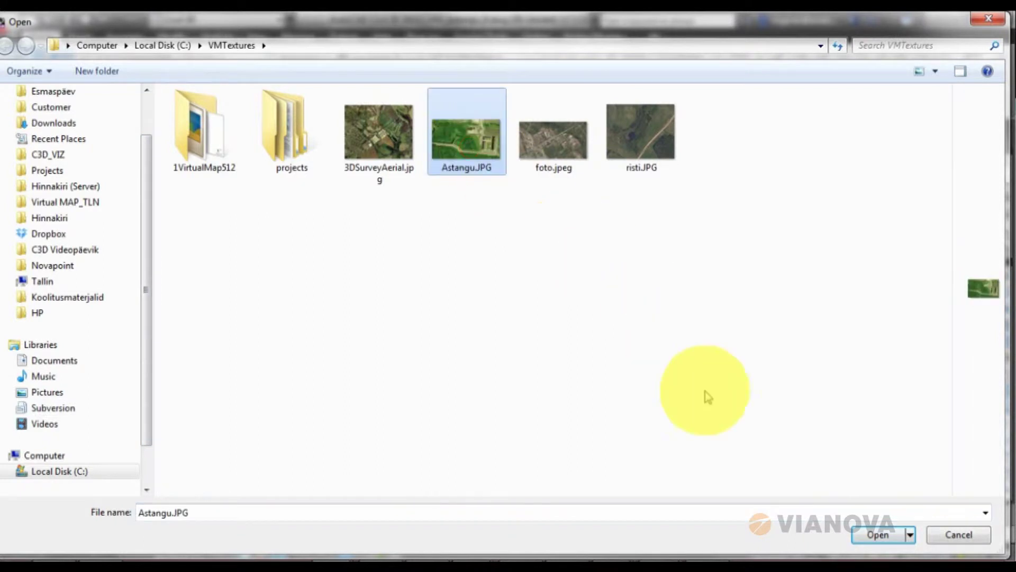
{"action": "left_click", "coordinate": [879, 537]}
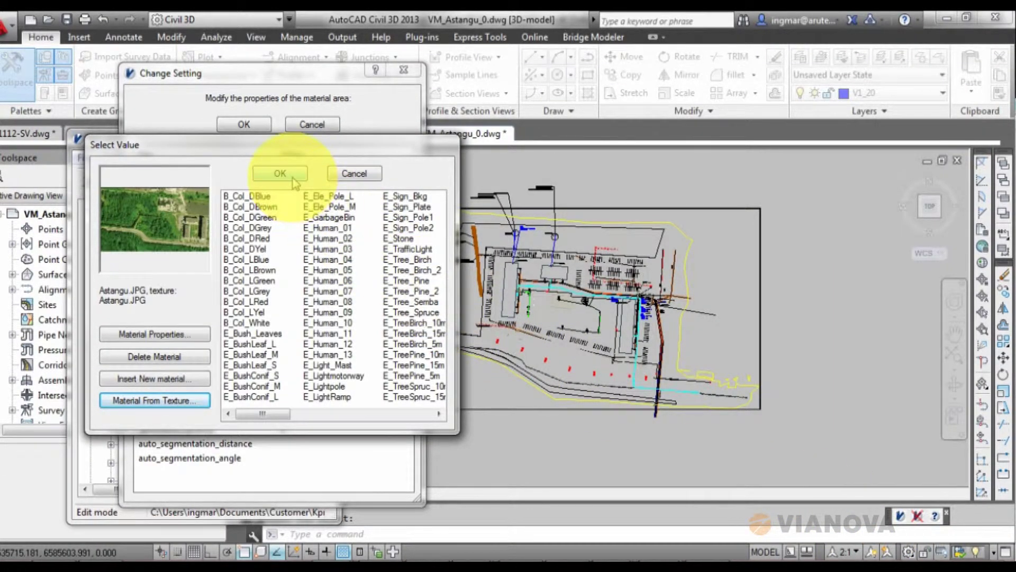
{"action": "left_click", "coordinate": [171, 336]}
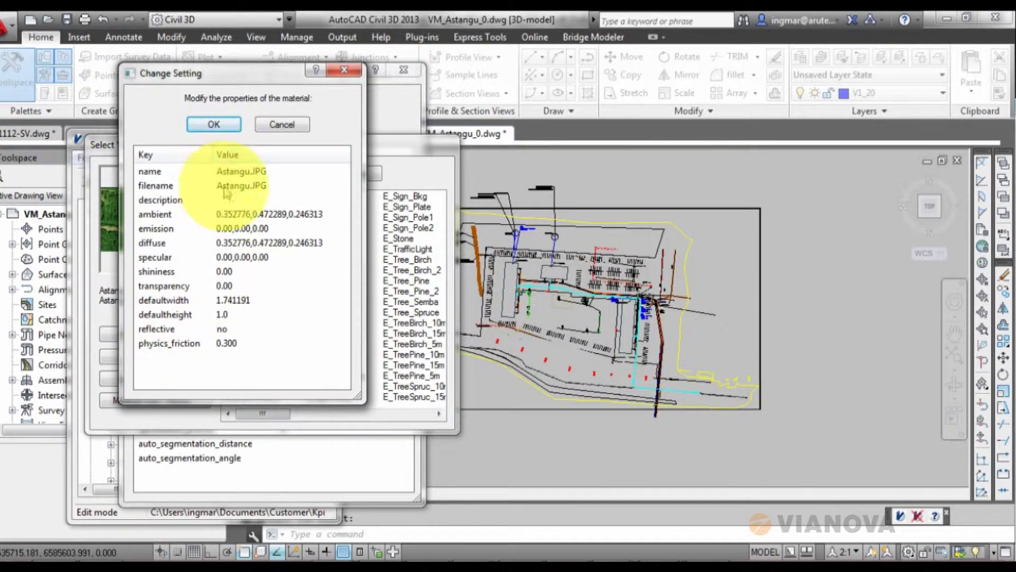
{"action": "left_click", "coordinate": [216, 125]}
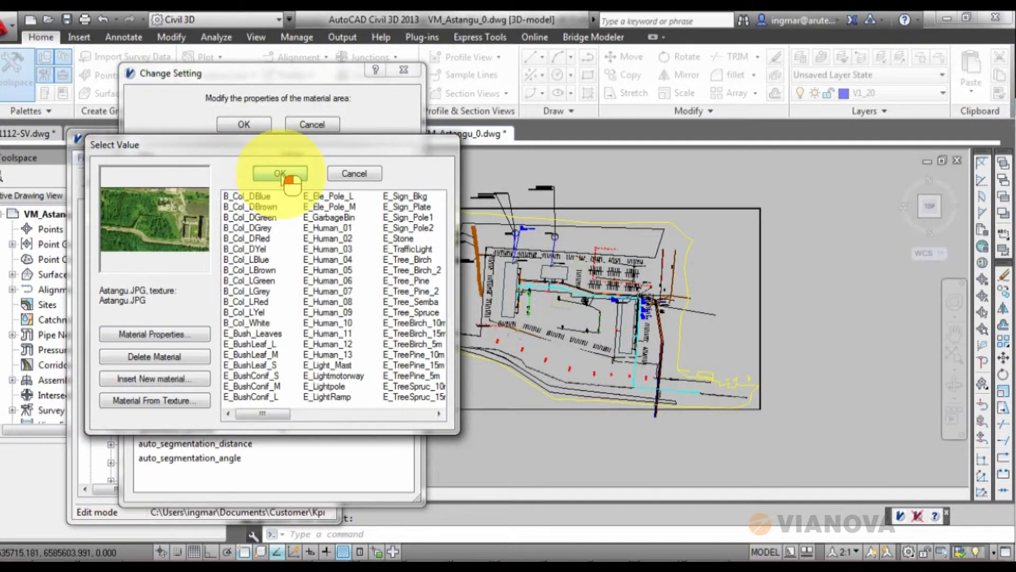
{"action": "left_click", "coordinate": [283, 175]}
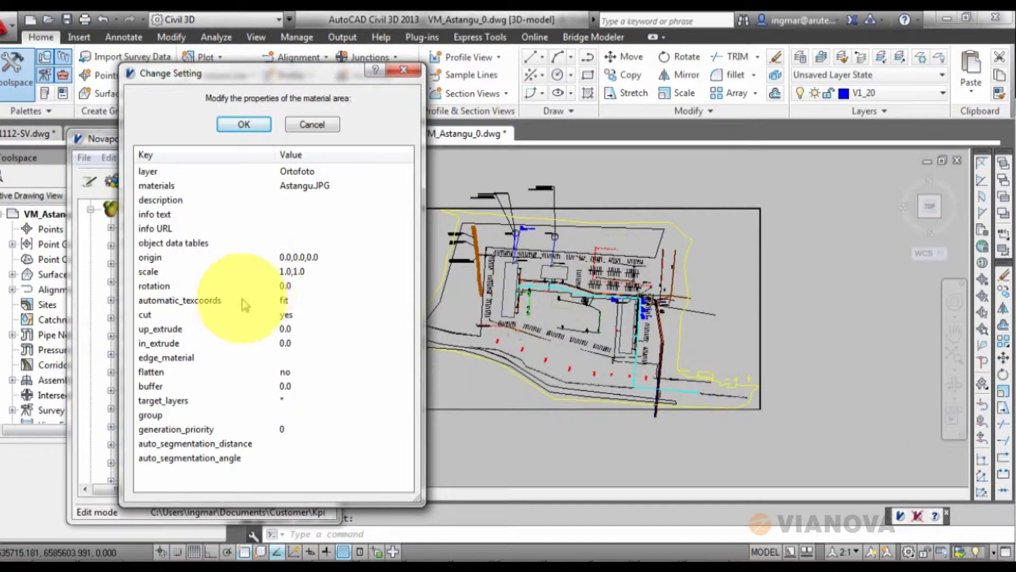
Set the material area's automatic_texcoords to fit and its target layer to Civil3D_surface_Civil3D_VM_Astangu_0.maamudel_Surface.
{"action": "double_click", "coordinate": [184, 405]}
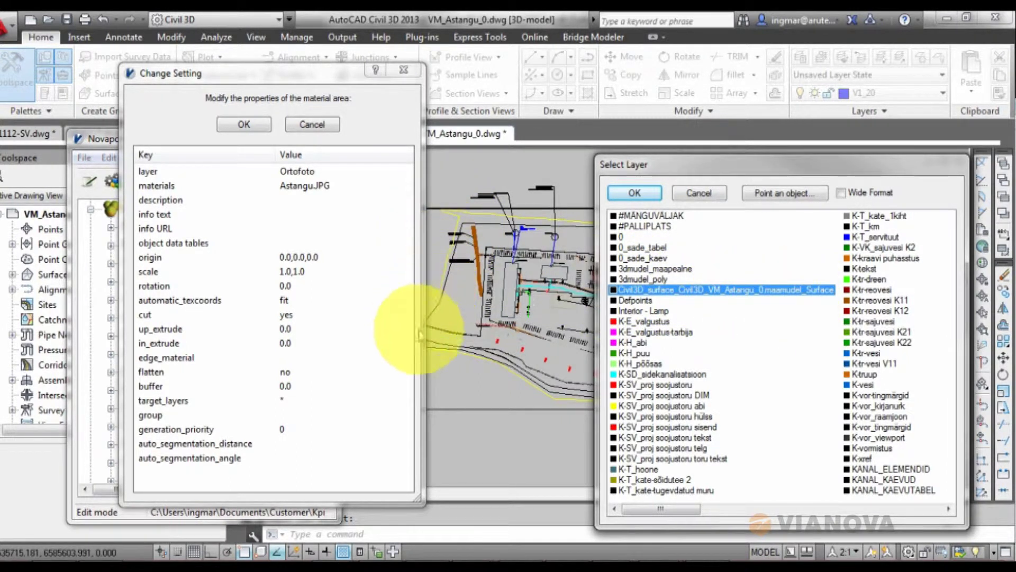
{"action": "left_click", "coordinate": [640, 195]}
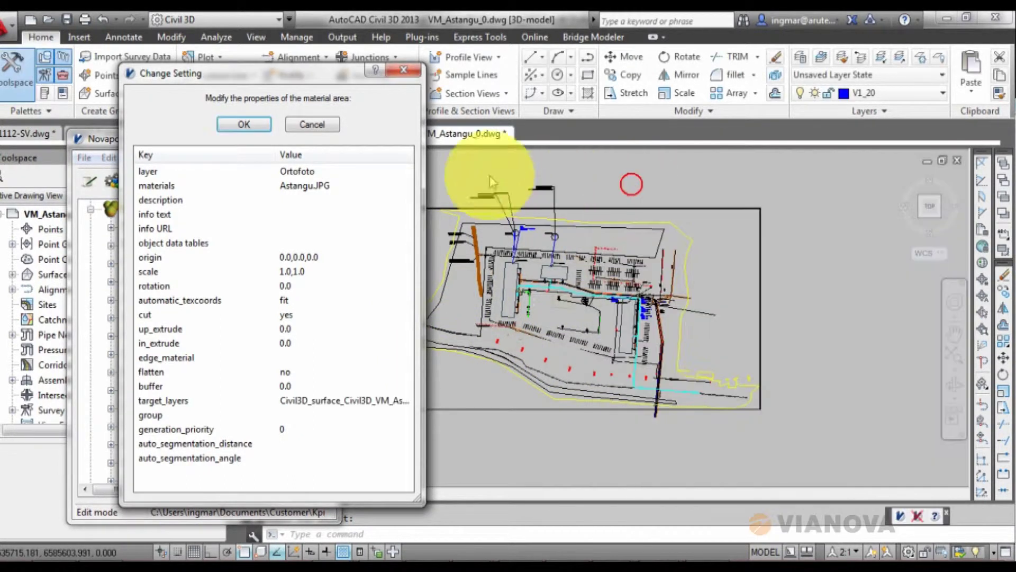
{"action": "left_click", "coordinate": [243, 125]}
Regenerate the virtual model and inspect the aerial photo draped over the terrain surface in 3D.
{"action": "left_click", "coordinate": [161, 182]}
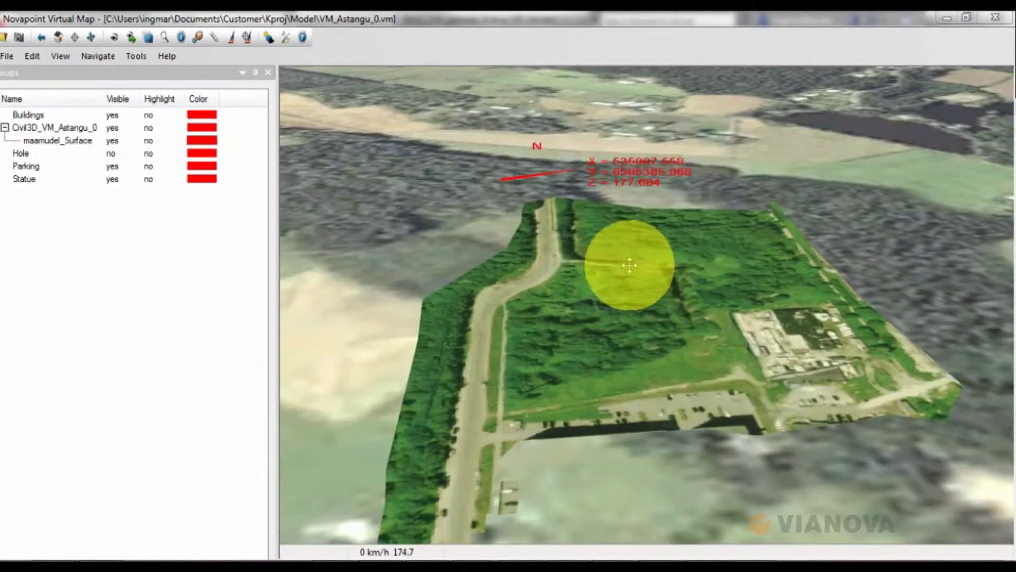
{"action": "left_click_drag", "start_coordinate": [629, 264], "coordinate": [4, 291]}
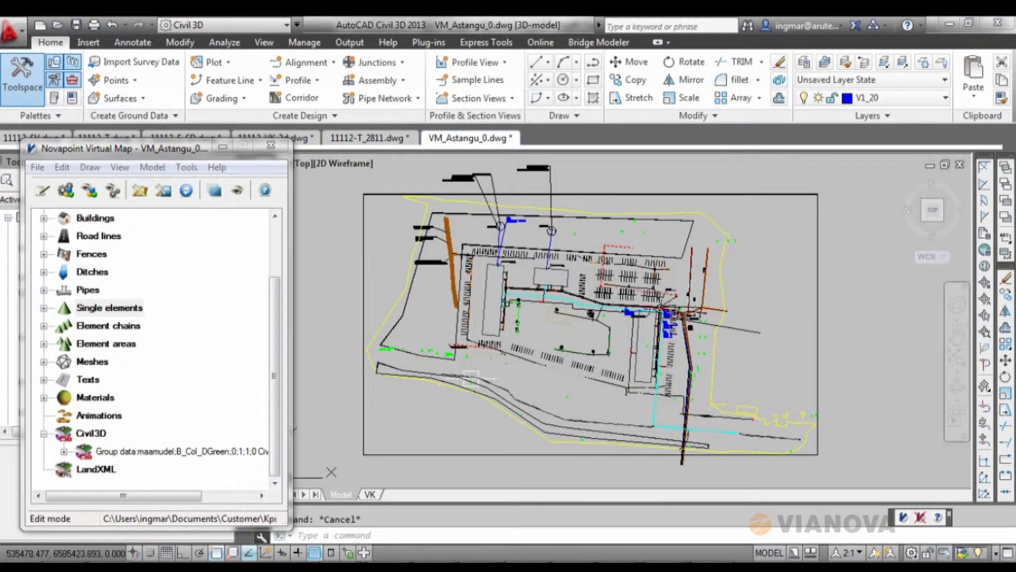
Examine the green tree symbols and the landscaping area outline around the building site in the VM_Astangu_0 drawing.
{"action": "scroll", "coordinate": [454, 365], "scroll_direction": "up", "scroll_amount": 4}
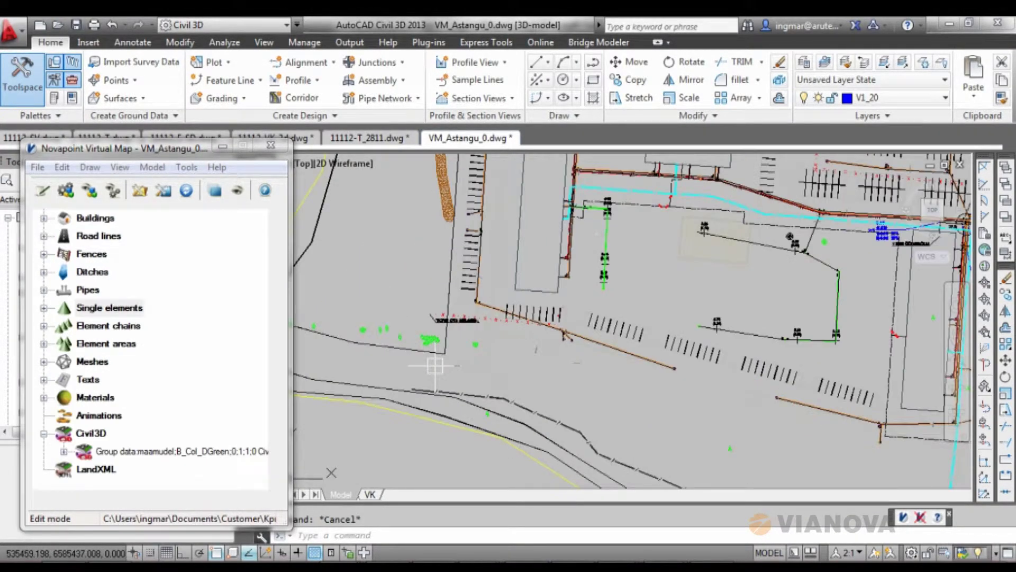
{"action": "middle_click_drag", "start_coordinate": [437, 364], "coordinate": [453, 381]}
{"action": "scroll", "coordinate": [453, 382], "scroll_direction": "down", "scroll_amount": 2}
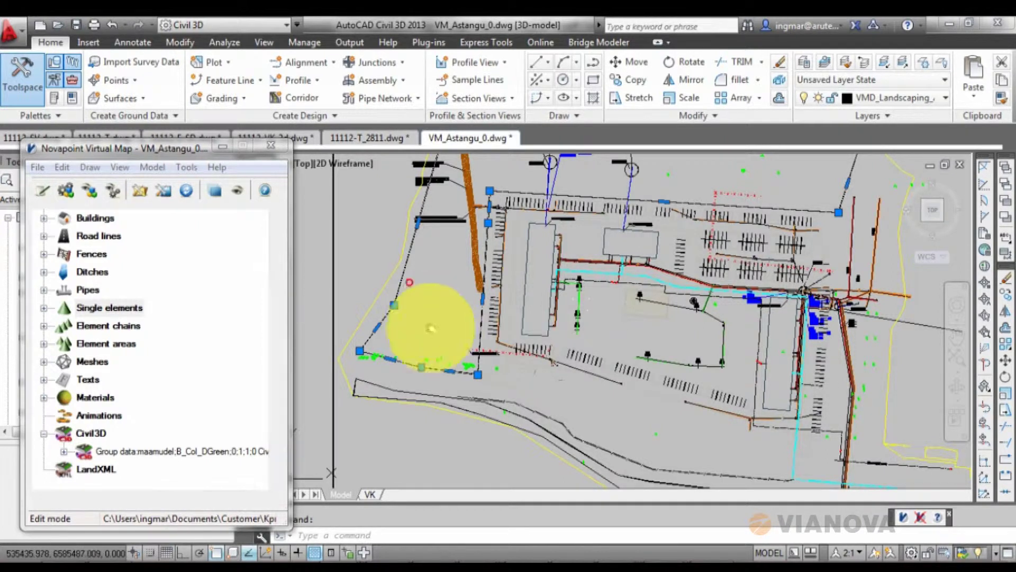
{"action": "scroll", "coordinate": [424, 333], "scroll_direction": "up", "scroll_amount": 4}
{"action": "scroll", "coordinate": [420, 340], "scroll_direction": "down", "scroll_amount": 4}
{"action": "left_click", "coordinate": [114, 312]}
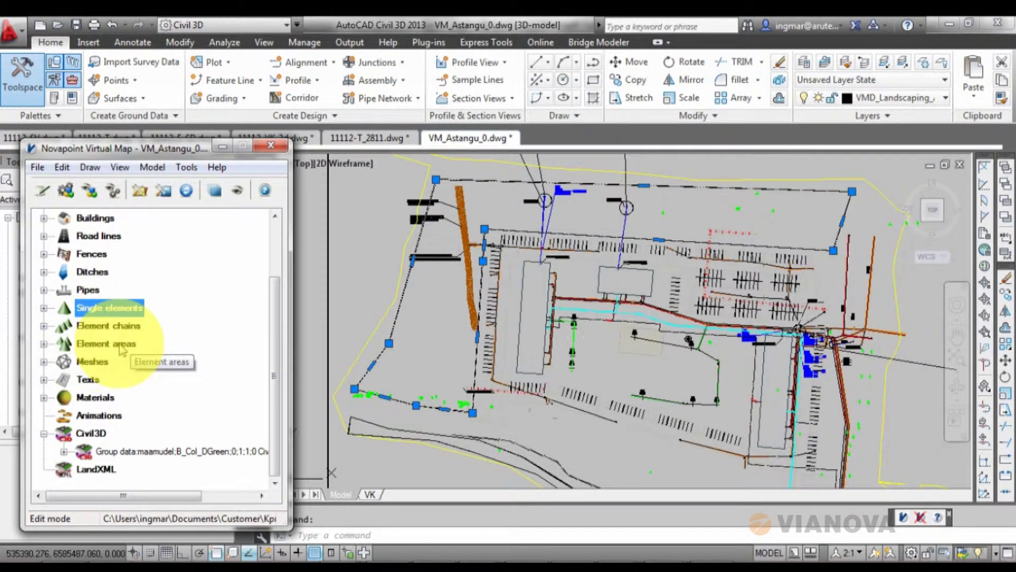
{"action": "key", "text": "Escape"}
{"action": "key", "text": "Escape"}
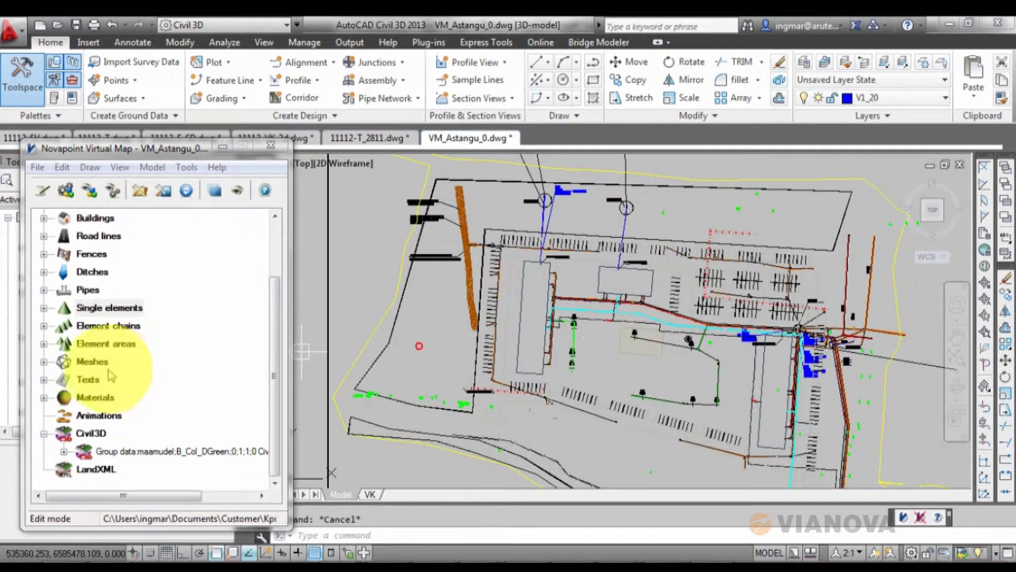
Insert a new single element and set its layer to PUU by picking a green tree symbol in the drawing.
{"action": "left_click", "coordinate": [44, 307]}
{"action": "right_click", "coordinate": [127, 219]}
{"action": "left_click", "coordinate": [146, 226]}
{"action": "double_click", "coordinate": [270, 124]}
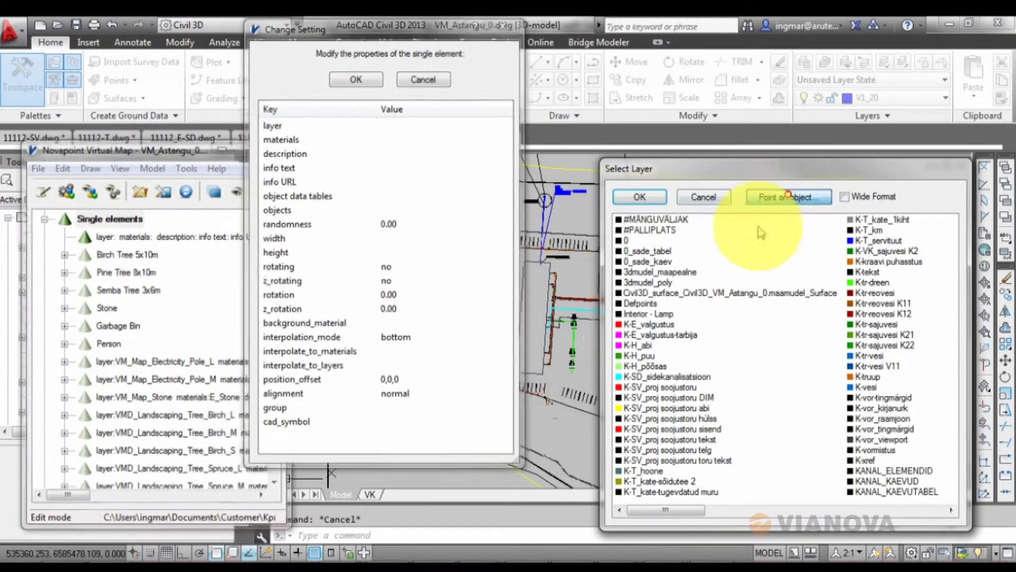
{"action": "left_click", "coordinate": [785, 198]}
{"action": "scroll", "coordinate": [426, 458], "scroll_direction": "up", "scroll_amount": 2}
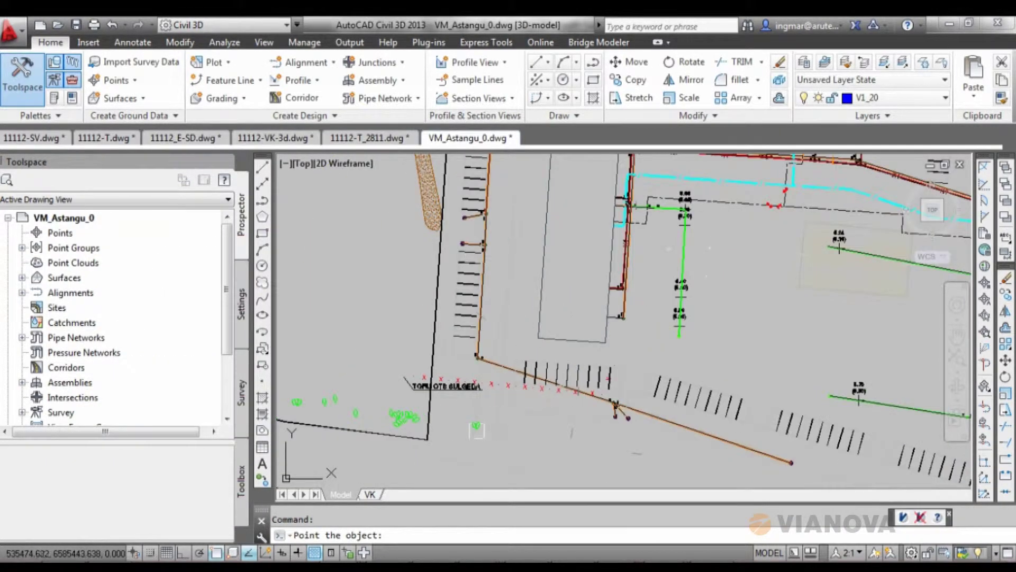
{"action": "left_click", "coordinate": [476, 429]}
{"action": "left_click", "coordinate": [640, 195]}
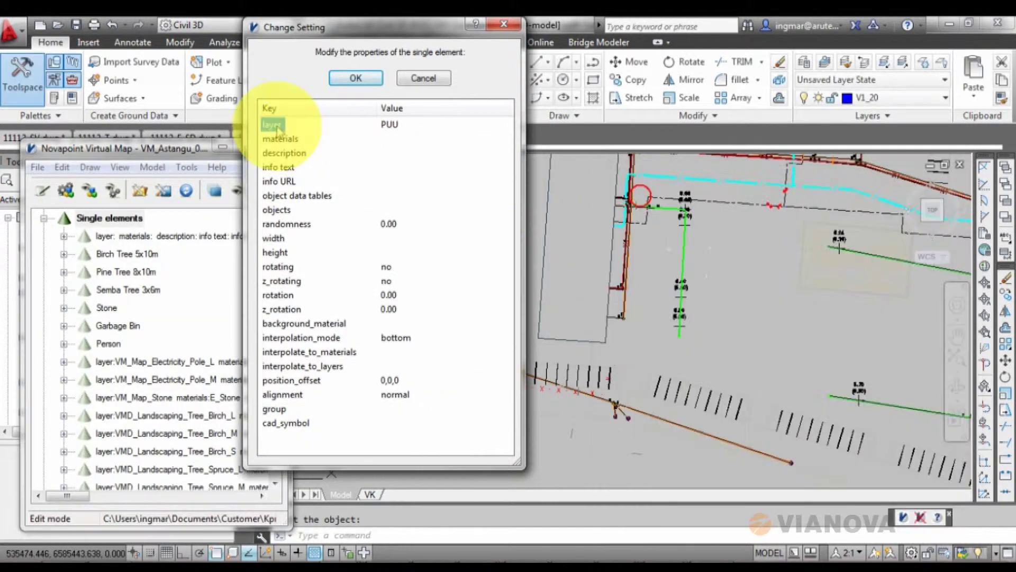
Browse the tree materials, then set the single element's material to E_Tree_Birch and accept its properties.
{"action": "double_click", "coordinate": [292, 142]}
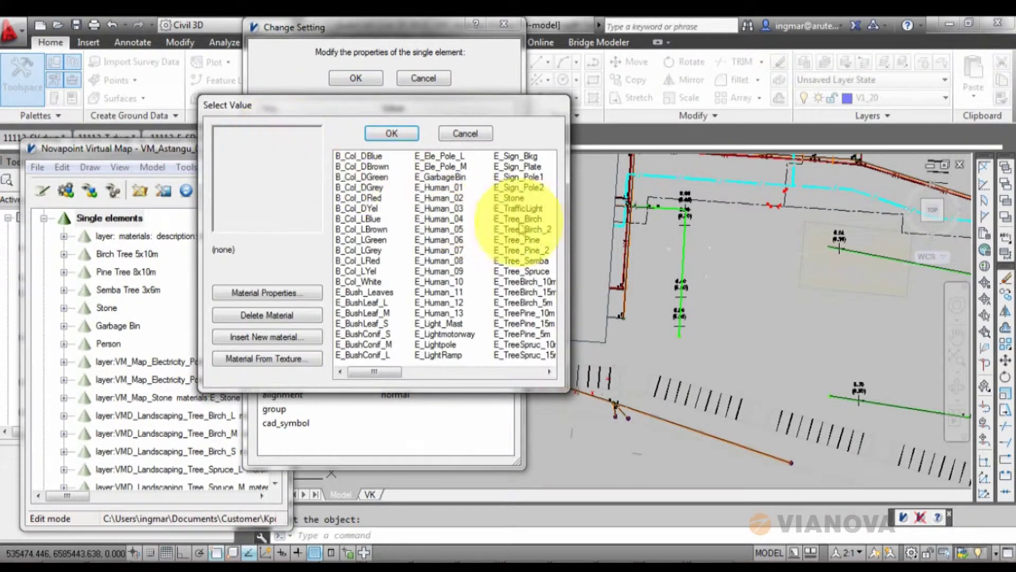
{"action": "left_click", "coordinate": [535, 219]}
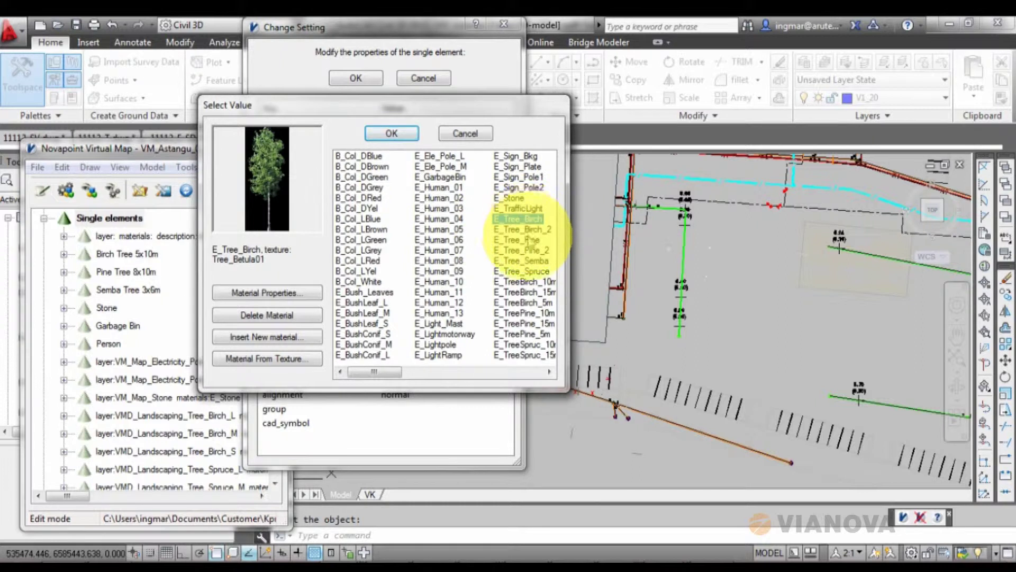
{"action": "left_click", "coordinate": [526, 231], "text": "ctrl"}
{"action": "left_click", "coordinate": [531, 241], "text": "ctrl"}
{"action": "left_click", "coordinate": [535, 251], "text": "ctrl"}
{"action": "left_click", "coordinate": [521, 221]}
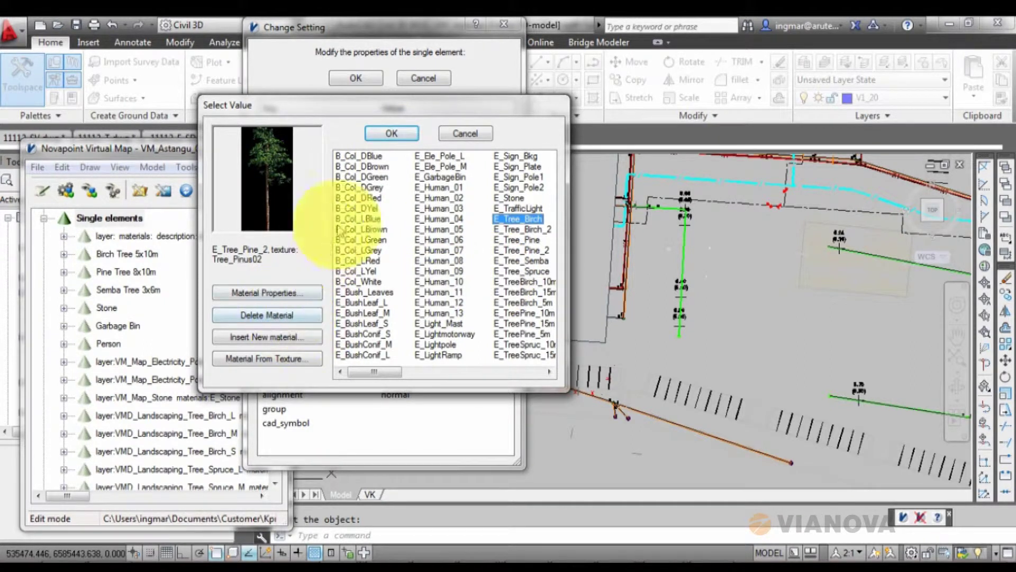
{"action": "left_click", "coordinate": [393, 130]}
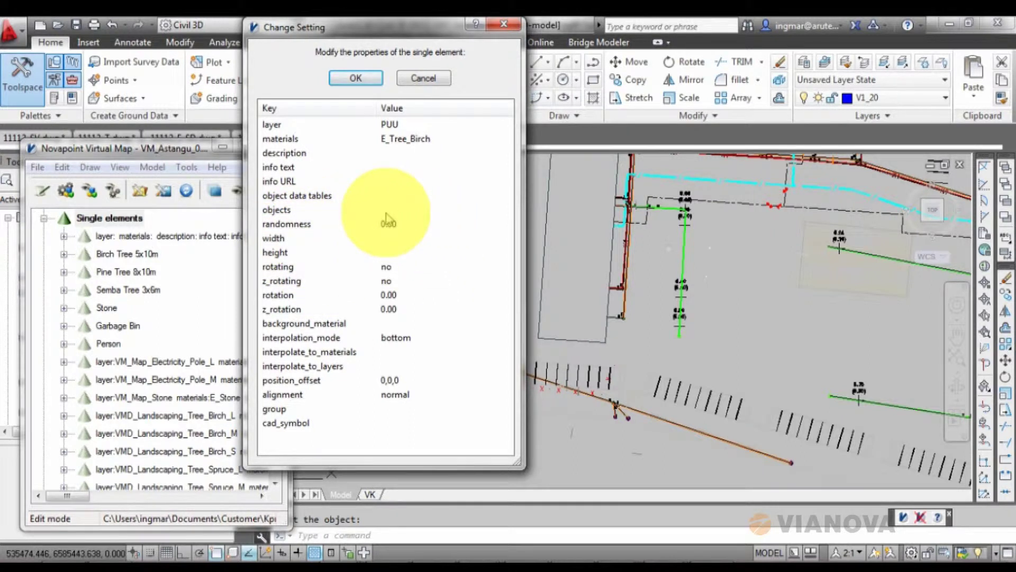
{"action": "left_click", "coordinate": [355, 80]}
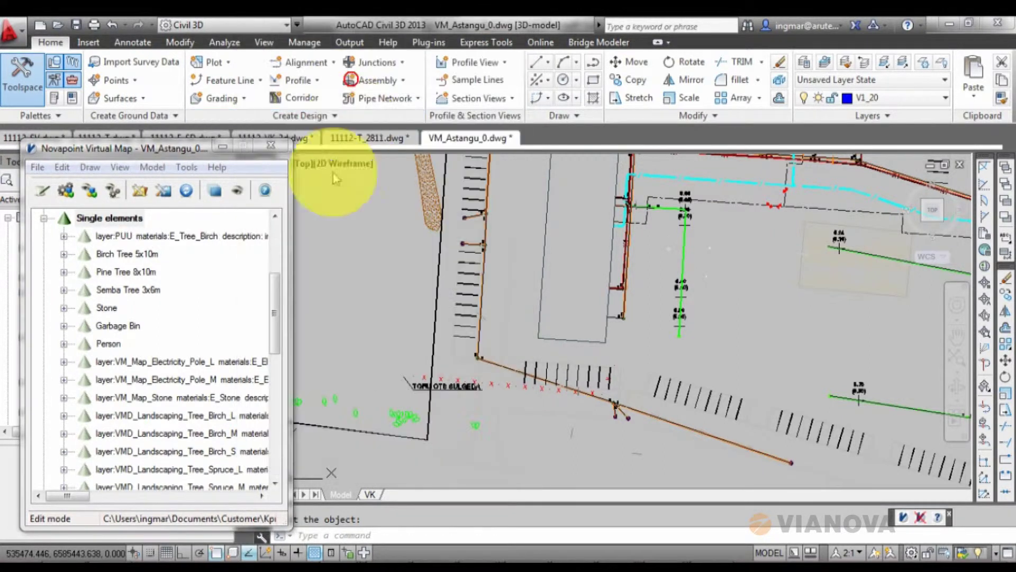
Add the E_TreeBirch_10m material alongside the existing pine in the VMD_Landscaping_Area_Trees_Pine_M element area.
{"action": "left_click", "coordinate": [46, 218]}
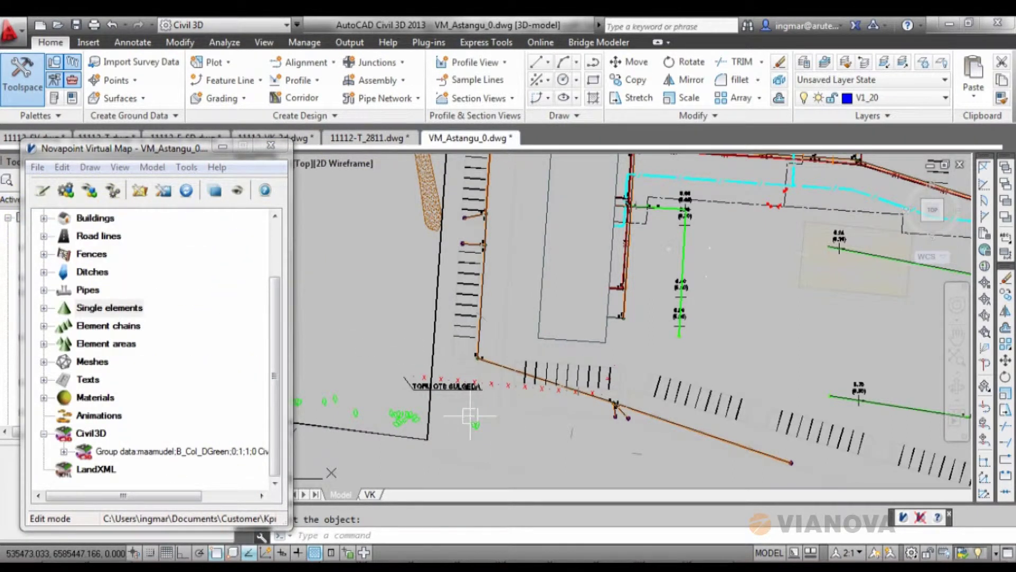
{"action": "left_click", "coordinate": [106, 343]}
{"action": "left_click", "coordinate": [44, 344]}
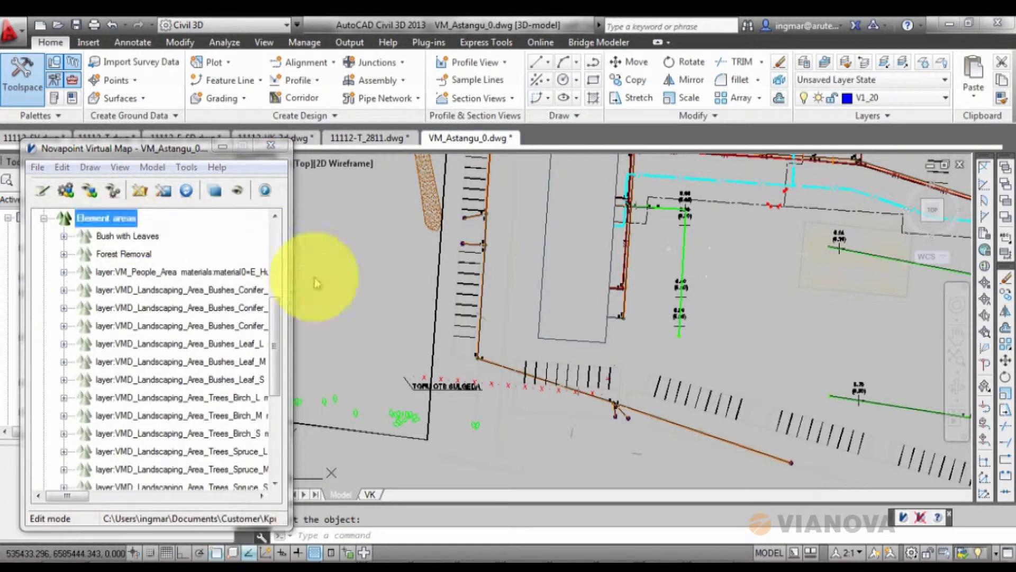
{"action": "left_click_drag", "start_coordinate": [280, 318], "coordinate": [271, 364]}
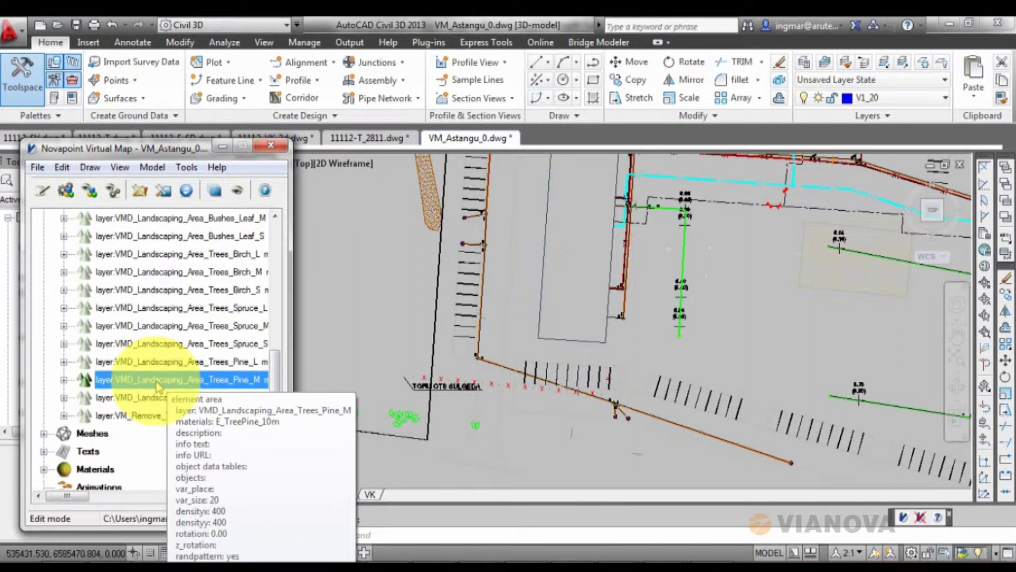
{"action": "double_click", "coordinate": [164, 381]}
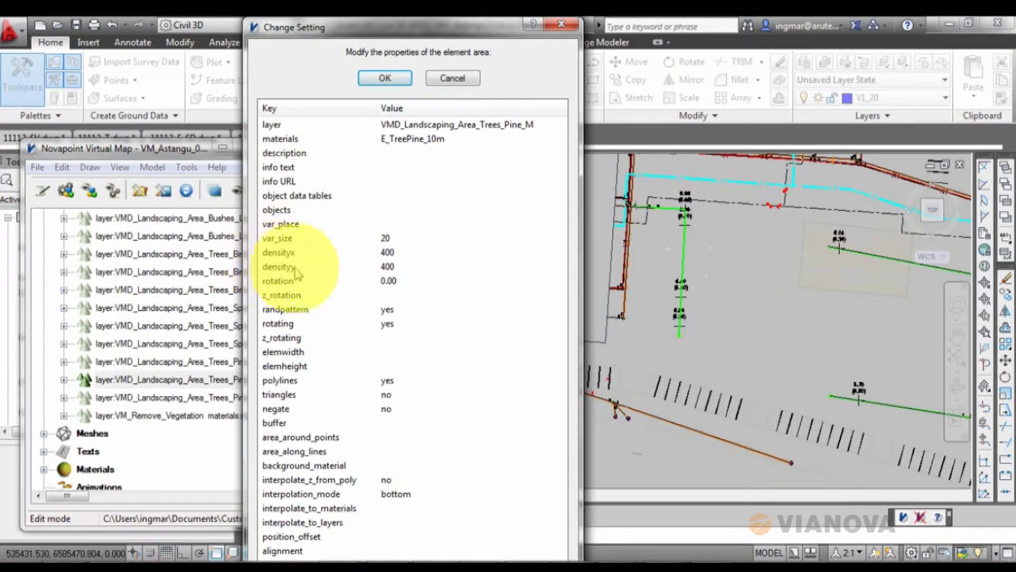
{"action": "double_click", "coordinate": [286, 139]}
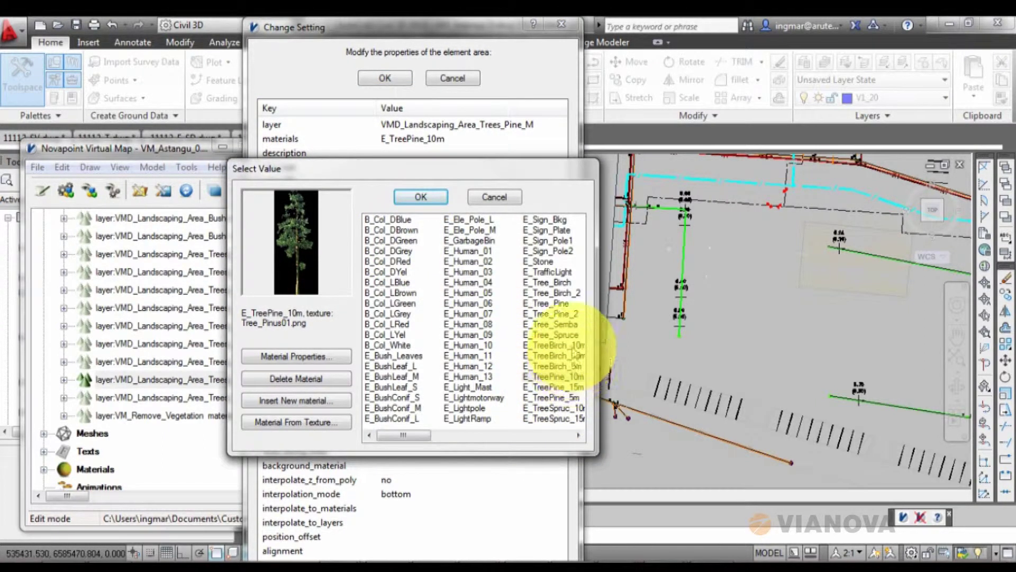
{"action": "left_click", "coordinate": [559, 346]}
{"action": "left_click", "coordinate": [420, 196]}
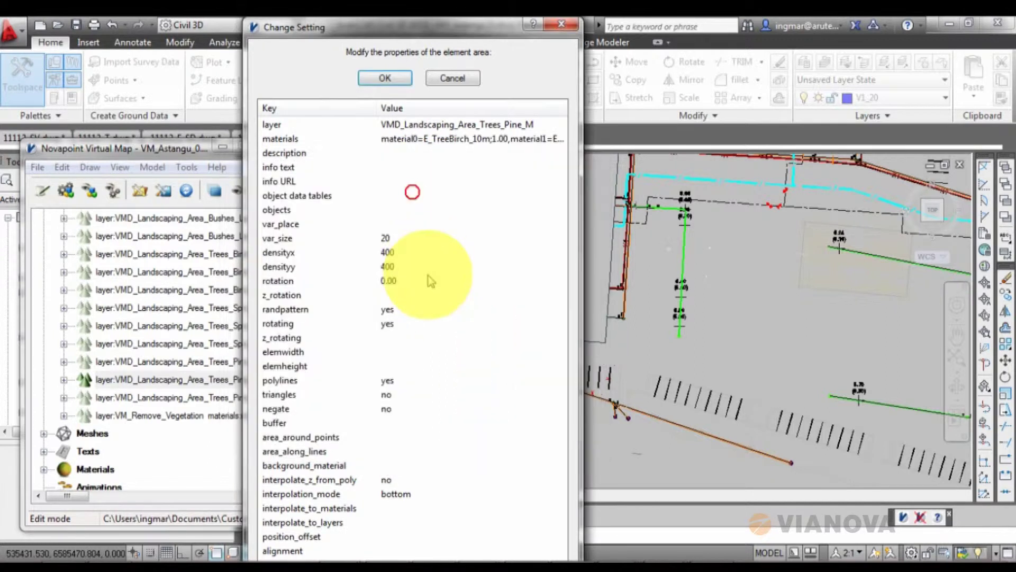
{"action": "left_click", "coordinate": [385, 78]}
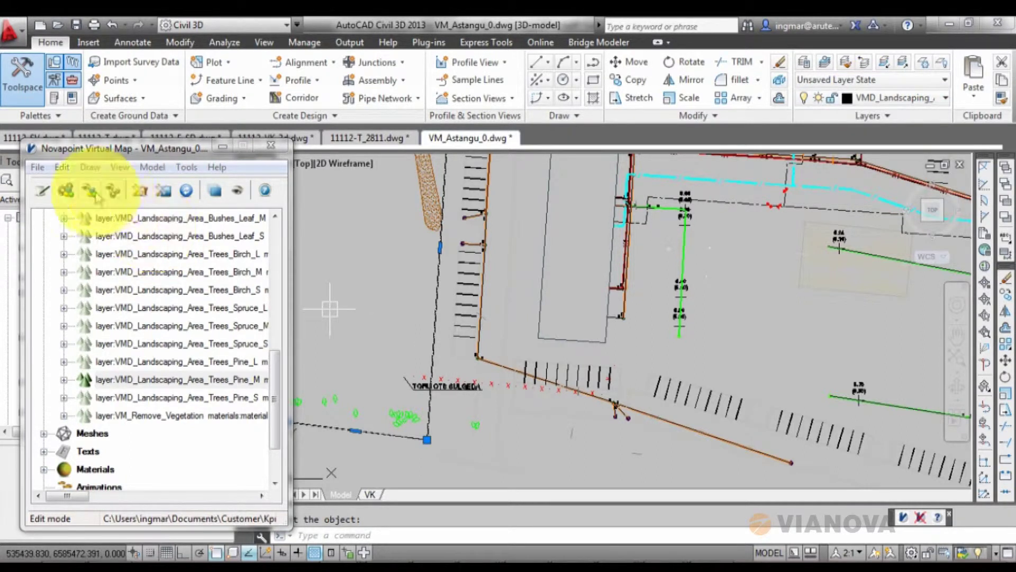
Generate the virtual model and inspect the mixed birch and pine trees on the terrain in 3D.
{"action": "left_click", "coordinate": [113, 190]}
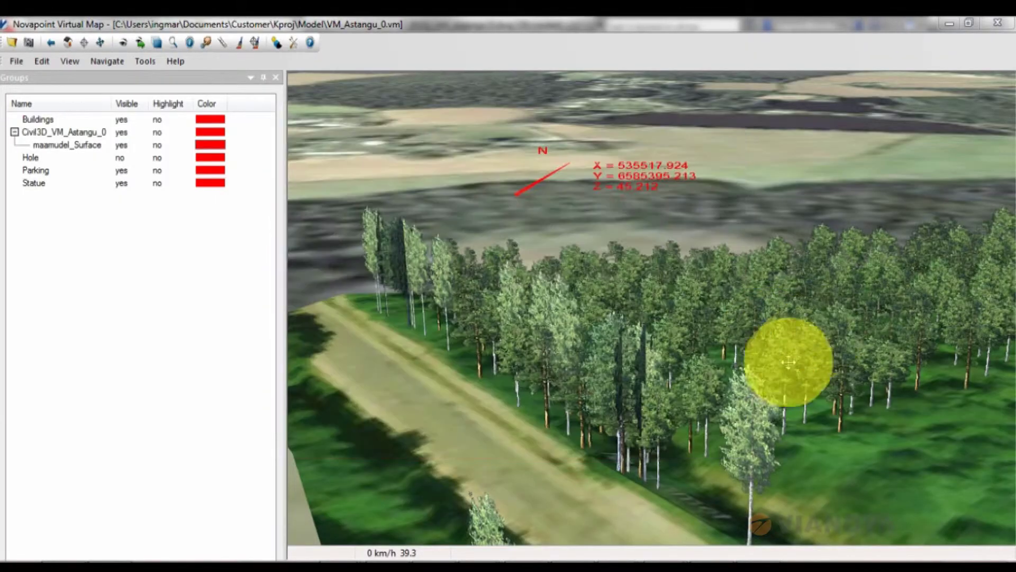
{"action": "left_click", "coordinate": [801, 377]}
{"action": "left_click_drag", "start_coordinate": [801, 378], "coordinate": [765, 297]}
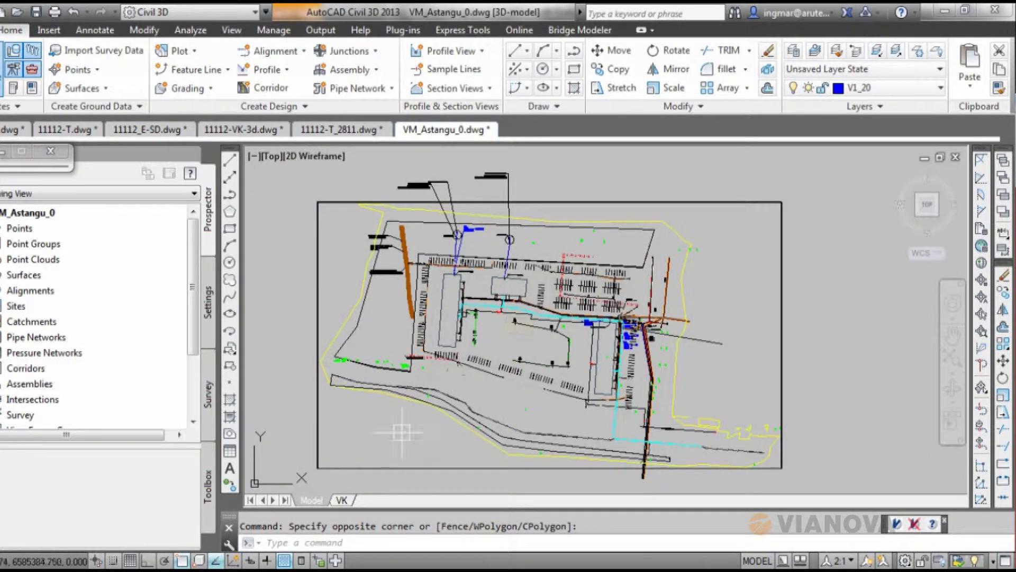
Walk through exporting all surfaces of the 11112-T_2811 drawing to LandXML version 1.2, cancelling at the file-saving stage.
{"action": "middle_click_drag", "start_coordinate": [523, 392], "coordinate": [507, 391]}
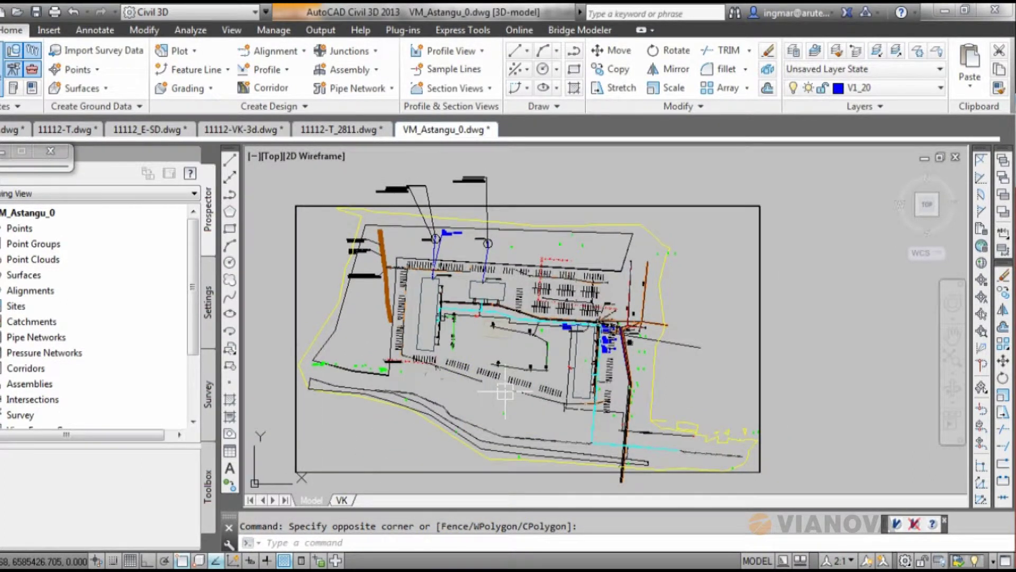
{"action": "middle_click_drag", "start_coordinate": [443, 408], "coordinate": [447, 407]}
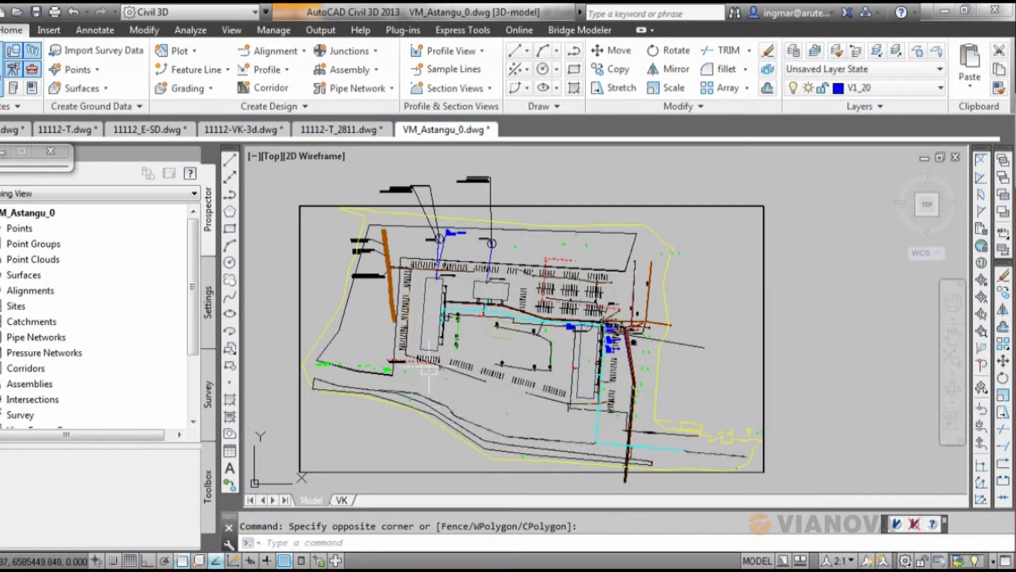
{"action": "left_click", "coordinate": [328, 132]}
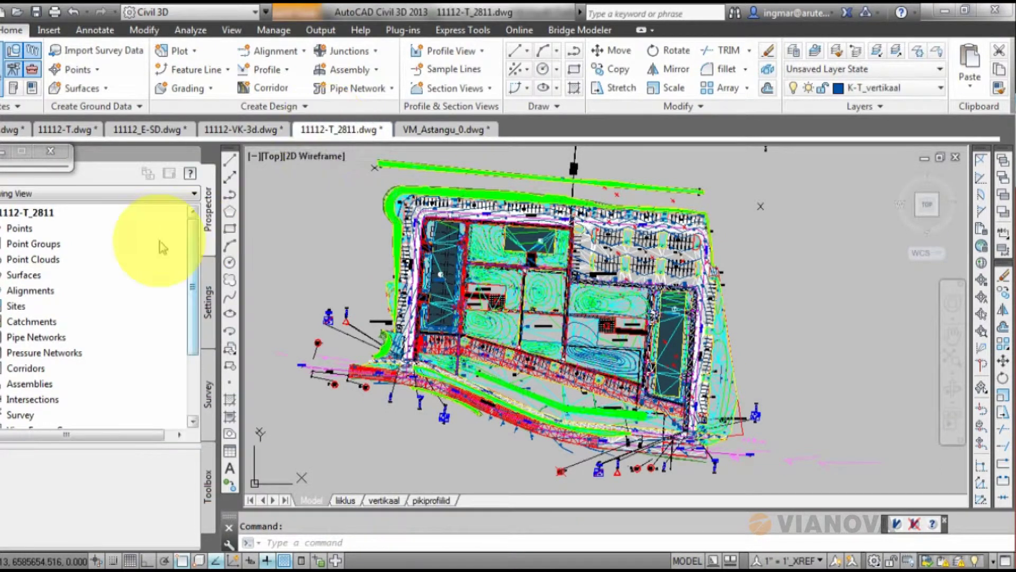
{"action": "right_click", "coordinate": [25, 281]}
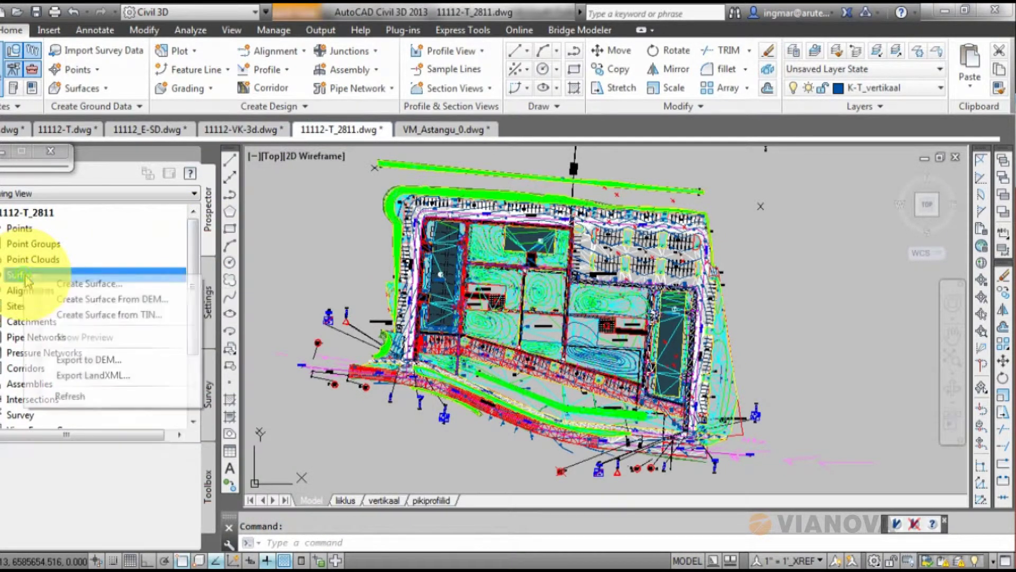
{"action": "left_click", "coordinate": [87, 376]}
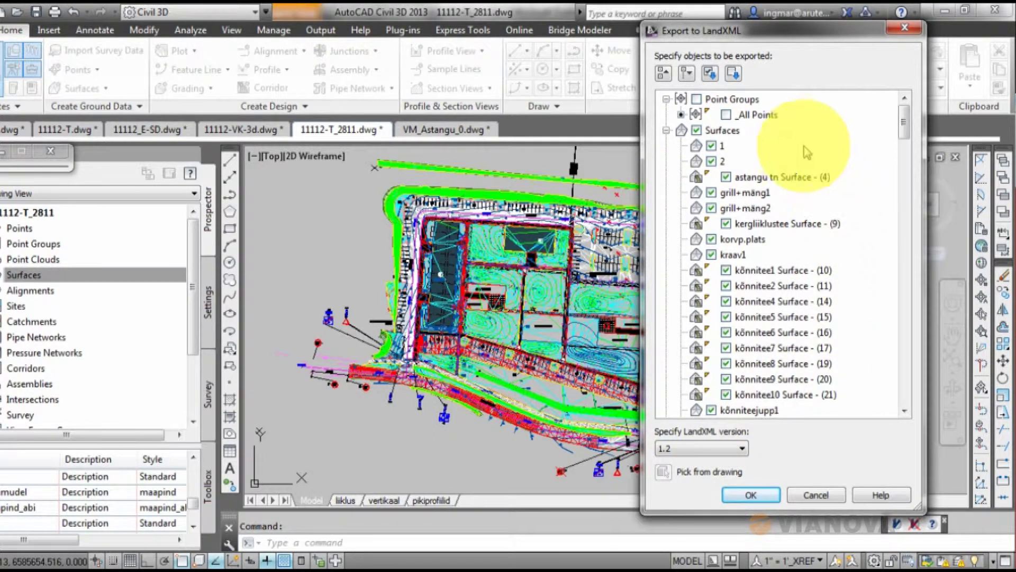
{"action": "left_click", "coordinate": [751, 495]}
{"action": "left_click_drag", "start_coordinate": [663, 227], "coordinate": [619, 113]}
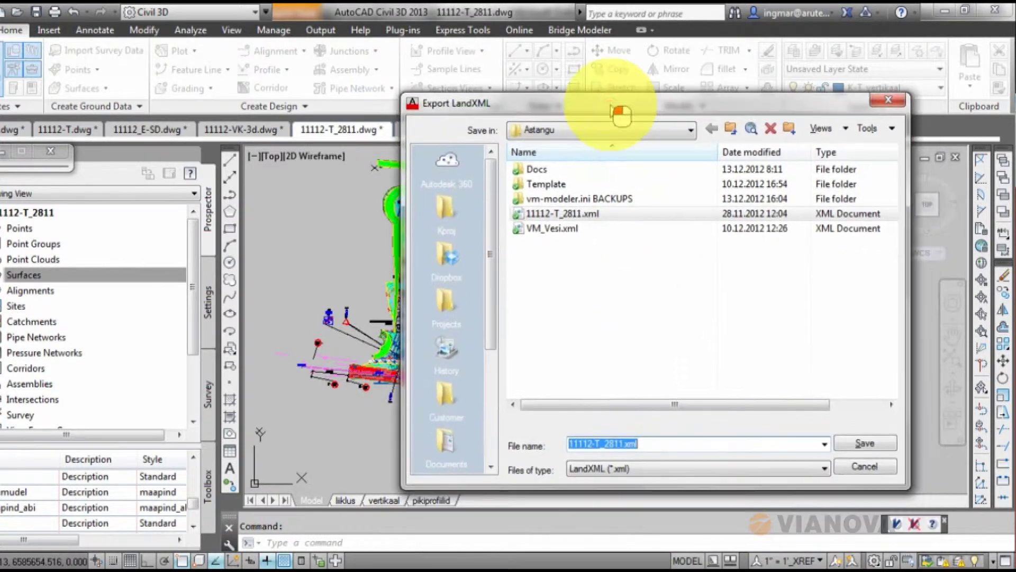
{"action": "left_click", "coordinate": [866, 466]}
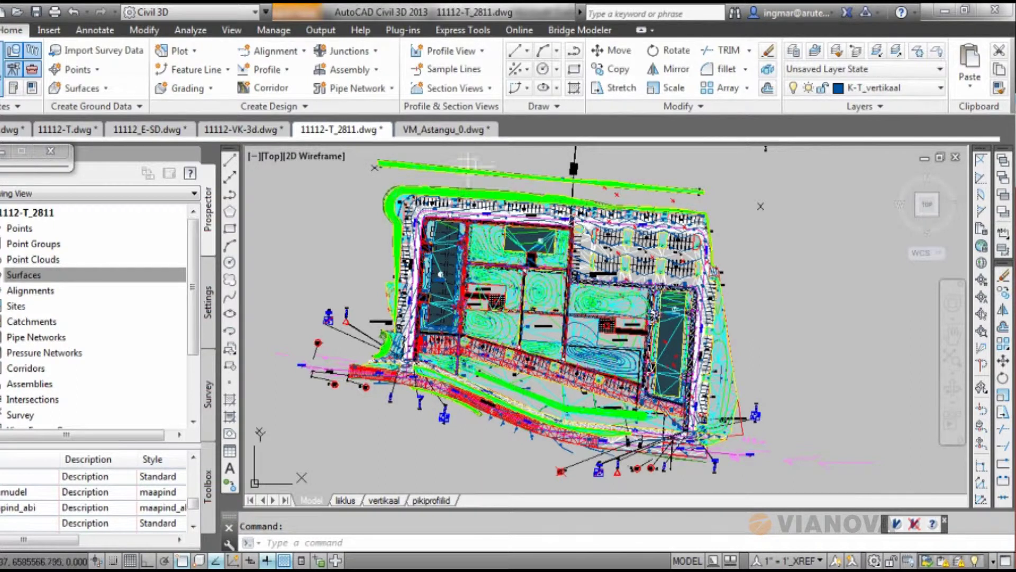
Return to VM_Astangu_0, insert a LandXML item in Virtual Map, and load 11112-T_2811.xml from the Model folder.
{"action": "mouse_move", "coordinate": [447, 129]}
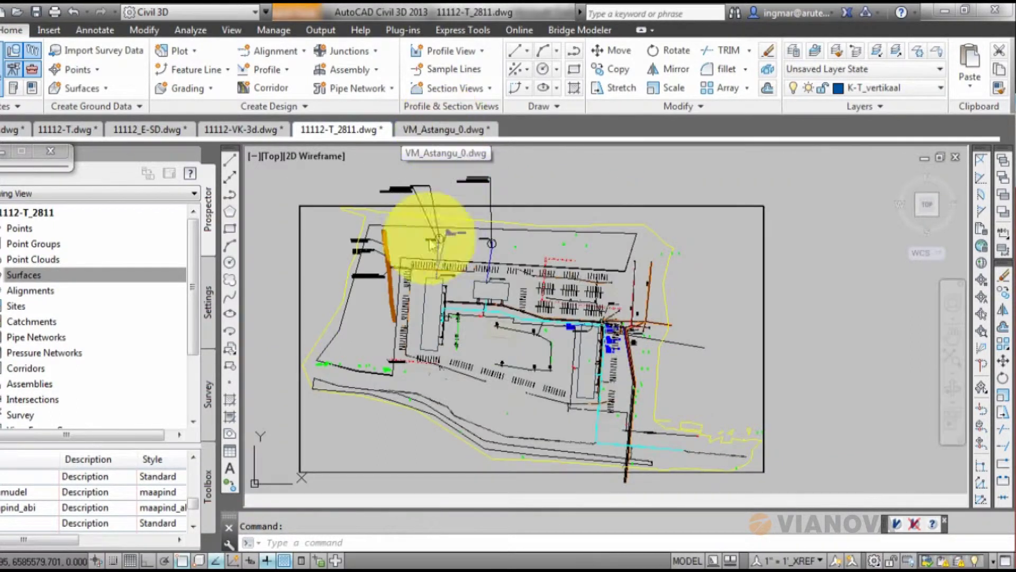
{"action": "left_click", "coordinate": [441, 129]}
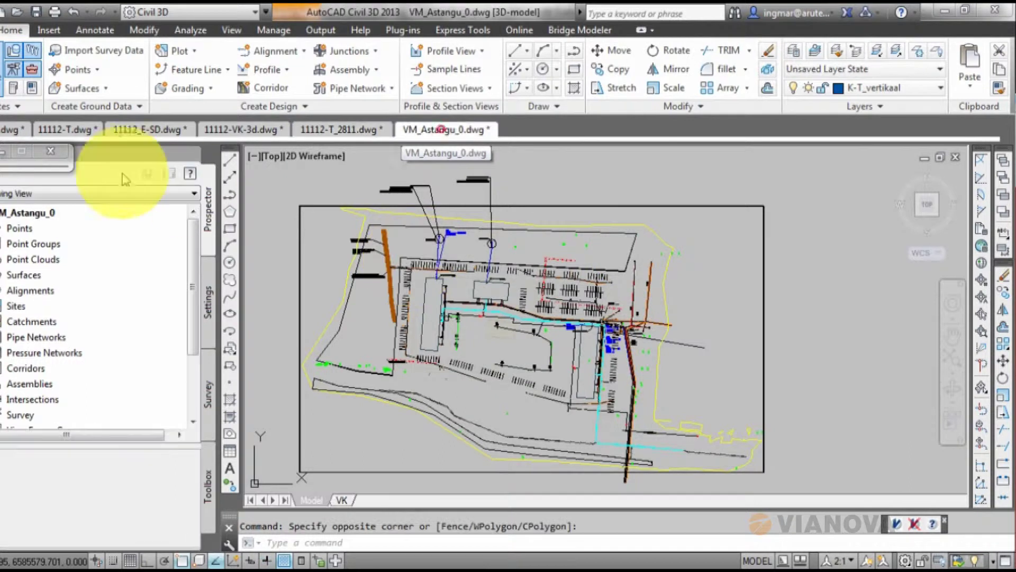
{"action": "double_click", "coordinate": [4, 158]}
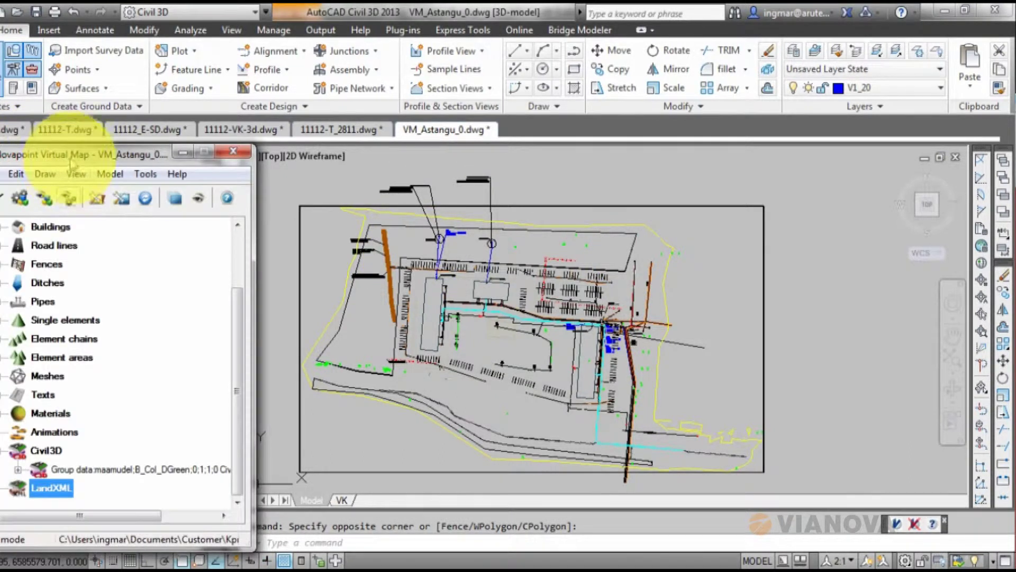
{"action": "left_click_drag", "start_coordinate": [68, 155], "coordinate": [84, 72]}
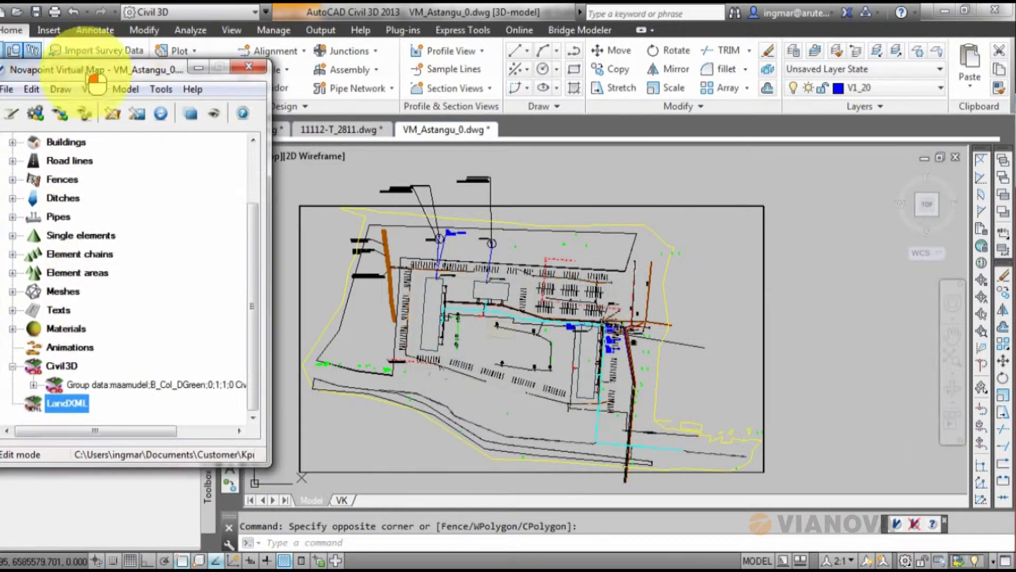
{"action": "right_click", "coordinate": [84, 408]}
{"action": "left_click", "coordinate": [128, 413]}
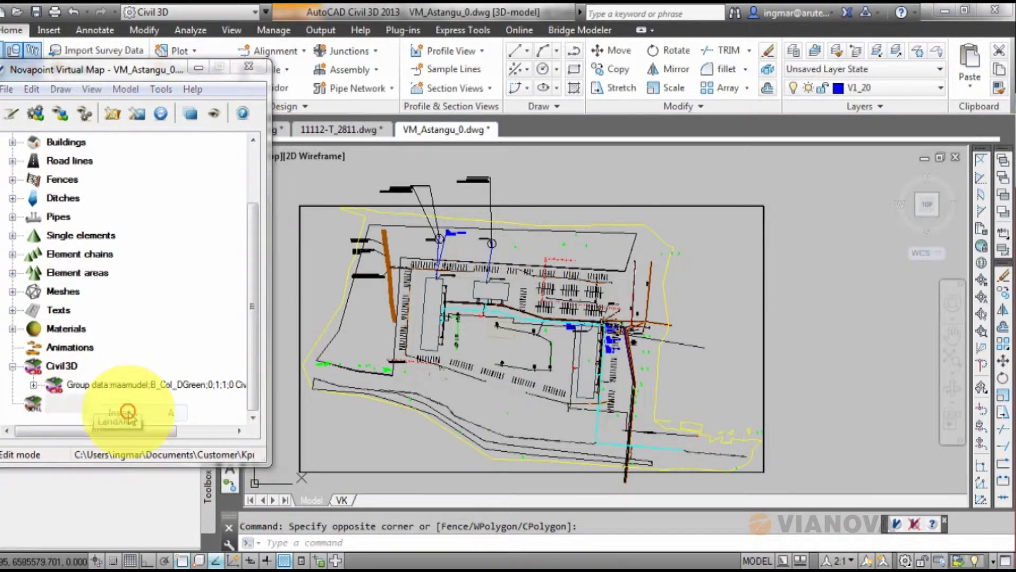
{"action": "left_click", "coordinate": [691, 138]}
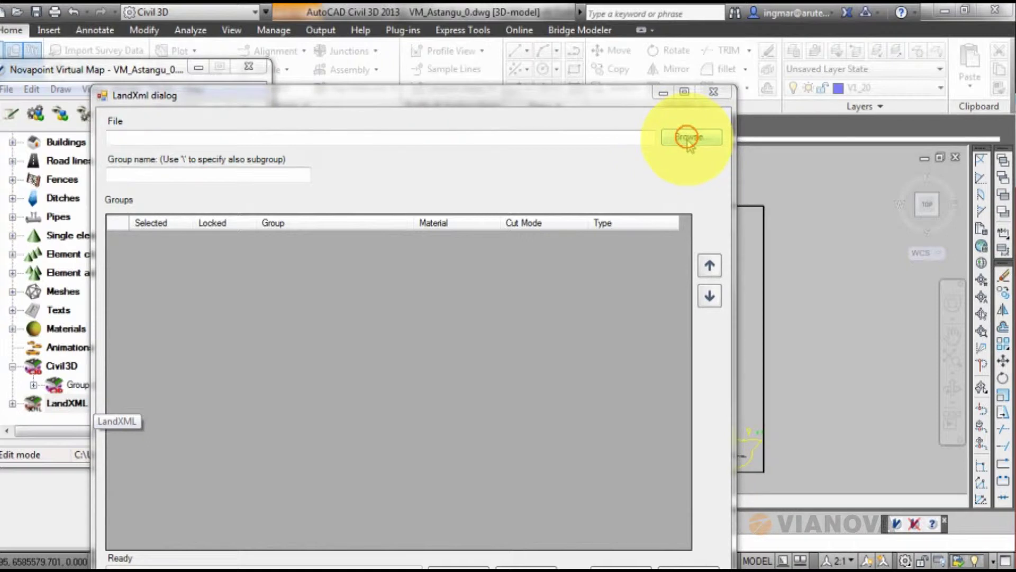
{"action": "left_click", "coordinate": [274, 202]}
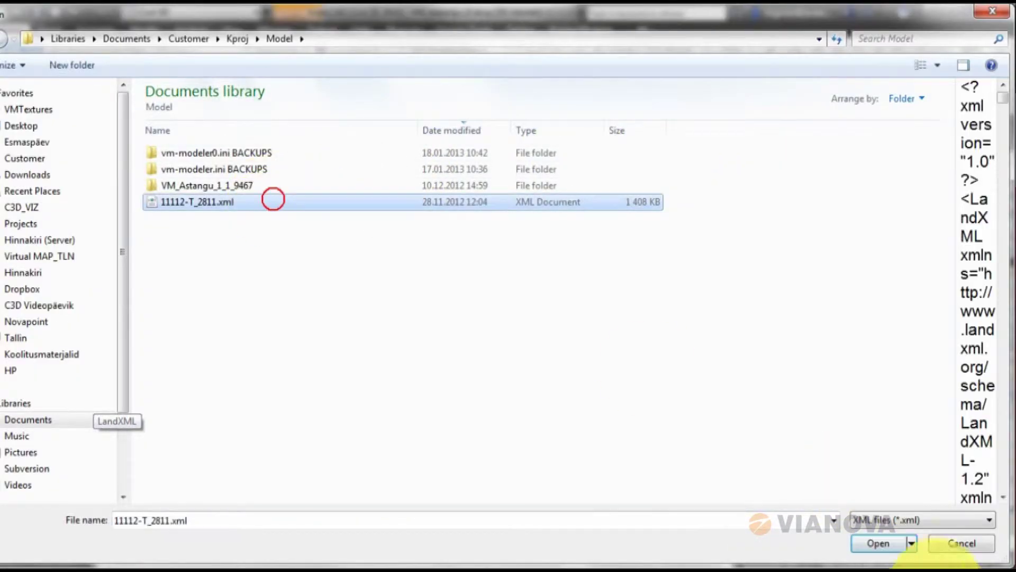
{"action": "left_click", "coordinate": [879, 544]}
{"action": "left_click_drag", "start_coordinate": [472, 74], "coordinate": [403, 49]}
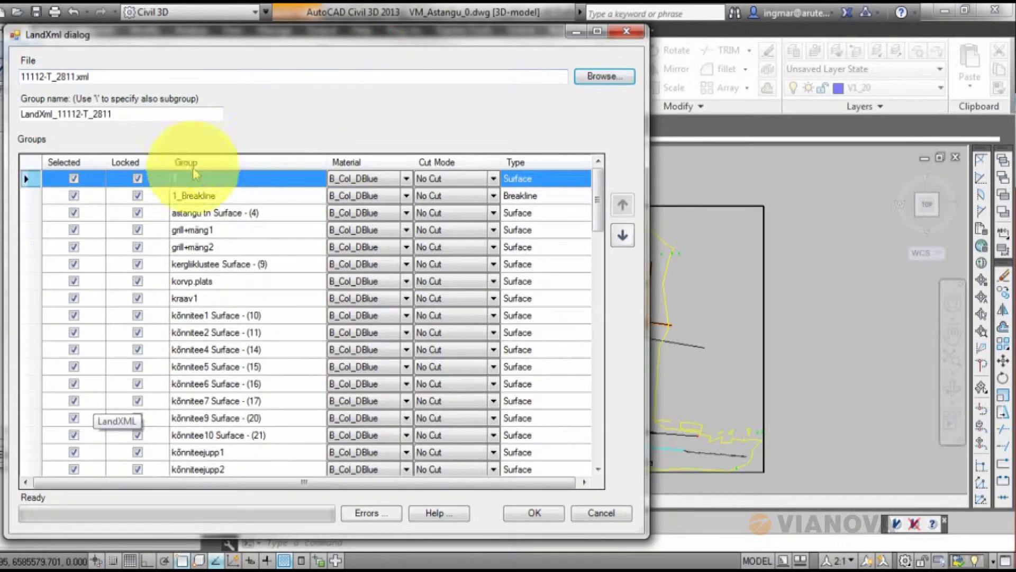
Set the cut mode of surface group 1 to Cut in the LandXML group list.
{"action": "left_click_drag", "start_coordinate": [610, 215], "coordinate": [596, 183]}
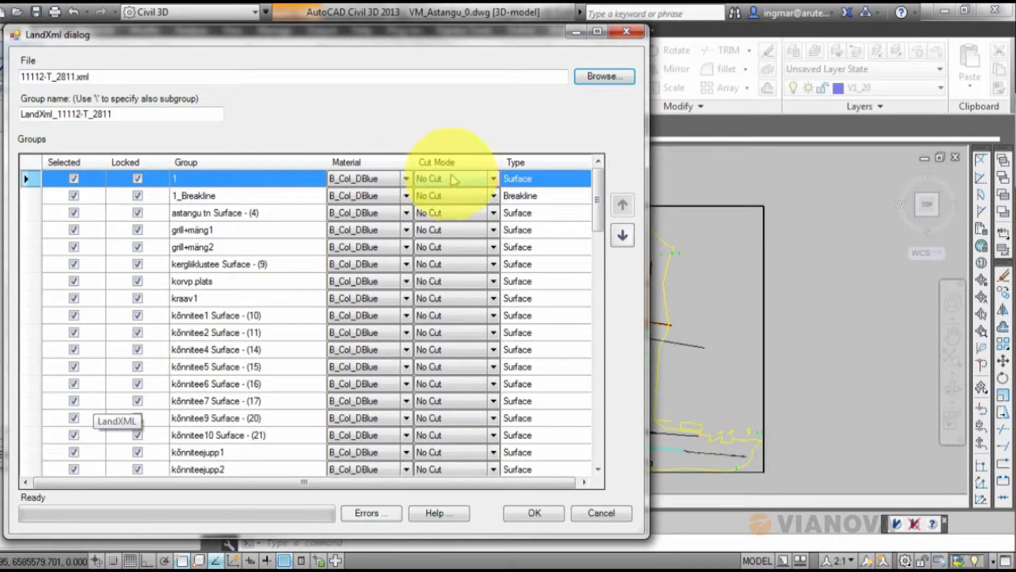
{"action": "mouse_move", "coordinate": [441, 41]}
{"action": "left_mouse_down"}
{"action": "mouse_move", "coordinate": [375, 37]}
{"action": "mouse_move", "coordinate": [426, 34]}
{"action": "left_mouse_up"}
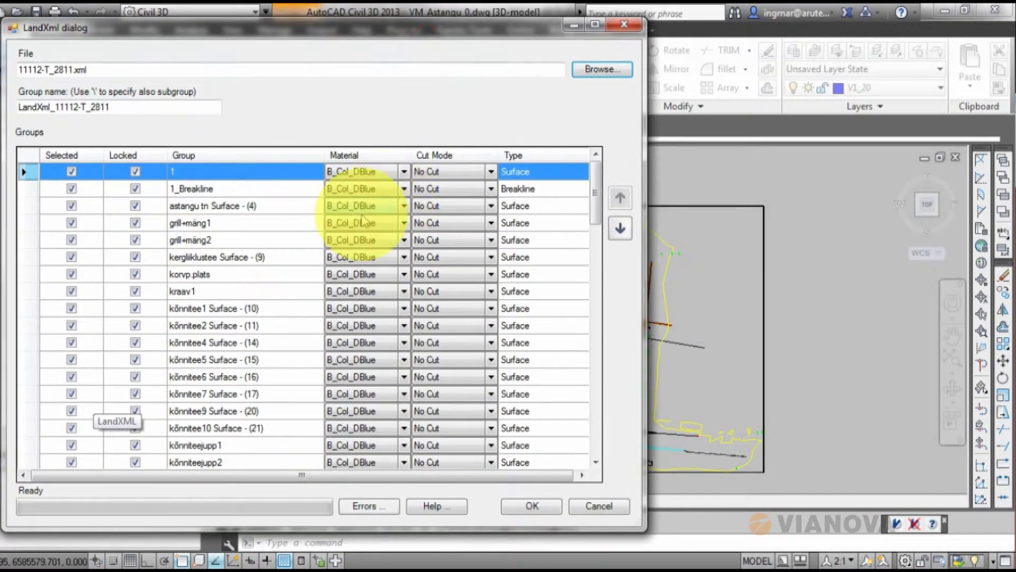
{"action": "left_click", "coordinate": [492, 171]}
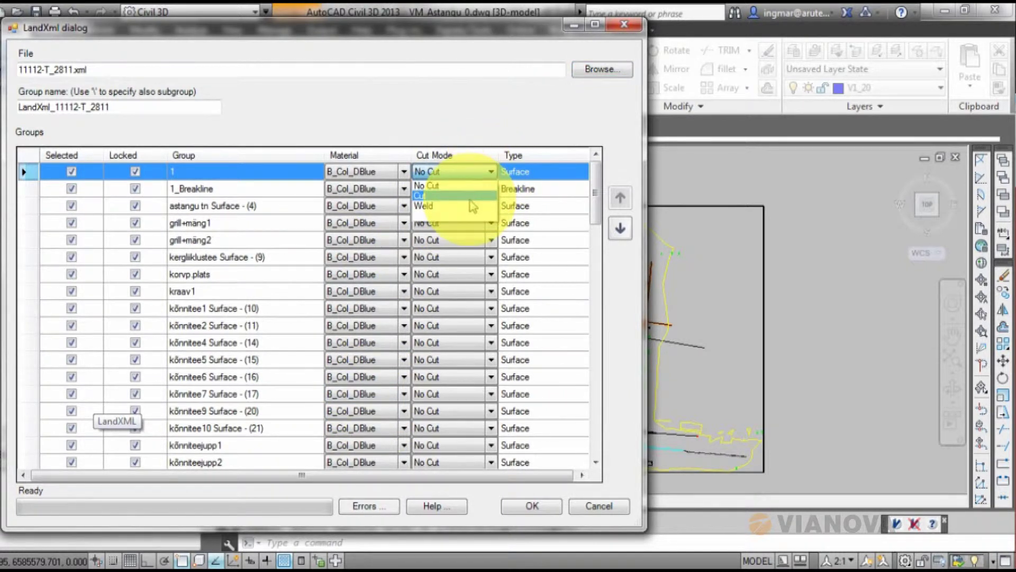
{"action": "left_click", "coordinate": [448, 197]}
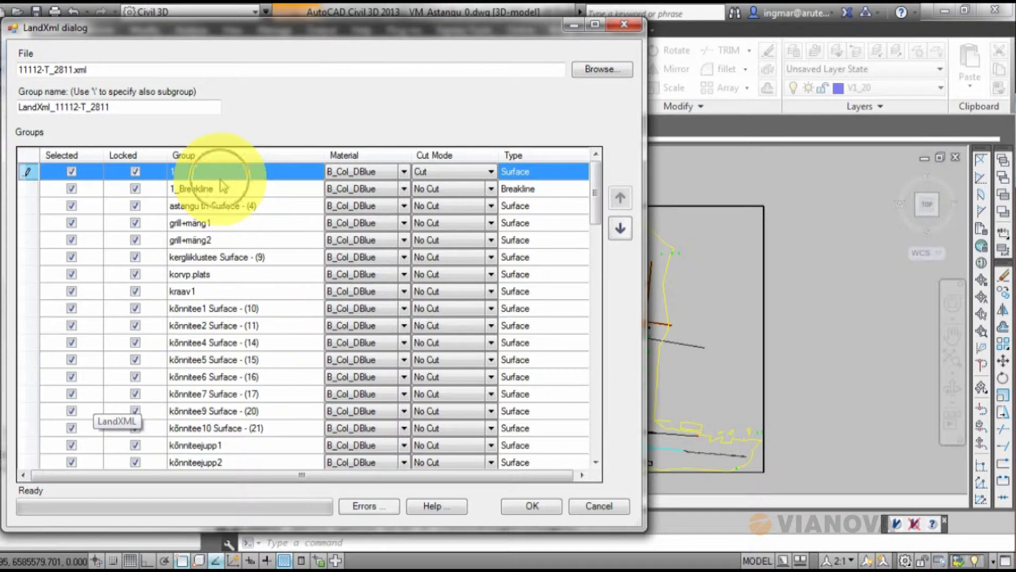
Apply the Cut mode of group 1 to all surface and breakline groups in the LandXML list.
{"action": "left_click_drag", "start_coordinate": [223, 183], "coordinate": [225, 189]}
{"action": "key", "text": "ctrl+a"}
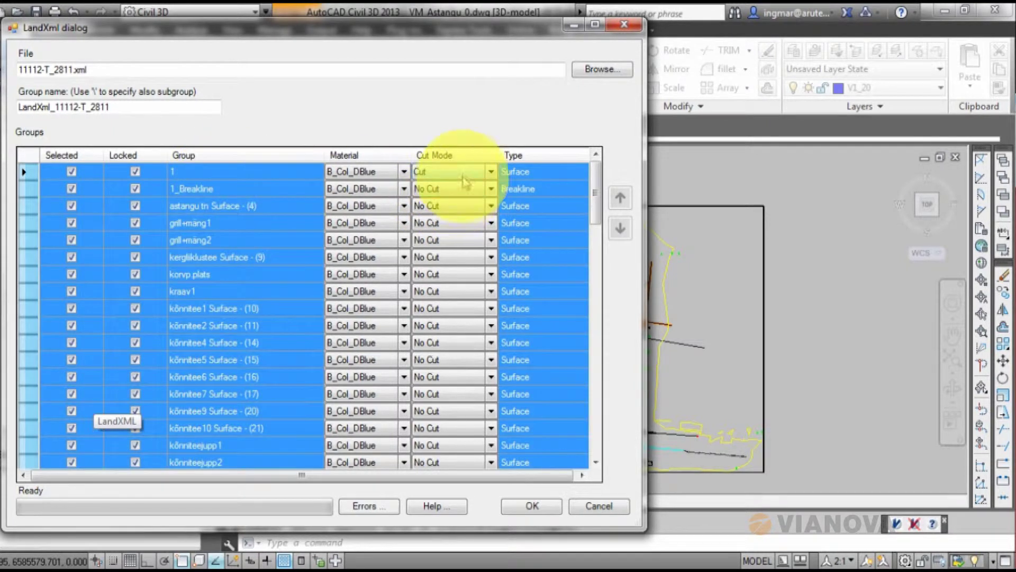
{"action": "right_click", "coordinate": [468, 179]}
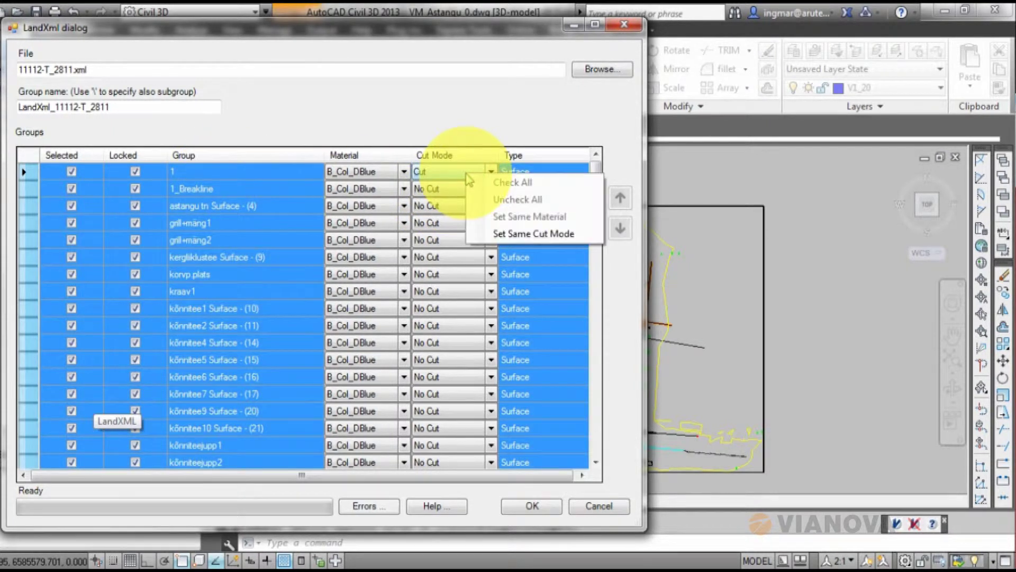
{"action": "left_click", "coordinate": [520, 236]}
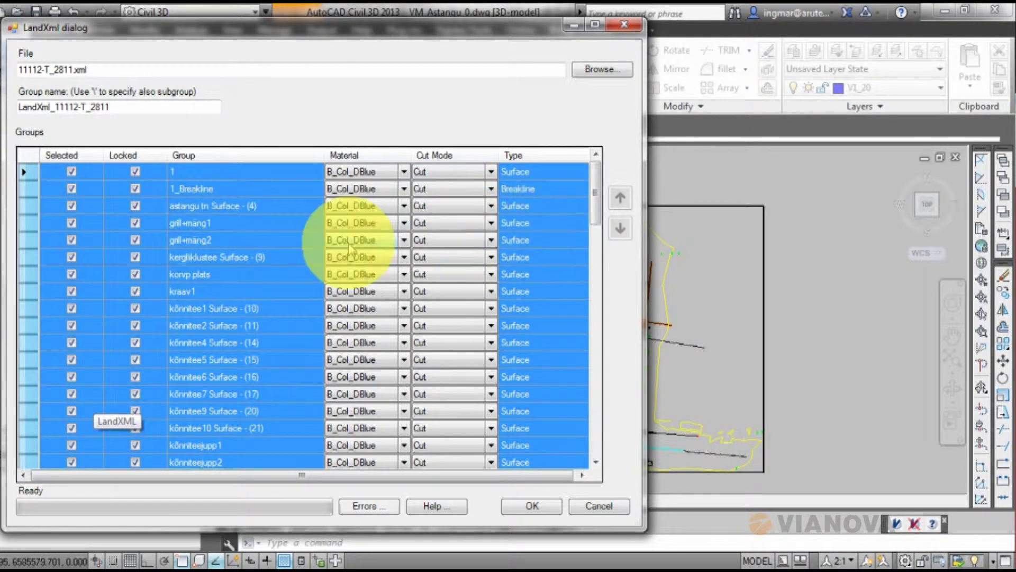
{"action": "left_click", "coordinate": [248, 168]}
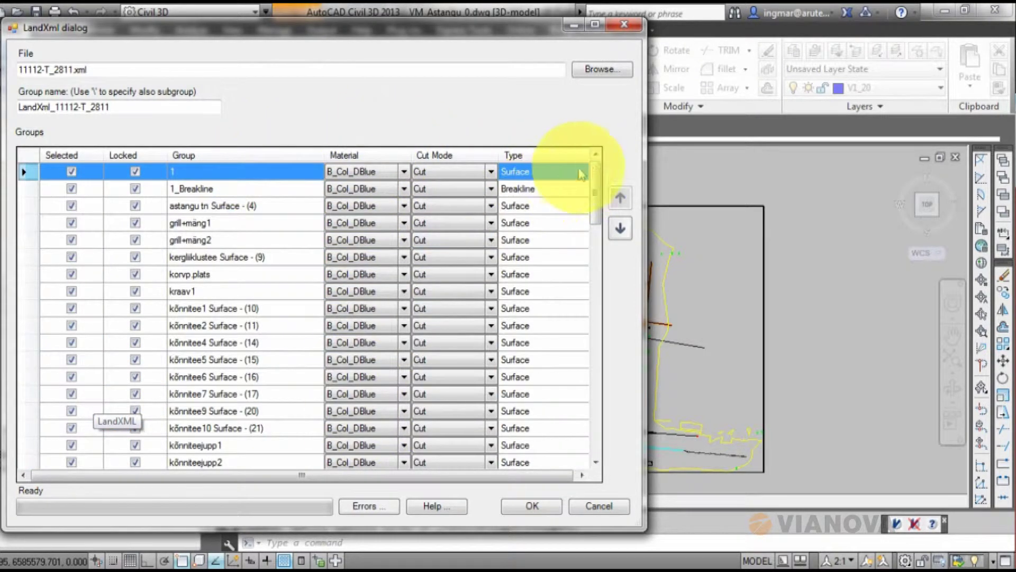
Exclude the maamudel and maapind_abi surfaces from the selected LandXML groups.
{"action": "left_click_drag", "start_coordinate": [598, 172], "coordinate": [599, 365]}
{"action": "left_click", "coordinate": [73, 326]}
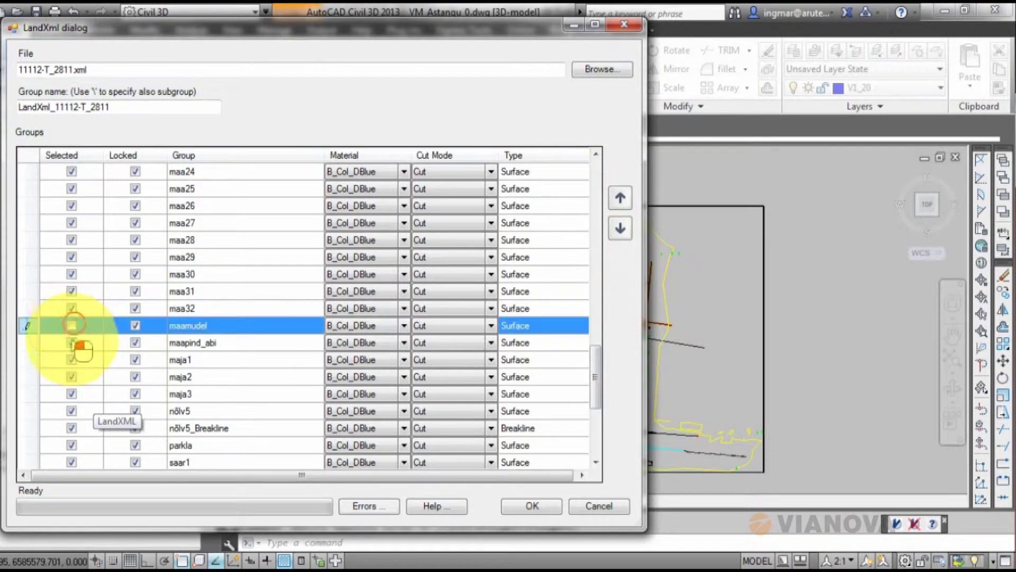
{"action": "left_click", "coordinate": [72, 343]}
Set the material of the tänav 2 Surface - (6) group to Surf_Asphalt.
{"action": "left_click_drag", "start_coordinate": [606, 360], "coordinate": [598, 410]}
{"action": "left_click", "coordinate": [222, 450]}
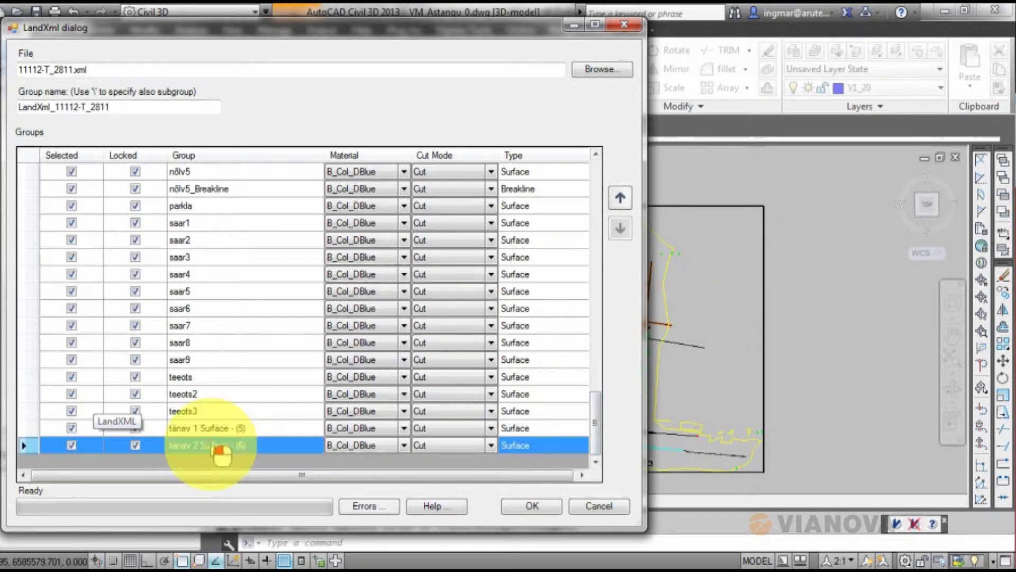
{"action": "left_click", "coordinate": [209, 428], "text": "shift"}
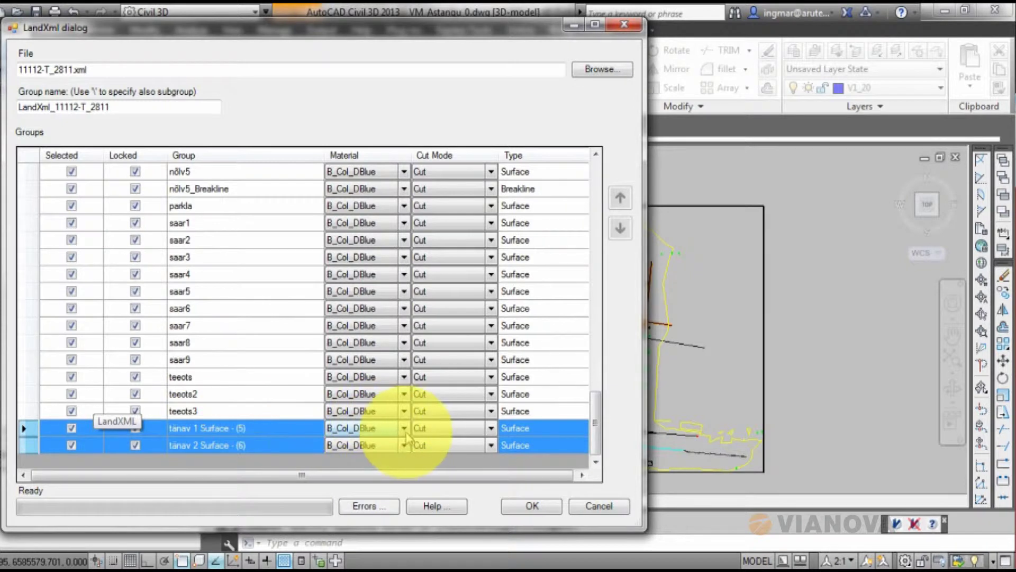
{"action": "left_click", "coordinate": [367, 446]}
{"action": "left_click", "coordinate": [404, 445]}
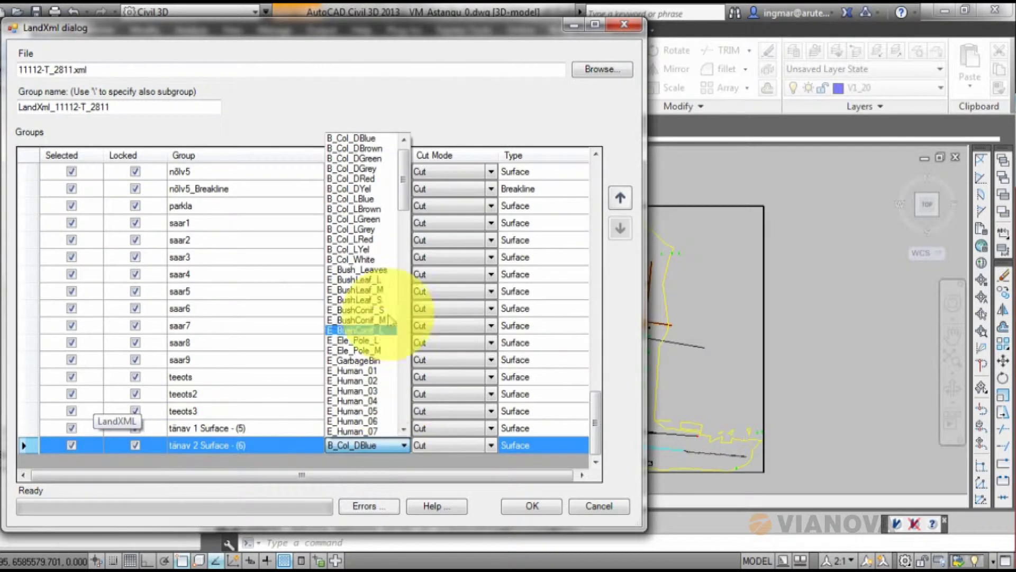
{"action": "left_click_drag", "start_coordinate": [416, 180], "coordinate": [418, 349]}
{"action": "left_click", "coordinate": [390, 332]}
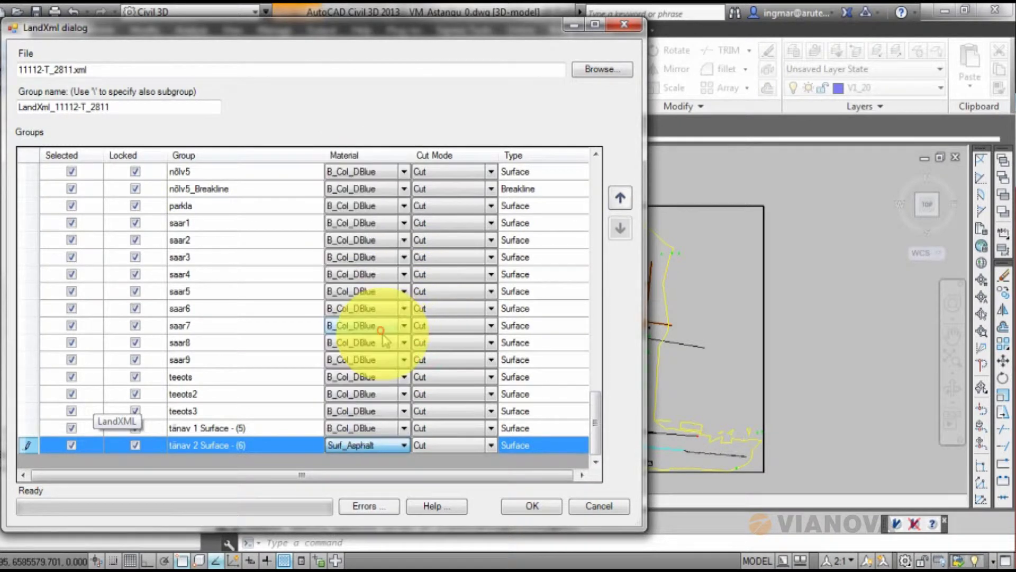
Give tänav 1 Surface - (5) the same Surf_Asphalt material as tänav 2 and accept the LandXML settings.
{"action": "left_click", "coordinate": [266, 431], "text": "shift"}
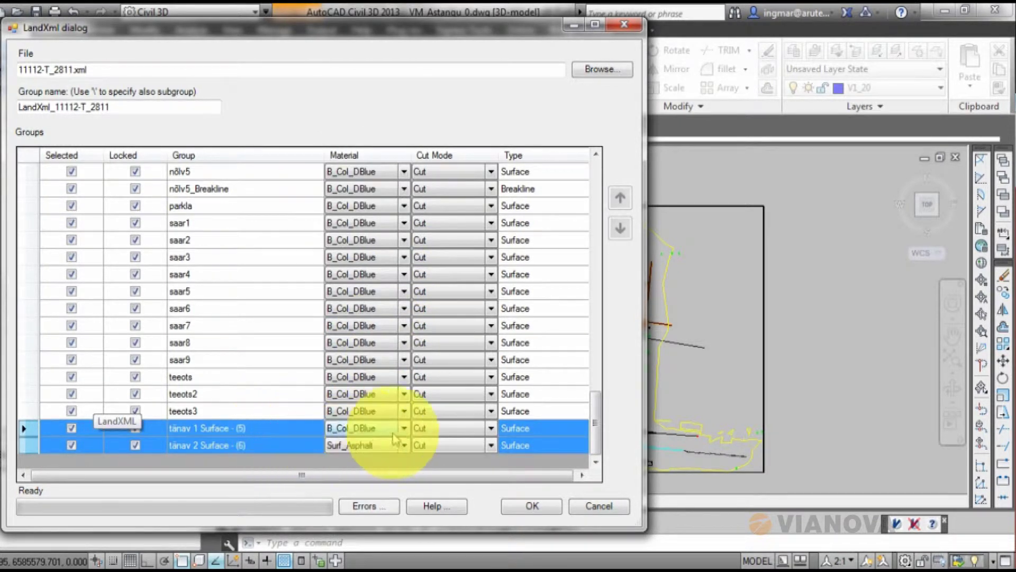
{"action": "left_click", "coordinate": [405, 428]}
{"action": "left_click", "coordinate": [280, 445], "text": "shift"}
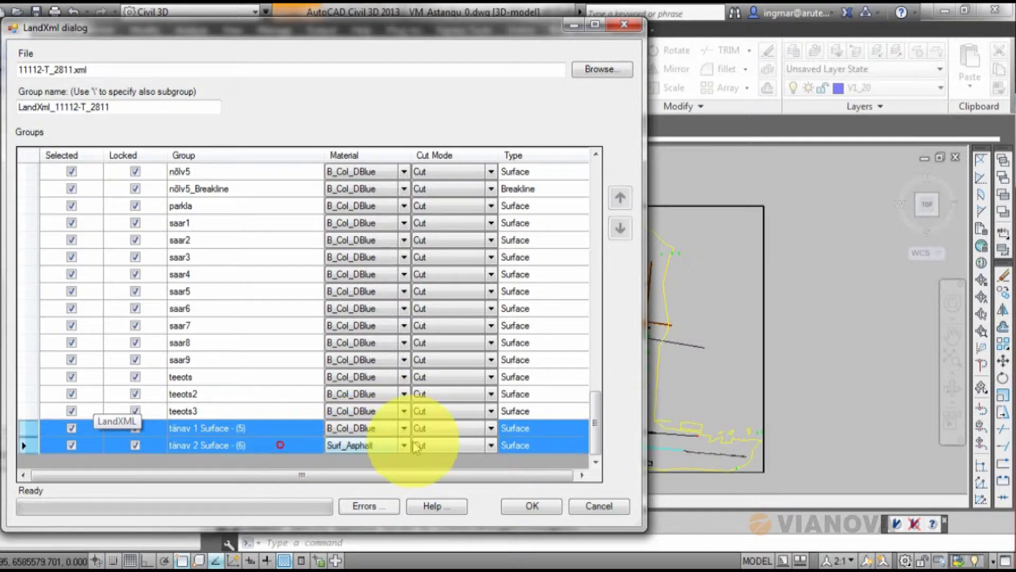
{"action": "right_click", "coordinate": [396, 453]}
{"action": "left_click", "coordinate": [429, 480]}
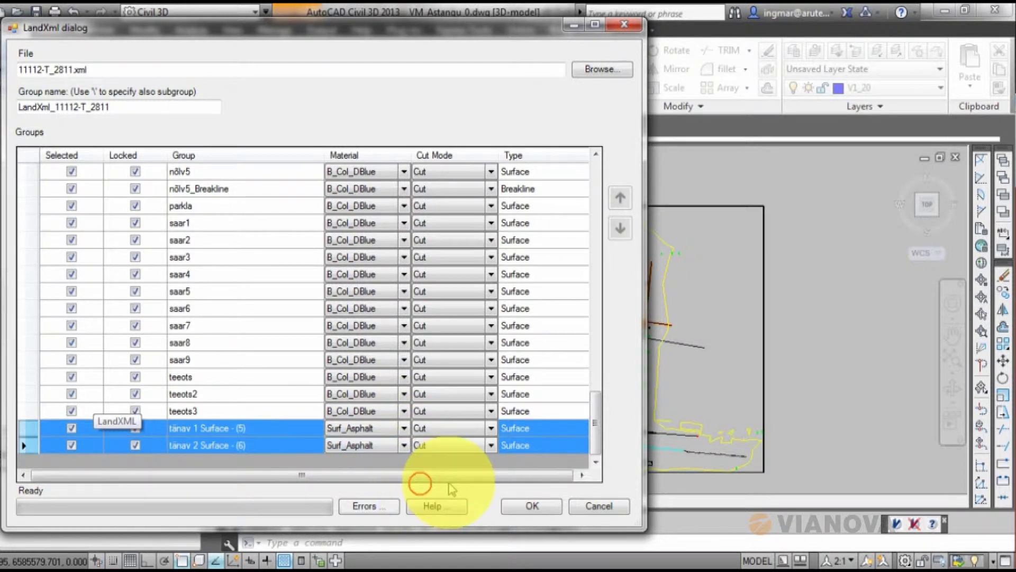
{"action": "left_click", "coordinate": [532, 506]}
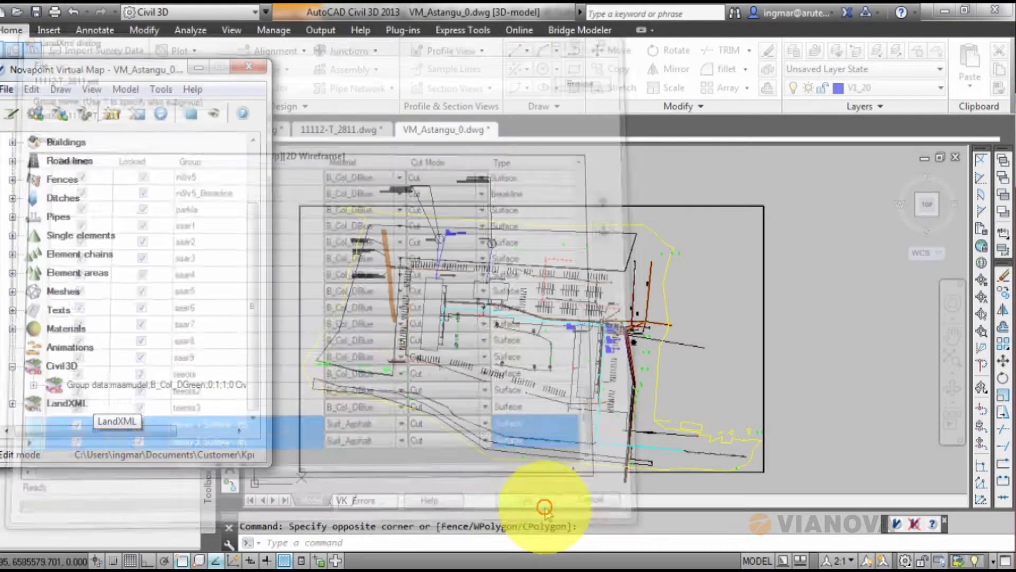
Generate the virtual model, inspect the imported design surfaces in 3D, and return to the drawing.
{"action": "left_click", "coordinate": [82, 125]}
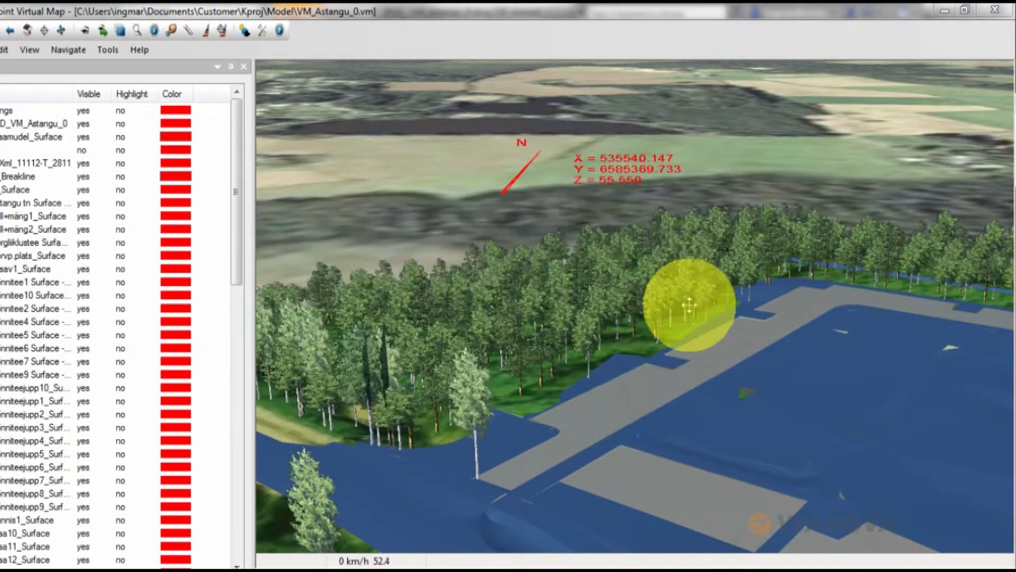
{"action": "left_click_drag", "start_coordinate": [789, 458], "coordinate": [633, 340]}
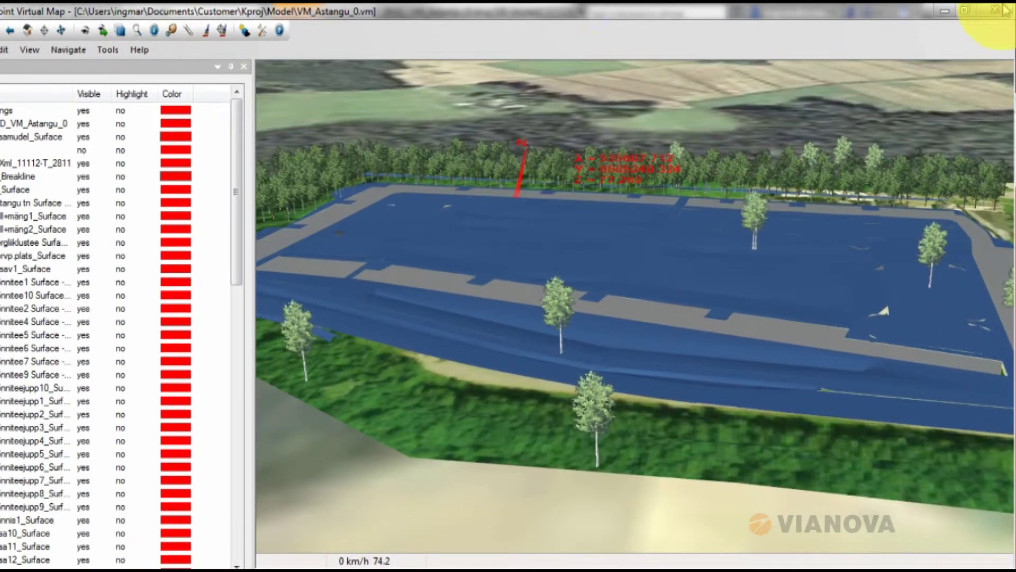
{"action": "left_click", "coordinate": [945, 11]}
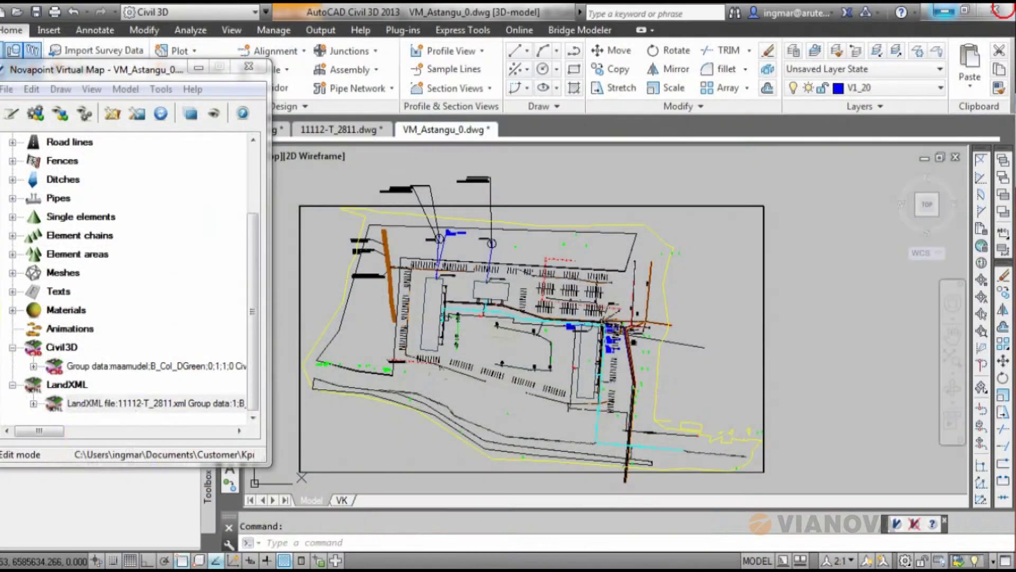
Reopen the 11112-T_2811.xml LandXML item and set the material of groups 1 through kraav1 to Surf_Grass.
{"action": "left_click", "coordinate": [154, 405]}
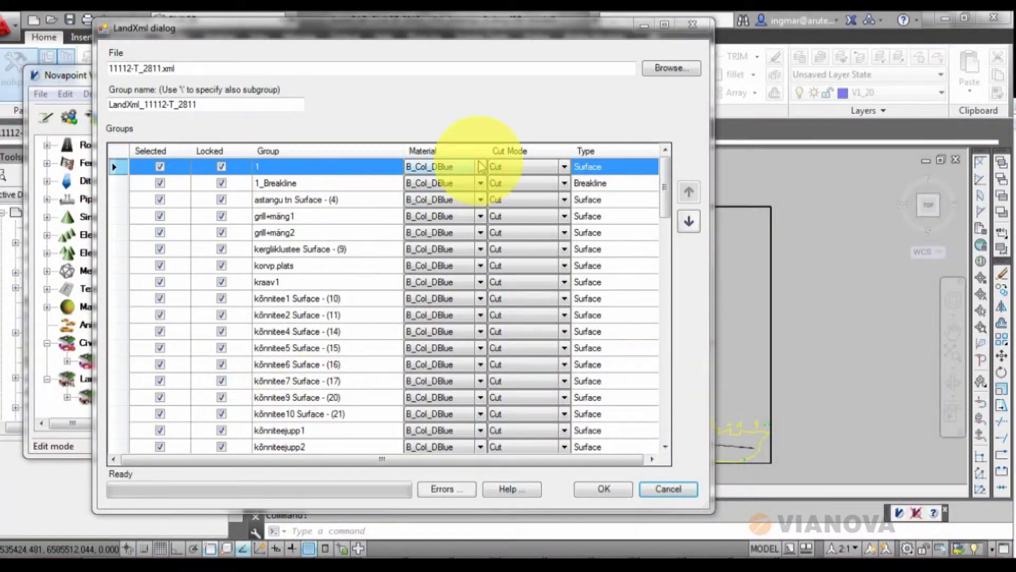
{"action": "left_click", "coordinate": [476, 166]}
{"action": "scroll", "coordinate": [443, 340], "scroll_direction": "down", "scroll_amount": 10}
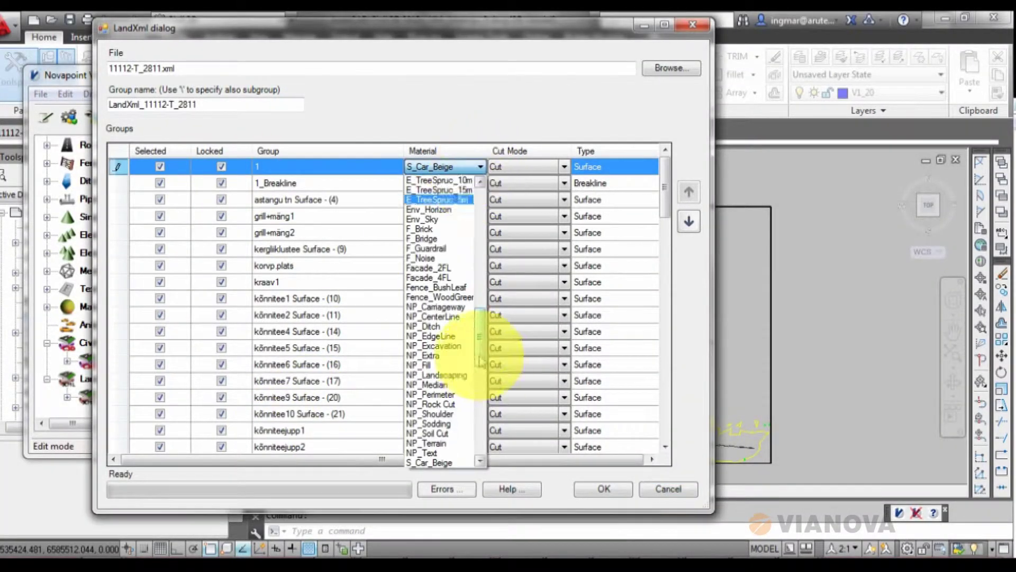
{"action": "left_click", "coordinate": [421, 318]}
{"action": "left_click", "coordinate": [311, 286], "text": "shift"}
{"action": "right_click", "coordinate": [454, 154]}
{"action": "left_click", "coordinate": [476, 175]}
Set the material of the kõnnitee and kõnniteejupp surface groups to Surf_Asphalt.
{"action": "left_click", "coordinate": [443, 298]}
{"action": "scroll", "coordinate": [459, 233], "scroll_direction": "down", "scroll_amount": 5}
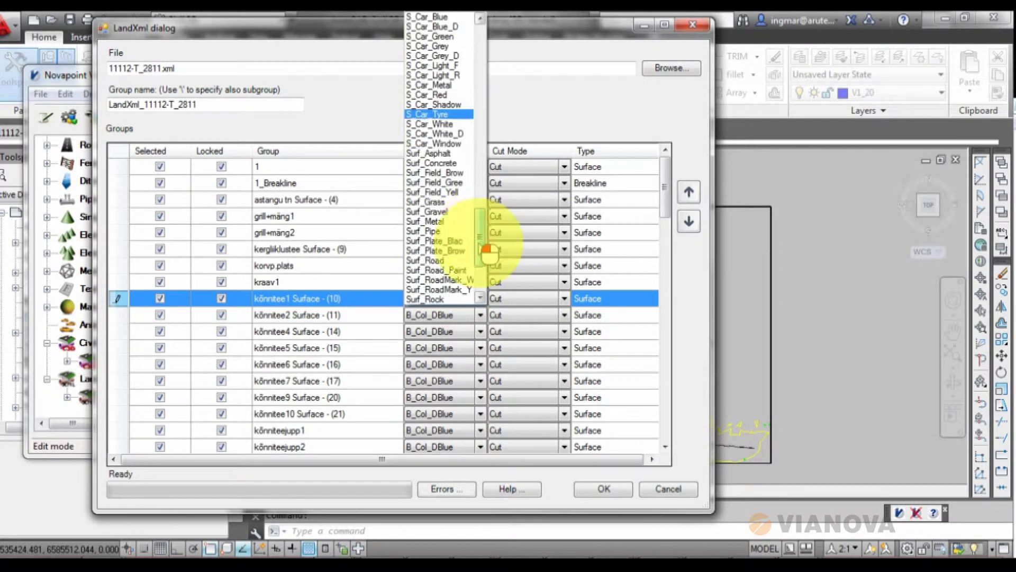
{"action": "left_click", "coordinate": [434, 212]}
{"action": "scroll", "coordinate": [338, 392], "scroll_direction": "down", "scroll_amount": 3}
{"action": "left_click_drag", "start_coordinate": [317, 395], "coordinate": [358, 447], "text": "shift"}
{"action": "scroll", "coordinate": [590, 291], "scroll_direction": "down", "scroll_amount": 2}
{"action": "scroll", "coordinate": [660, 272], "scroll_direction": "up", "scroll_amount": 5}
{"action": "right_click", "coordinate": [454, 297]}
{"action": "left_click", "coordinate": [476, 318]}
Set the parkla surface's material to Surf_Asphalt, accept the LandXML settings, and regenerate the model.
{"action": "left_click_drag", "start_coordinate": [666, 180], "coordinate": [675, 392]}
{"action": "left_click", "coordinate": [442, 347]}
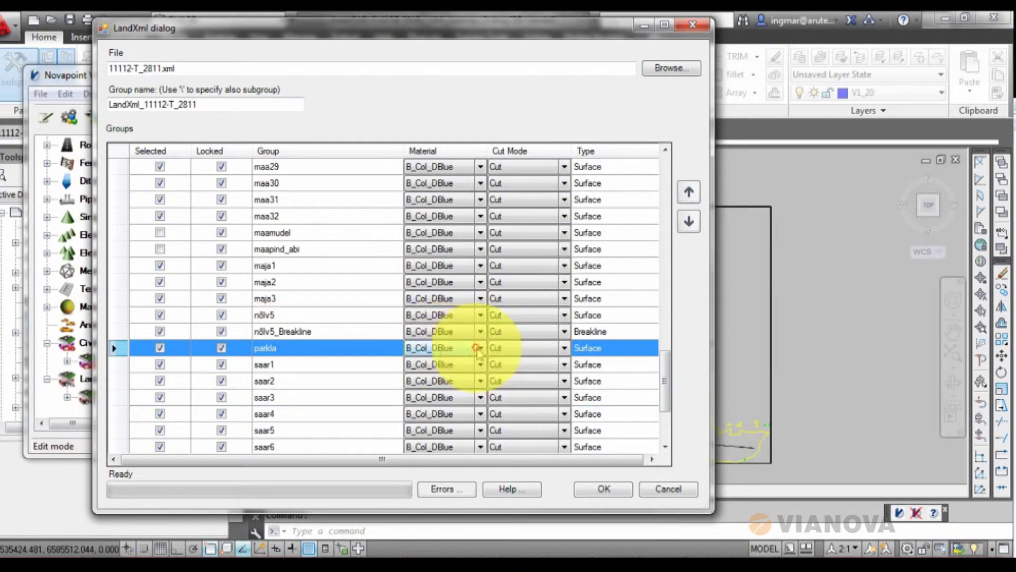
{"action": "left_click", "coordinate": [443, 347]}
{"action": "scroll", "coordinate": [444, 296], "scroll_direction": "down", "scroll_amount": 5}
{"action": "left_click", "coordinate": [445, 296]}
{"action": "left_click", "coordinate": [596, 489]}
{"action": "left_click", "coordinate": [120, 119]}
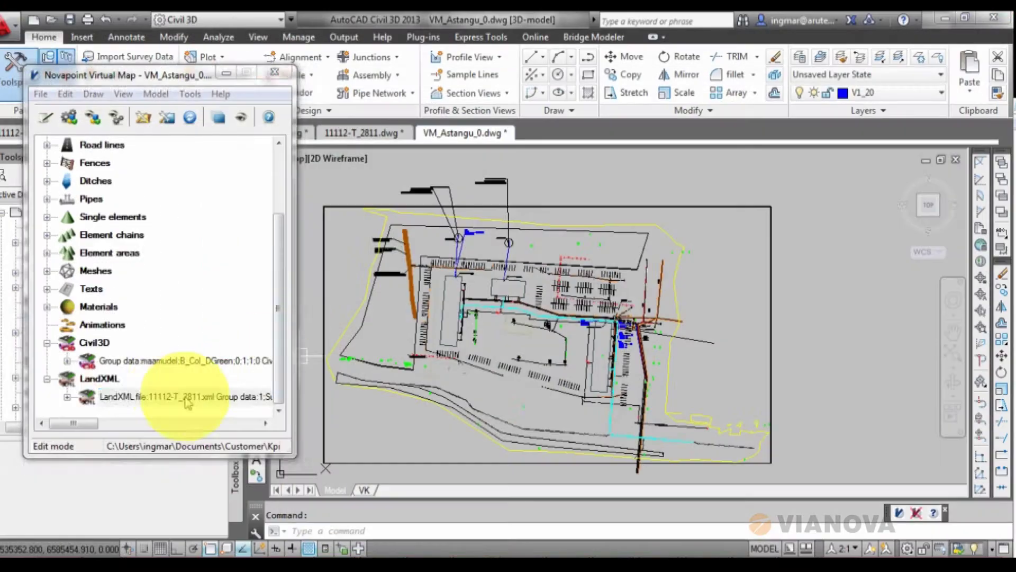
Reopen the LandXML item and apply Surf_Grass to the remaining ground groups through nõlv5_Breakline and to saar1–saar9, leaving out parkla.
{"action": "double_click", "coordinate": [188, 397]}
{"action": "scroll", "coordinate": [638, 281], "scroll_direction": "down", "scroll_amount": 2}
{"action": "scroll", "coordinate": [638, 280], "scroll_direction": "down", "scroll_amount": 3}
{"action": "left_click", "coordinate": [340, 302]}
{"action": "scroll", "coordinate": [681, 420], "scroll_direction": "down", "scroll_amount": 12}
{"action": "left_click", "coordinate": [366, 418], "text": "shift"}
{"action": "left_click_drag", "start_coordinate": [696, 430], "coordinate": [697, 440]}
{"action": "left_click", "coordinate": [311, 402], "text": "ctrl"}
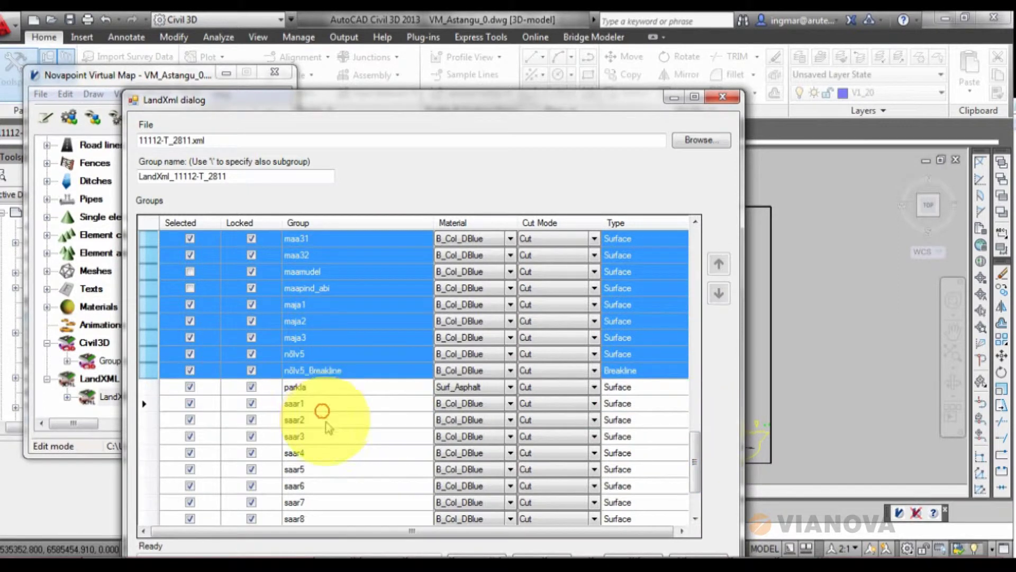
{"action": "left_click", "coordinate": [323, 418], "text": "ctrl"}
{"action": "scroll", "coordinate": [325, 422], "scroll_direction": "down", "scroll_amount": 2}
{"action": "left_click_drag", "start_coordinate": [318, 451], "coordinate": [313, 405], "text": "ctrl"}
{"action": "left_click", "coordinate": [312, 411], "text": "ctrl+shift"}
{"action": "scroll", "coordinate": [408, 394], "scroll_direction": "up", "scroll_amount": 10}
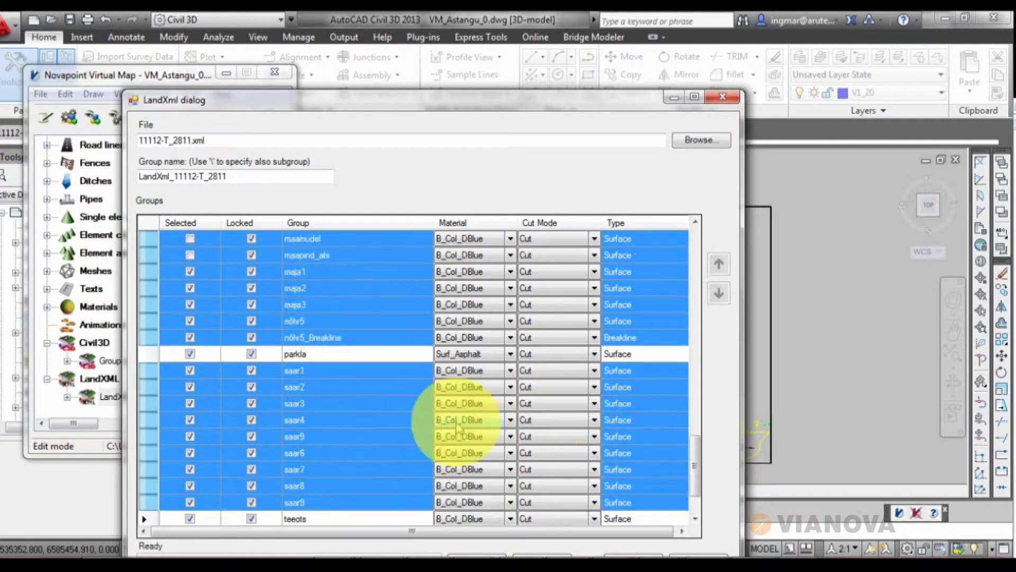
{"action": "scroll", "coordinate": [414, 344], "scroll_direction": "up", "scroll_amount": 4}
{"action": "right_click", "coordinate": [451, 319]}
{"action": "mouse_move", "coordinate": [695, 308]}
{"action": "left_mouse_down"}
{"action": "mouse_move", "coordinate": [699, 484]}
{"action": "mouse_move", "coordinate": [695, 227]}
{"action": "left_mouse_up"}
{"action": "left_click", "coordinate": [317, 424]}
{"action": "left_click", "coordinate": [442, 490], "text": "shift"}
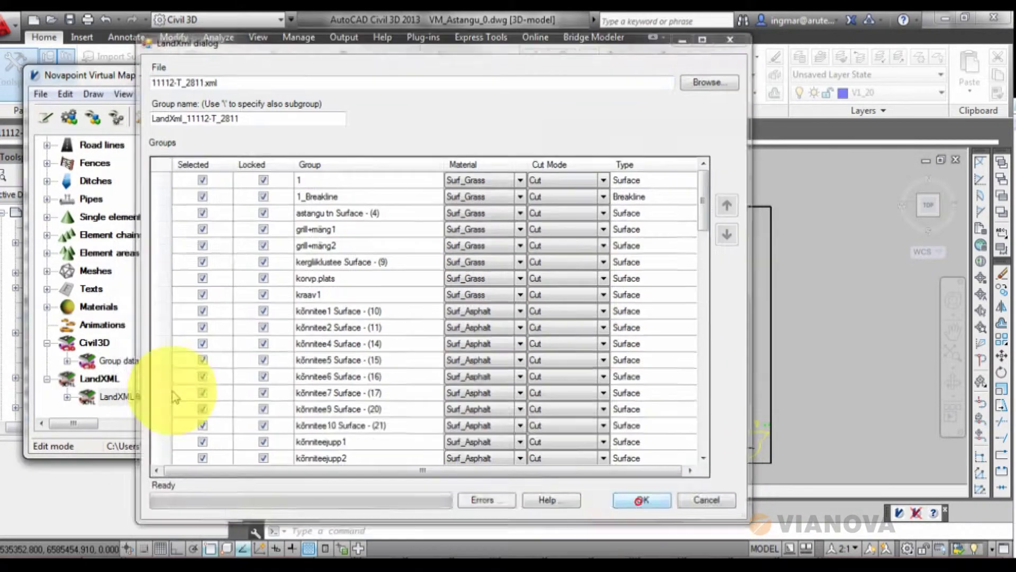
Generate the virtual model again and inspect the asphalt and grass surfaces in 3D.
{"action": "key", "text": "Return"}
{"action": "left_click", "coordinate": [162, 144]}
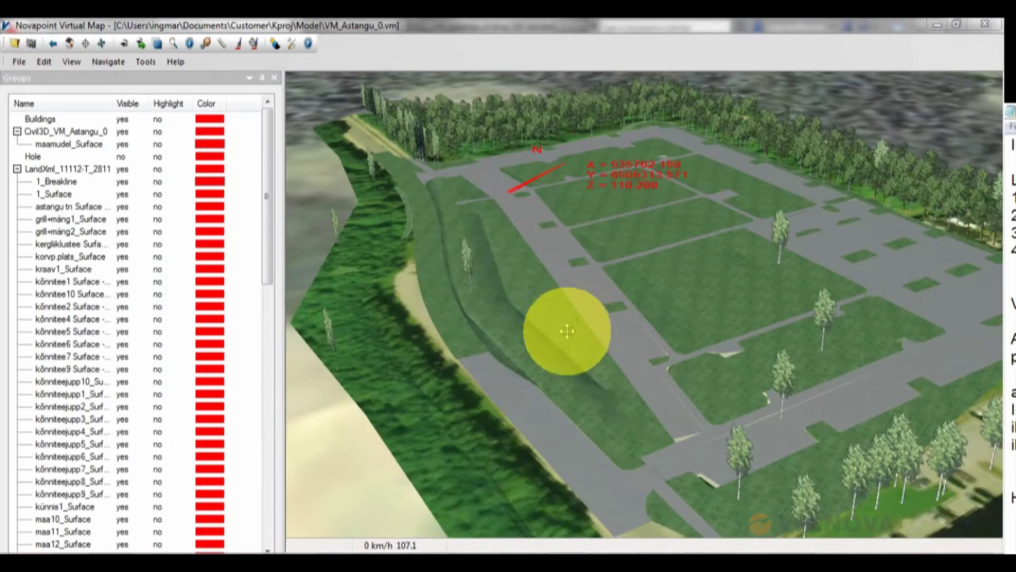
{"action": "left_click_drag", "start_coordinate": [563, 329], "coordinate": [627, 310]}
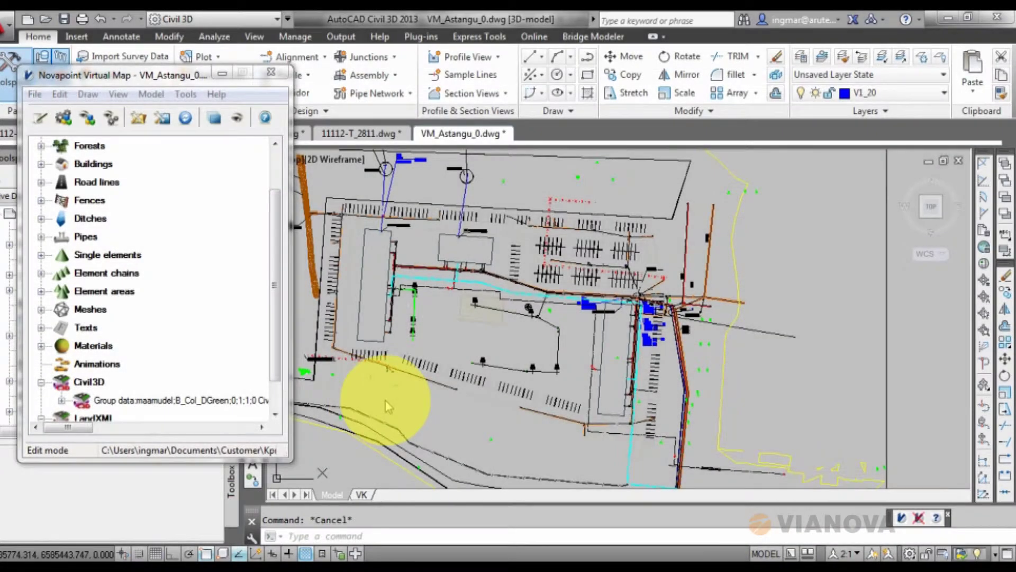
Locate the building outlines in the site plan and insert a new item in the Buildings category.
{"action": "middle_click_drag", "start_coordinate": [456, 315], "coordinate": [450, 348]}
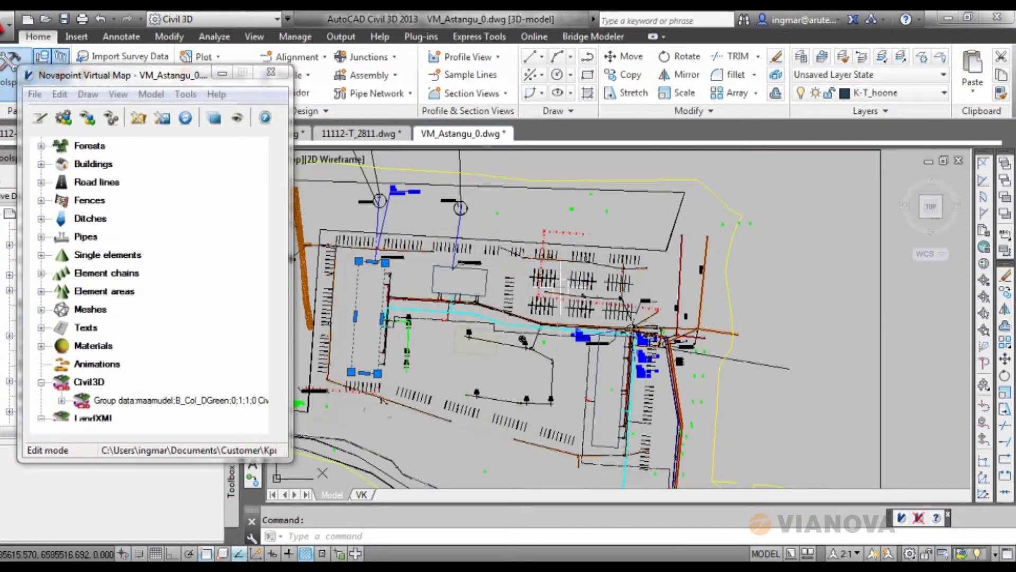
{"action": "scroll", "coordinate": [562, 284], "scroll_direction": "up", "scroll_amount": 6}
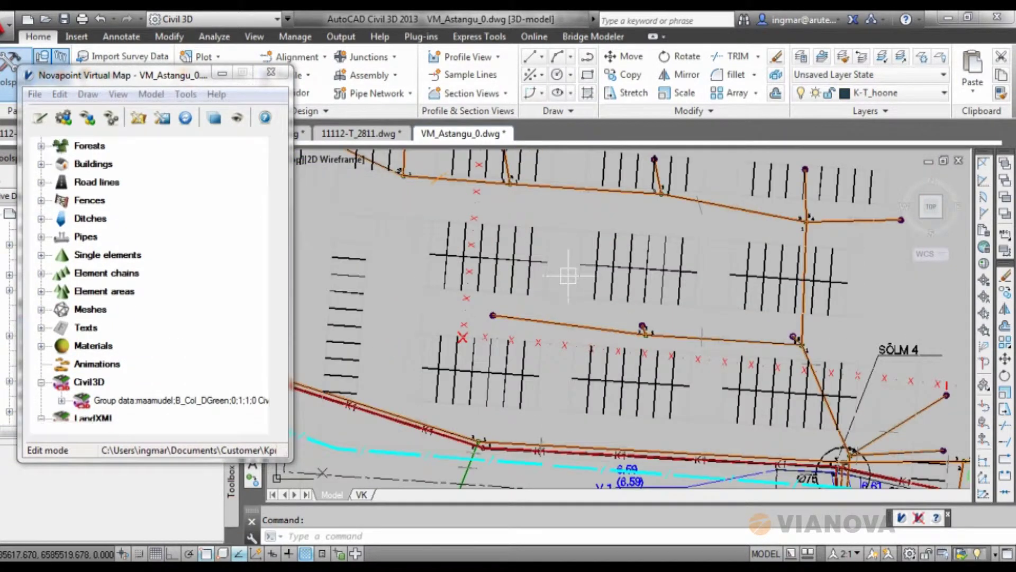
{"action": "left_click", "coordinate": [41, 382]}
{"action": "left_click", "coordinate": [41, 399]}
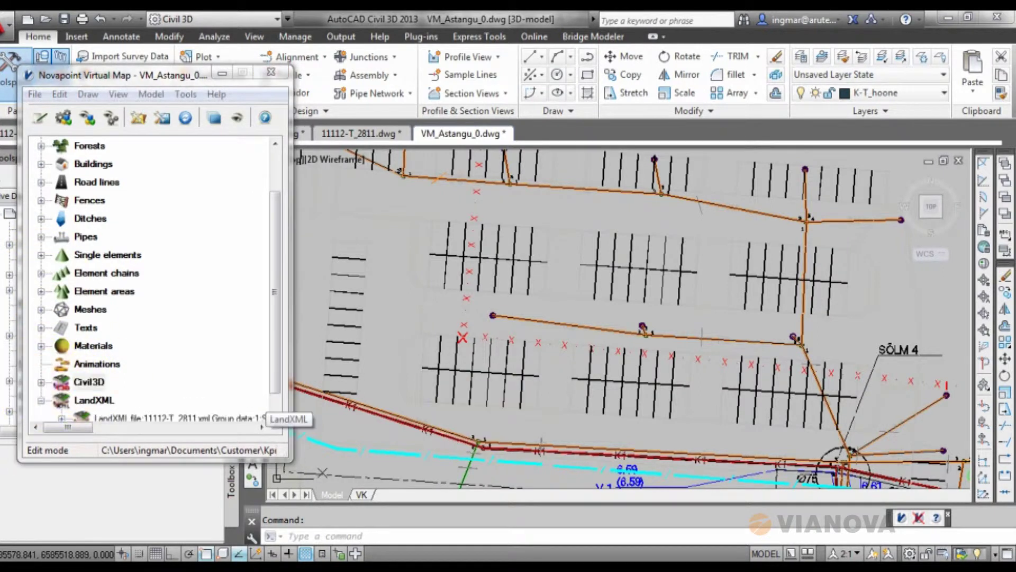
{"action": "scroll", "coordinate": [616, 362], "scroll_direction": "down", "scroll_amount": 3}
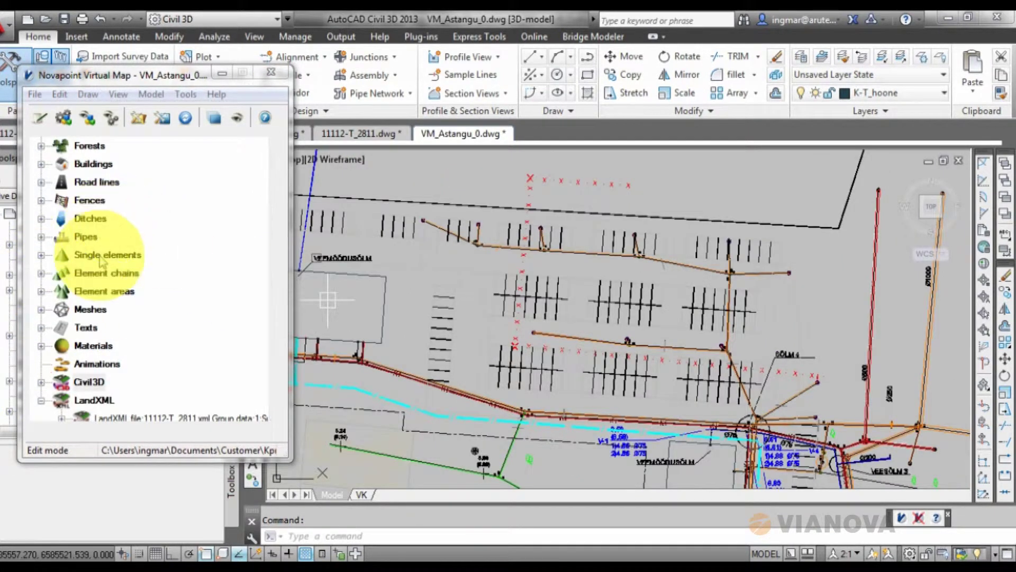
{"action": "double_click", "coordinate": [81, 165]}
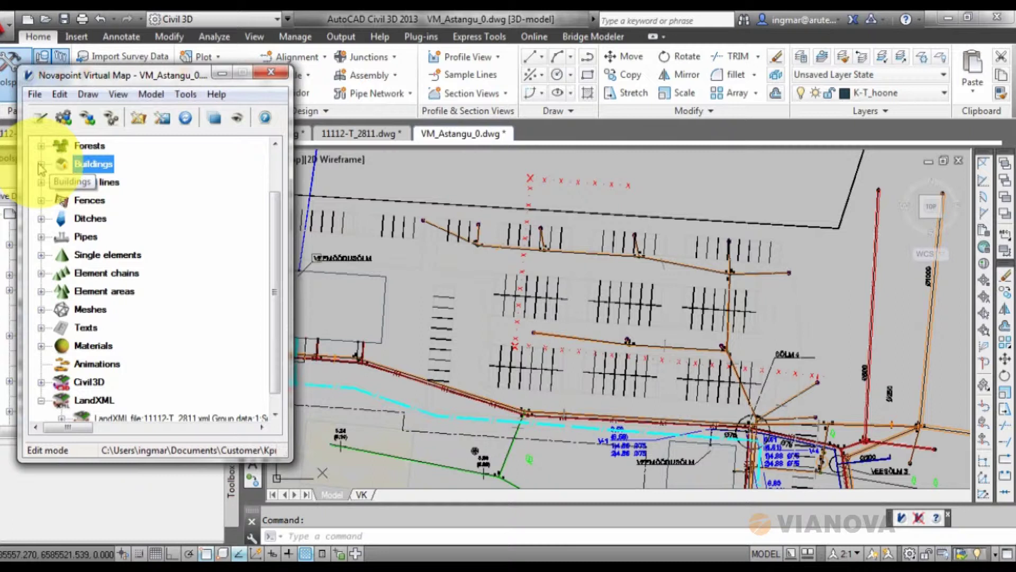
{"action": "left_click", "coordinate": [41, 164]}
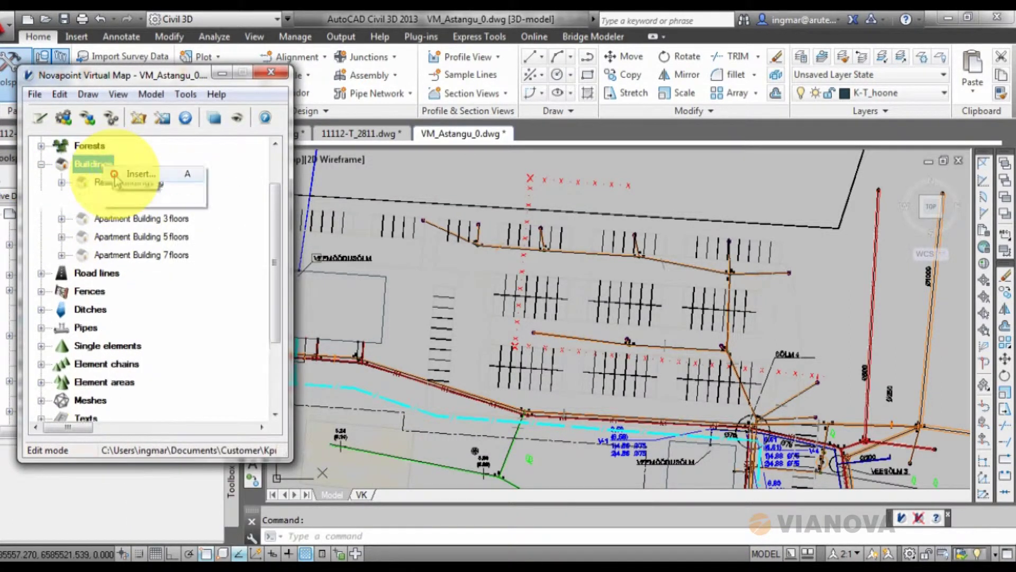
{"action": "left_click", "coordinate": [138, 174]}
Set the new building item's layer to K-T_hoone by picking a building outline in the drawing.
{"action": "double_click", "coordinate": [270, 122]}
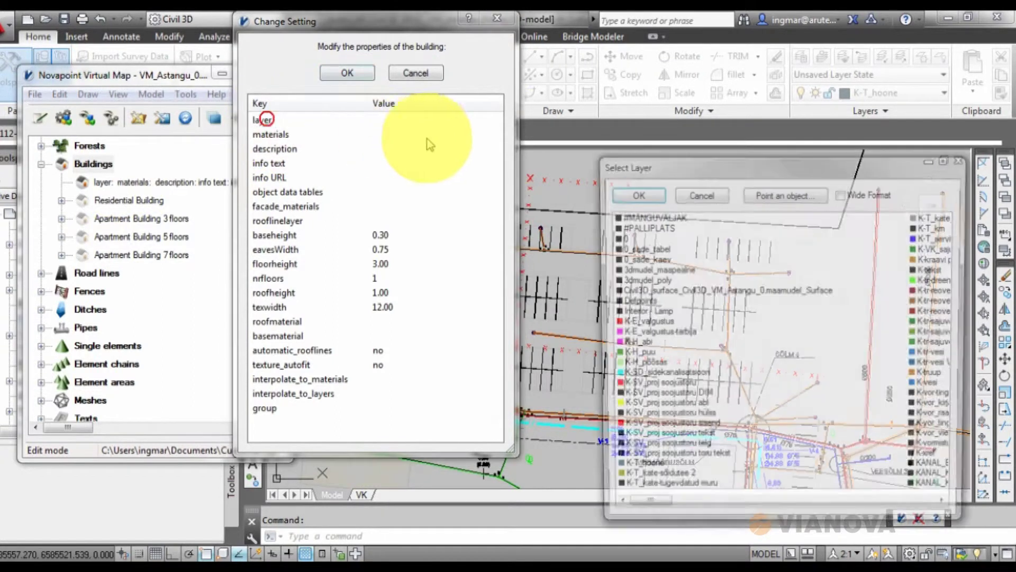
{"action": "left_click", "coordinate": [786, 191]}
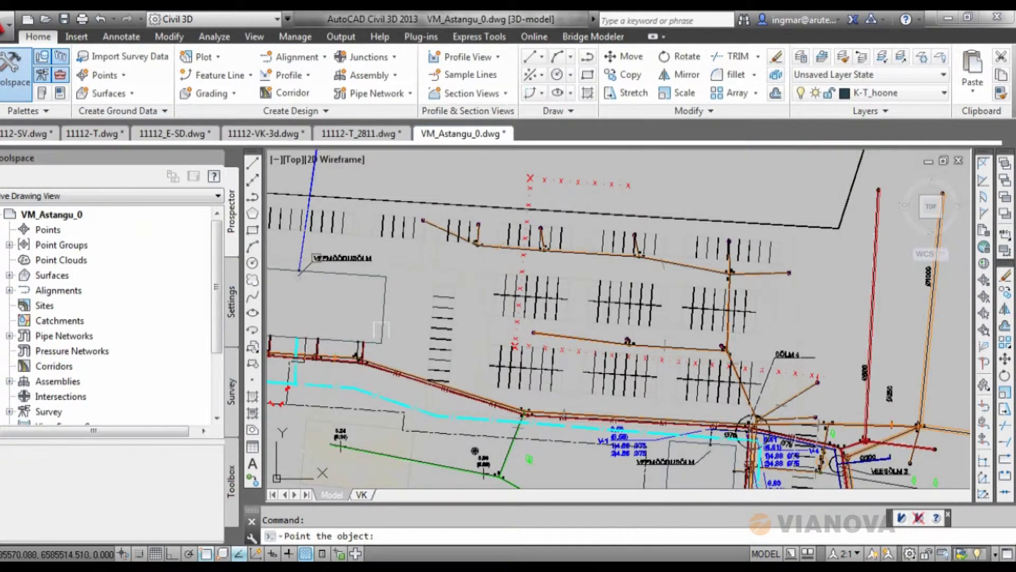
{"action": "left_click", "coordinate": [381, 329]}
{"action": "left_click", "coordinate": [648, 189]}
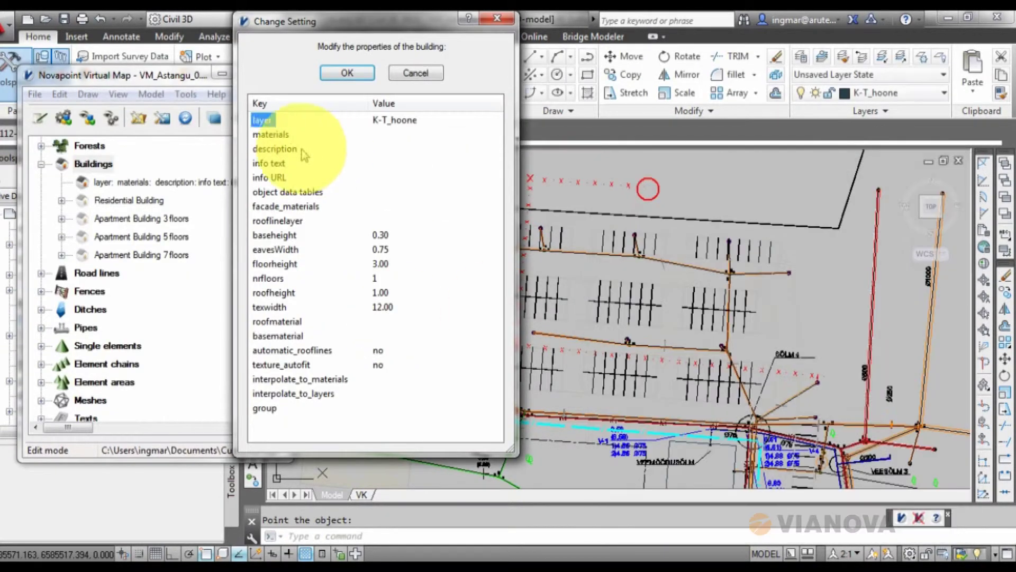
Set the new building item's material and roof material to B_Col_DYel and its number of floors to 10.
{"action": "double_click", "coordinate": [277, 135]}
{"action": "left_click", "coordinate": [353, 177]}
{"action": "left_click", "coordinate": [372, 209]}
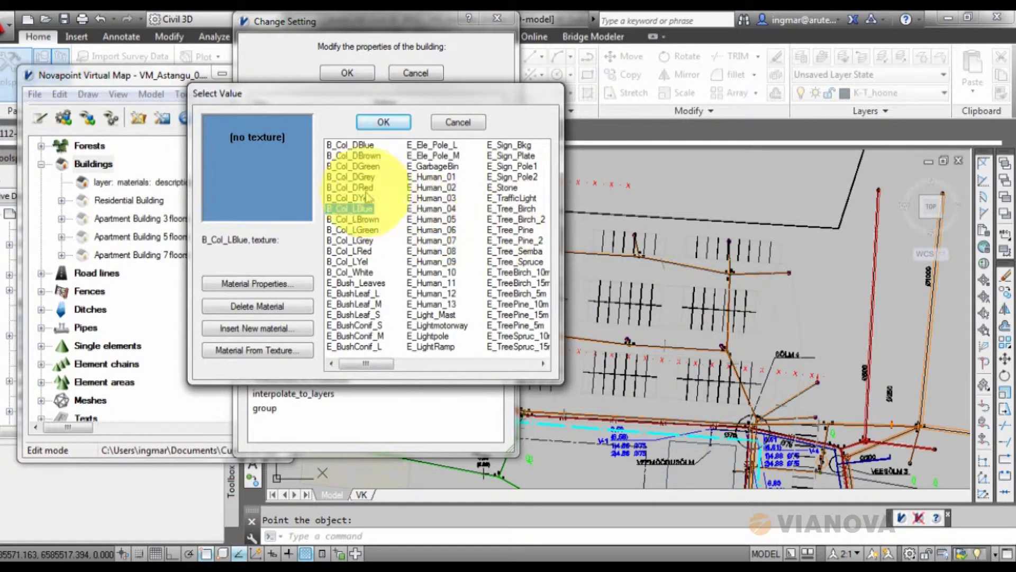
{"action": "left_click", "coordinate": [353, 166]}
{"action": "left_click", "coordinate": [354, 177]}
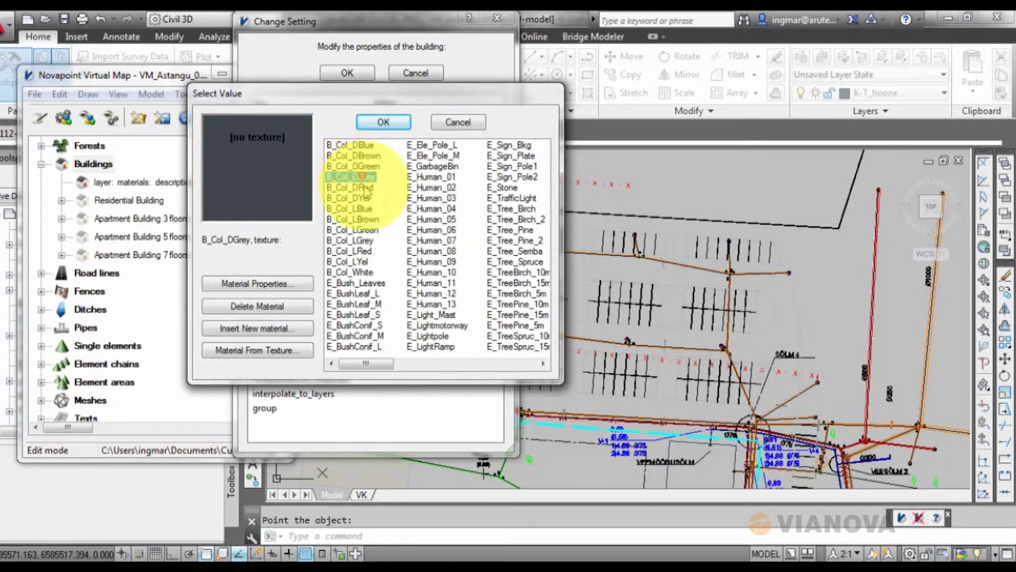
{"action": "left_click", "coordinate": [356, 187]}
{"action": "left_click", "coordinate": [360, 197]}
{"action": "left_click", "coordinate": [371, 122]}
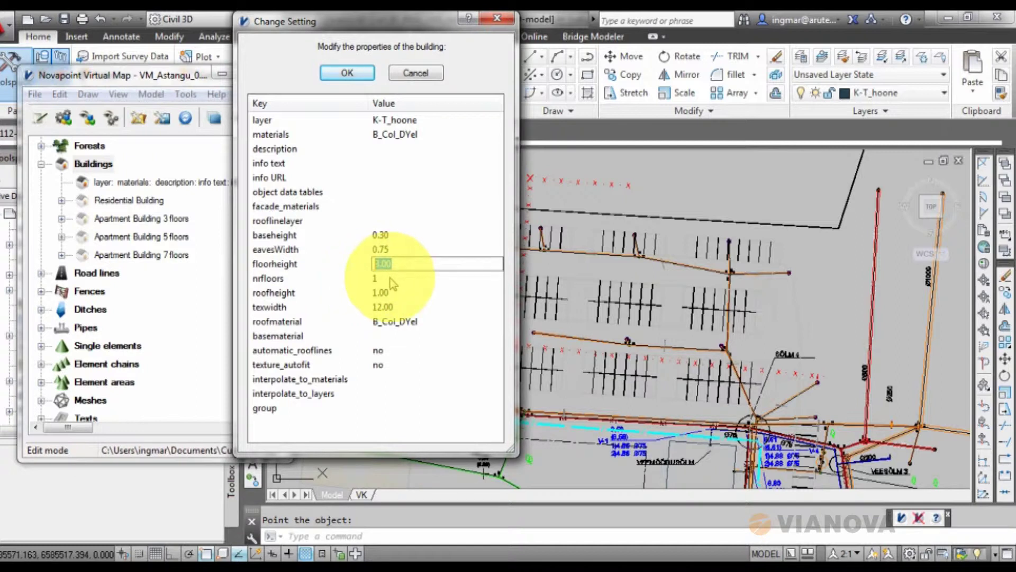
{"action": "type", "text": "10"}
{"action": "left_click", "coordinate": [347, 73]}
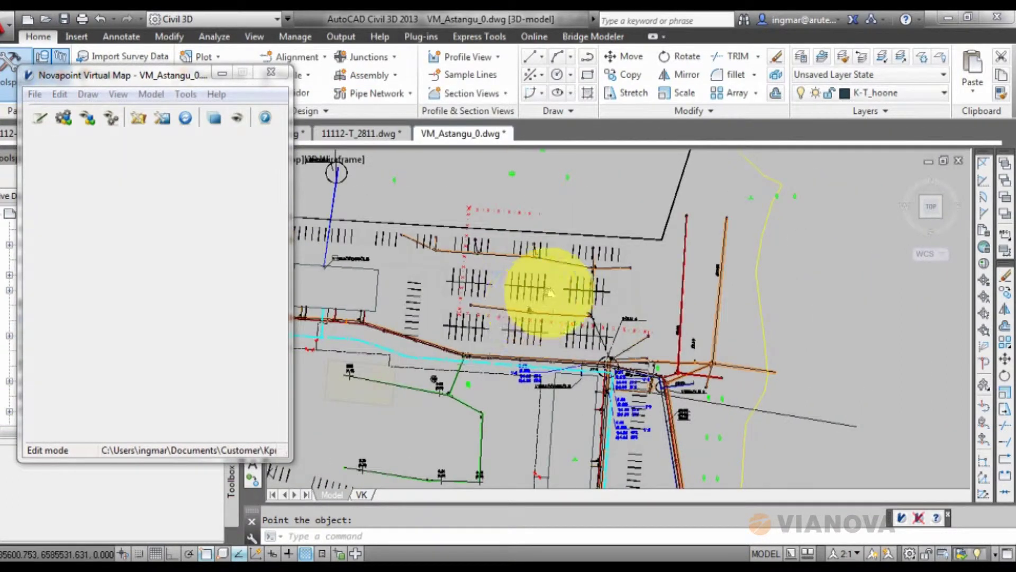
Locate the parking bay lines in the drawing and open the Road Paint 0.1m item in the Road lines category.
{"action": "scroll", "coordinate": [534, 292], "scroll_direction": "up", "scroll_amount": 2}
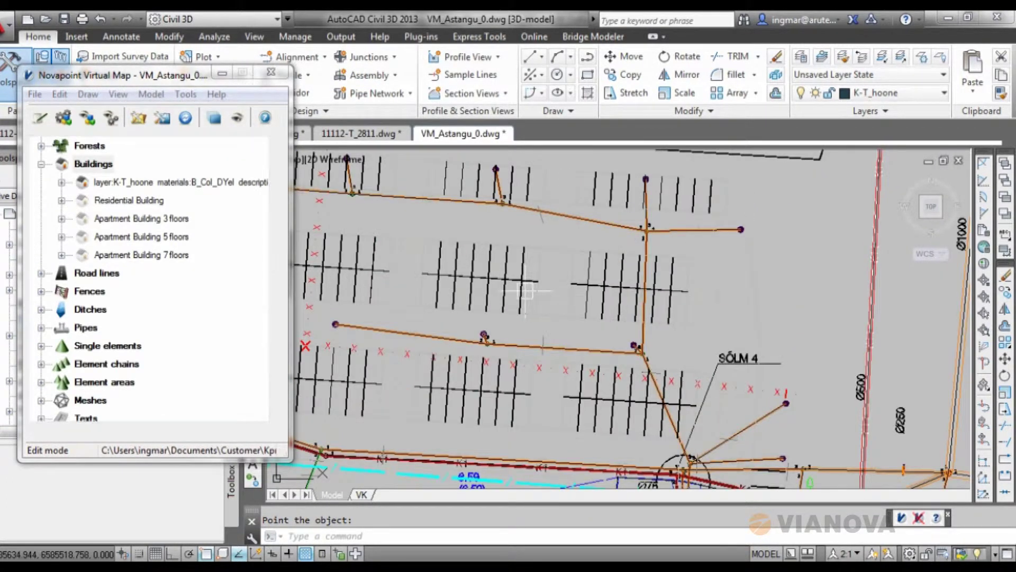
{"action": "scroll", "coordinate": [200, 215], "scroll_direction": "down", "scroll_amount": 2}
{"action": "scroll", "coordinate": [56, 159], "scroll_direction": "up", "scroll_amount": 2}
{"action": "left_click", "coordinate": [41, 164]}
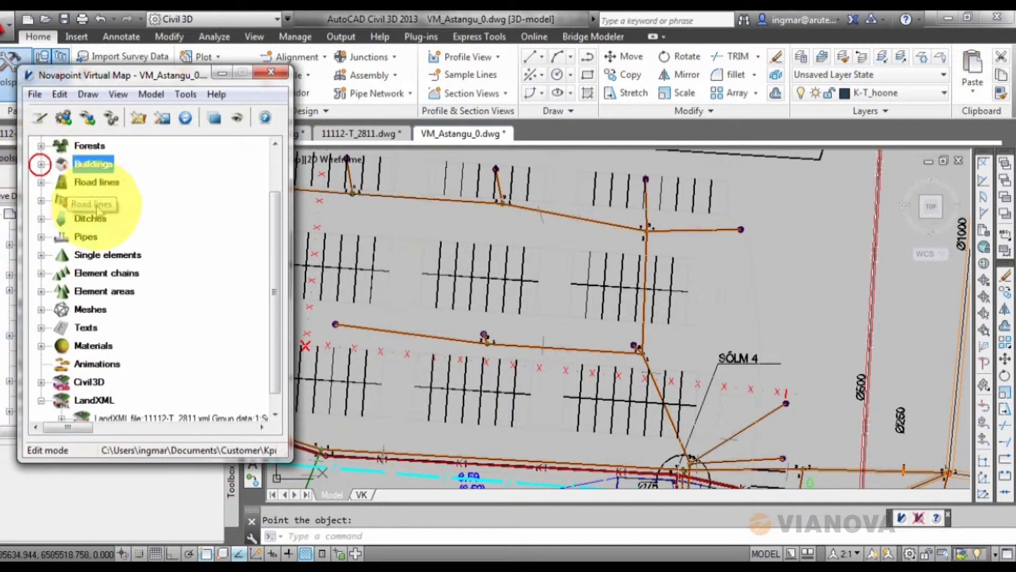
{"action": "left_click", "coordinate": [107, 296]}
{"action": "scroll", "coordinate": [109, 299], "scroll_direction": "down", "scroll_amount": 1}
{"action": "left_click", "coordinate": [41, 382]}
{"action": "scroll", "coordinate": [139, 286], "scroll_direction": "up", "scroll_amount": 1}
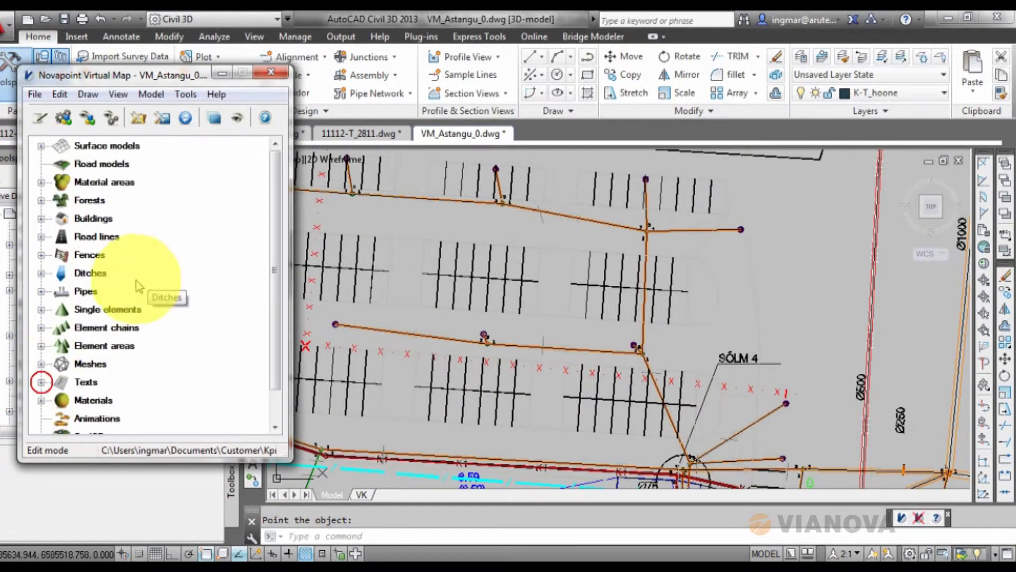
{"action": "left_click", "coordinate": [41, 236]}
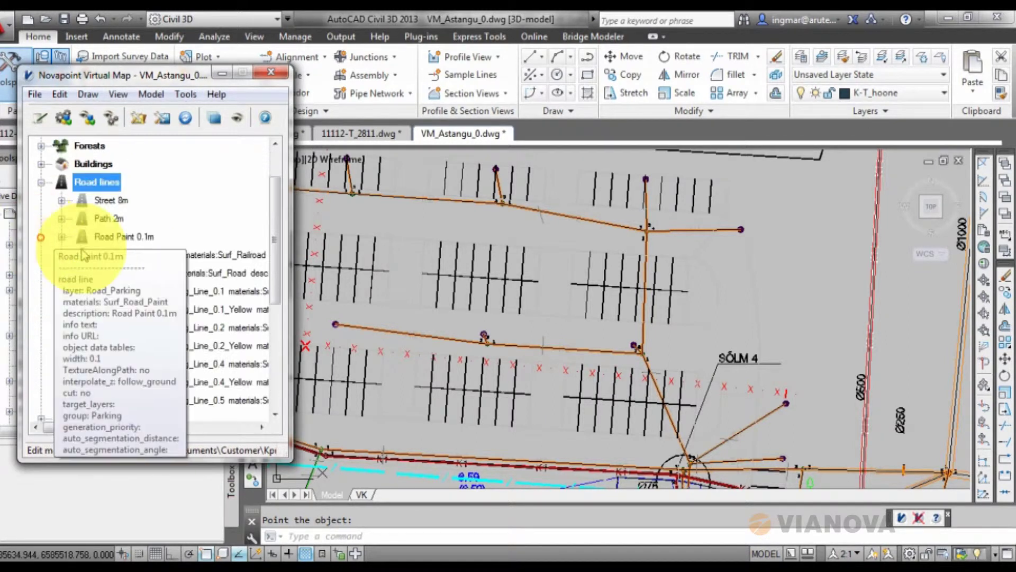
{"action": "left_click", "coordinate": [62, 237]}
{"action": "left_click", "coordinate": [105, 236]}
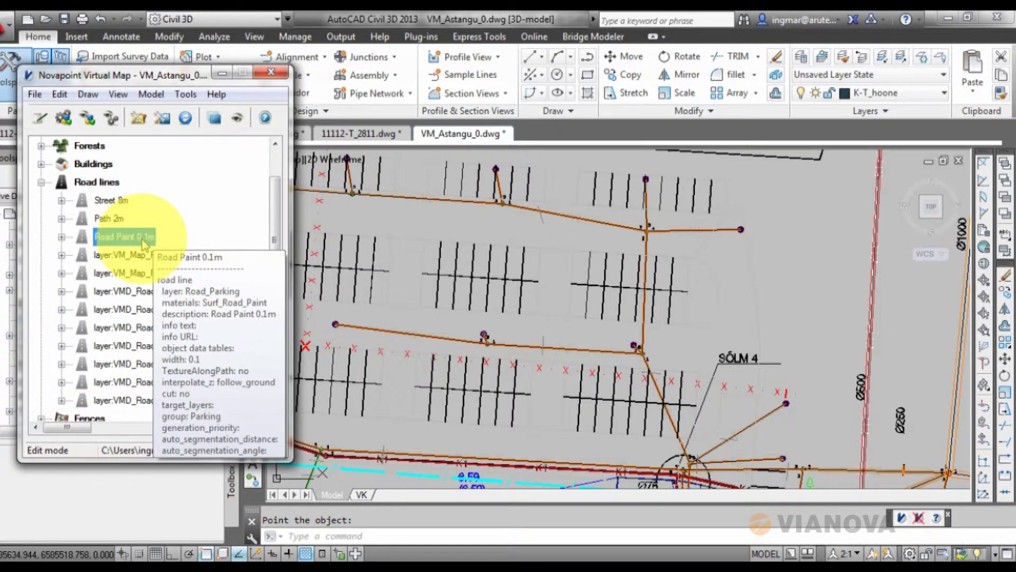
{"action": "double_click", "coordinate": [147, 240]}
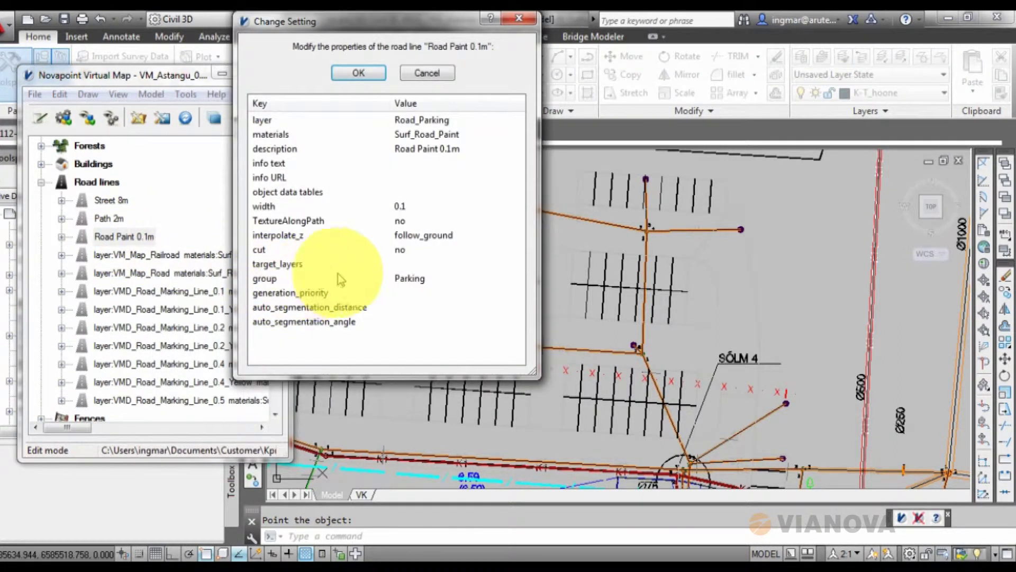
Set the Road Paint 0.1m item's layer to K-T_km by picking a parking line in the drawing.
{"action": "double_click", "coordinate": [259, 121]}
{"action": "left_click", "coordinate": [783, 192]}
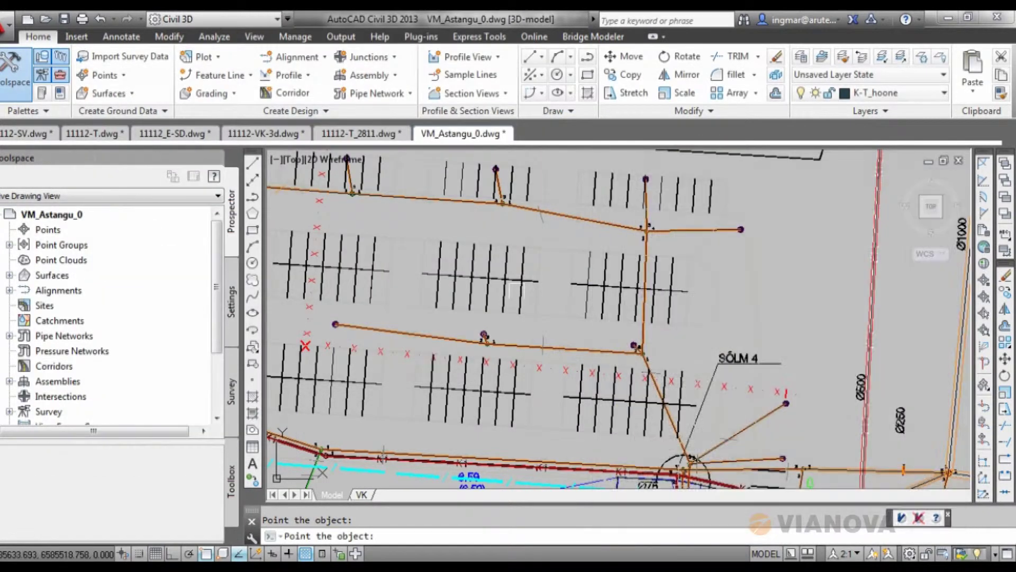
{"action": "left_click", "coordinate": [768, 195]}
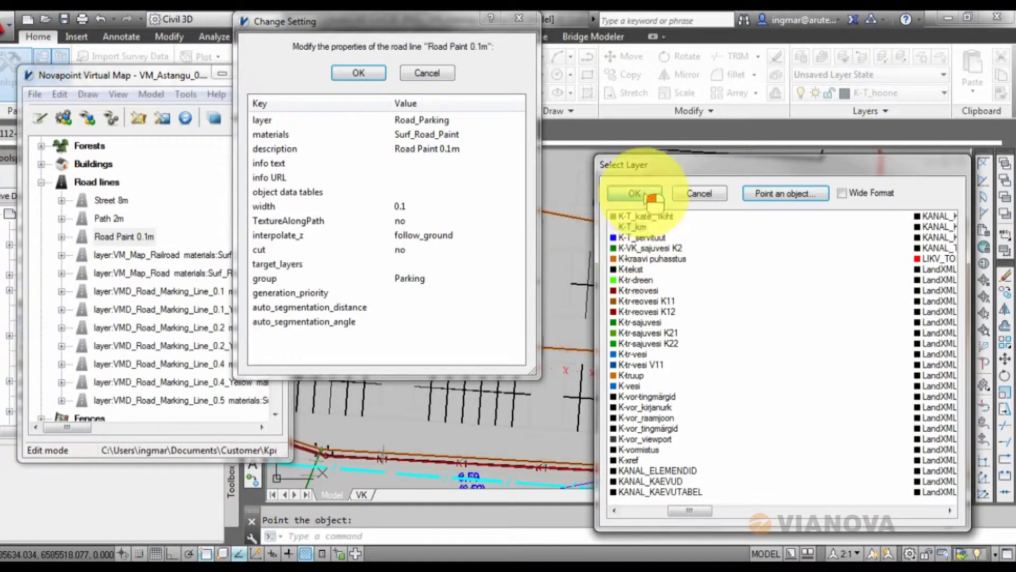
{"action": "left_click", "coordinate": [628, 193]}
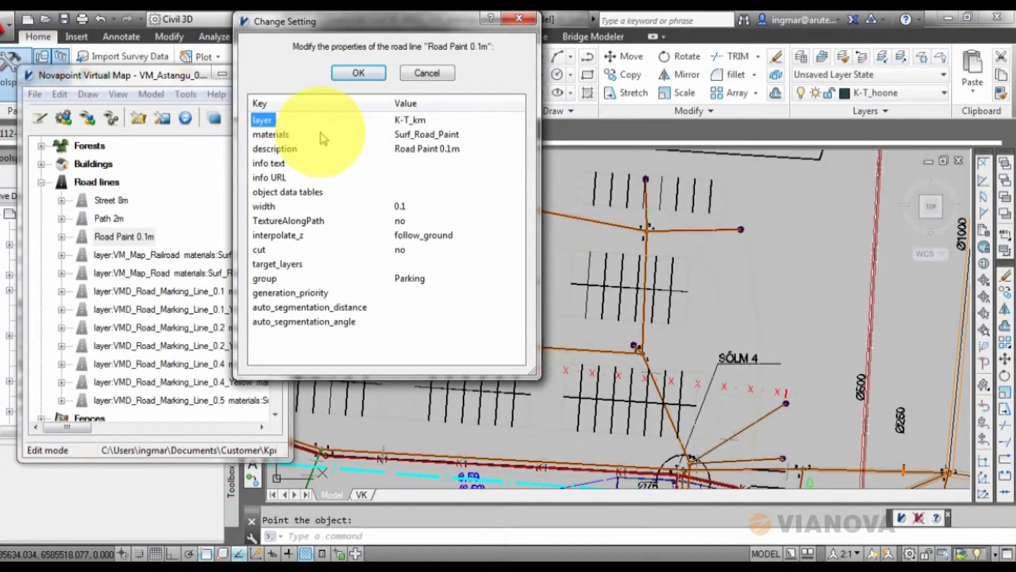
{"action": "left_click_drag", "start_coordinate": [402, 24], "coordinate": [405, 66]}
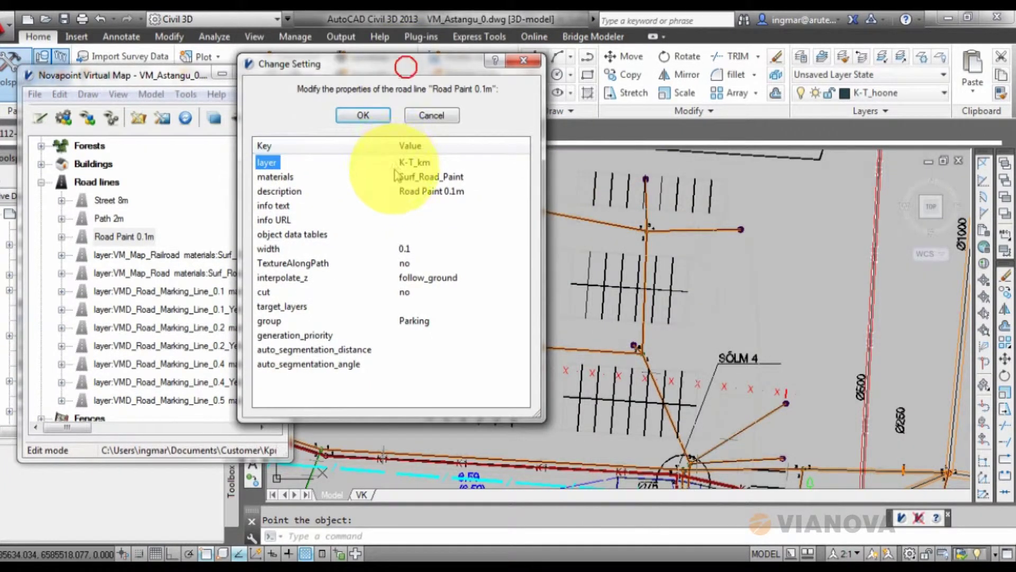
{"action": "left_click", "coordinate": [363, 116]}
Generate the virtual model and inspect the buildings and parking markings in 3D.
{"action": "left_click", "coordinate": [111, 118]}
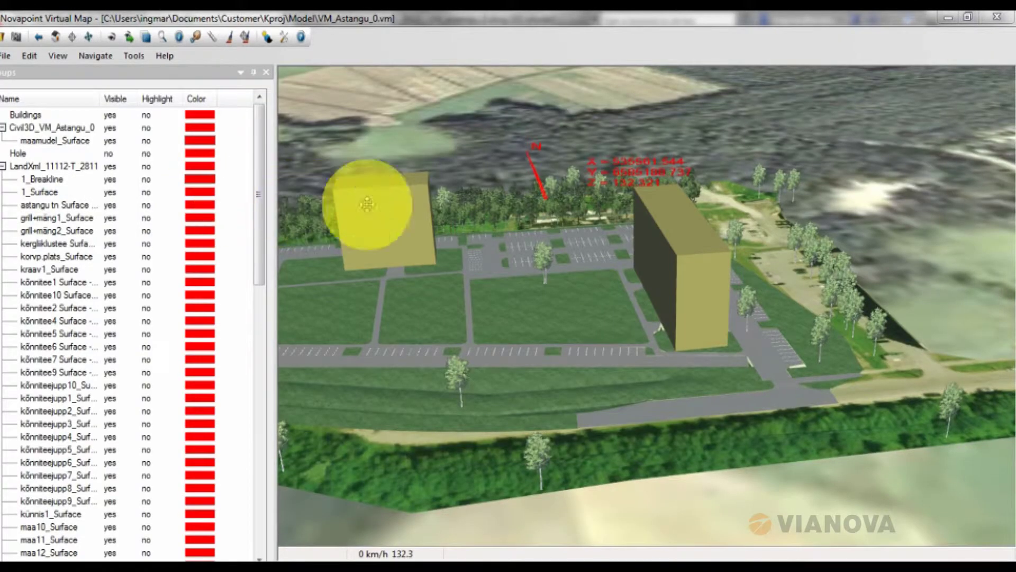
{"action": "left_click_drag", "start_coordinate": [549, 256], "coordinate": [625, 252]}
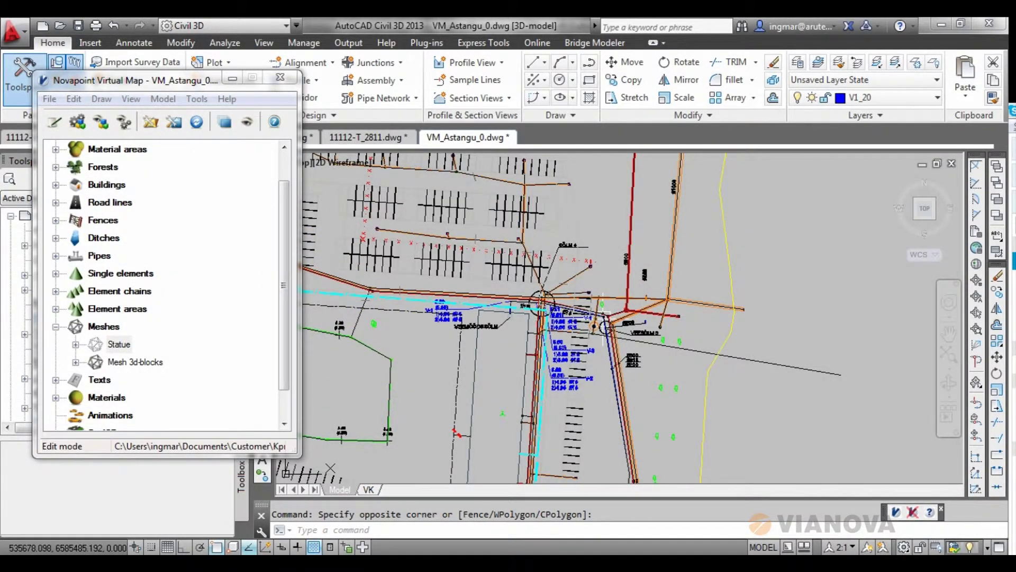
Examine the orange stormwater pipe solid near VEESÕLM 3 from the side in the Object Viewer.
{"action": "scroll", "coordinate": [601, 318], "scroll_direction": "up", "scroll_amount": 7}
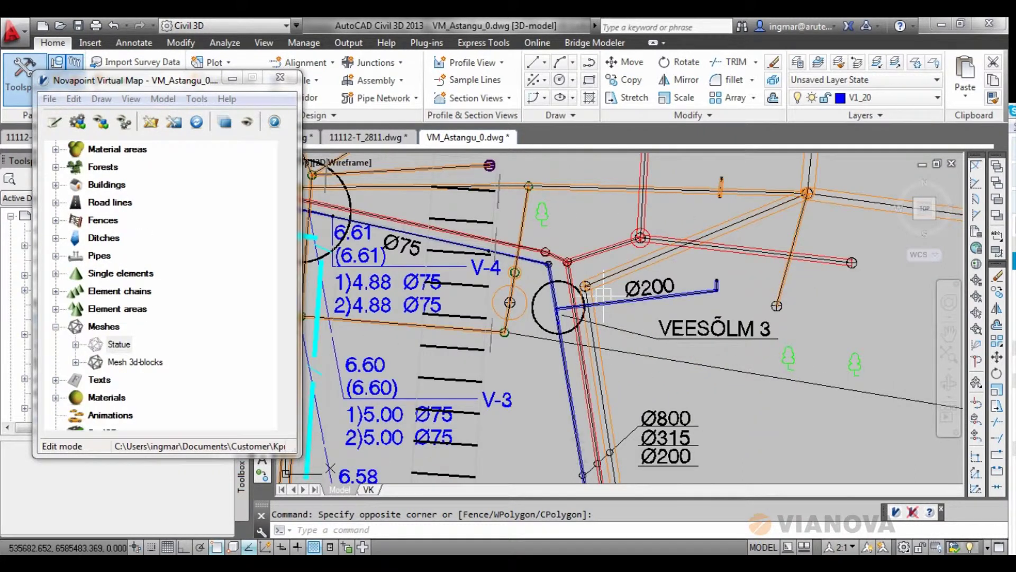
{"action": "scroll", "coordinate": [604, 293], "scroll_direction": "up", "scroll_amount": 2}
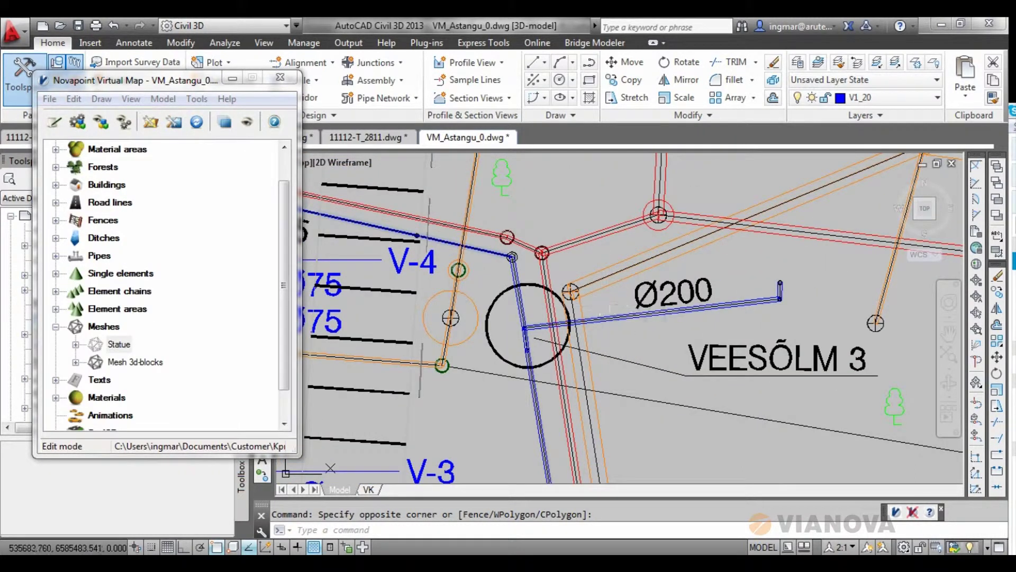
{"action": "right_click", "coordinate": [586, 308]}
{"action": "left_click", "coordinate": [628, 469]}
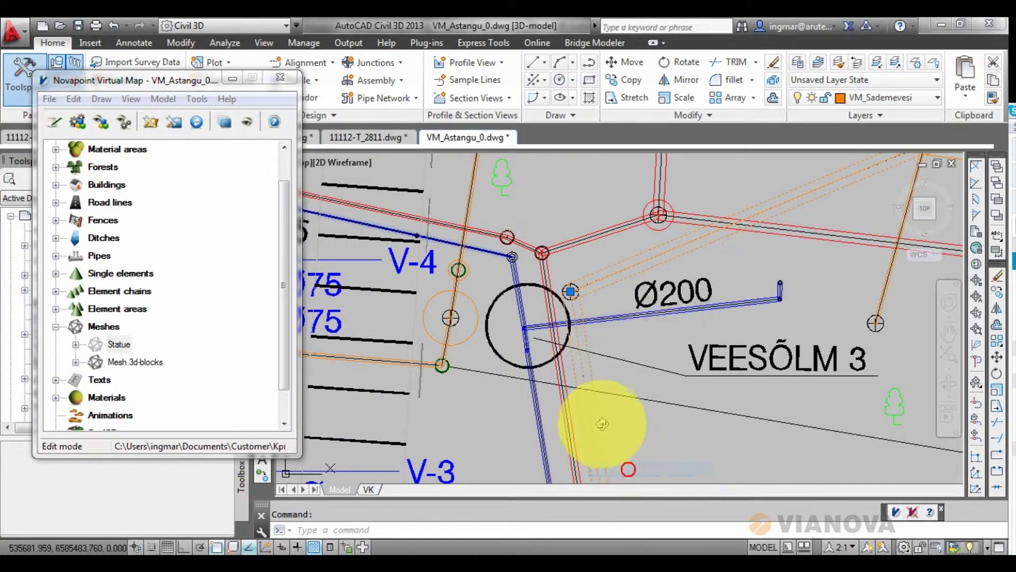
{"action": "left_click_drag", "start_coordinate": [536, 420], "coordinate": [571, 333]}
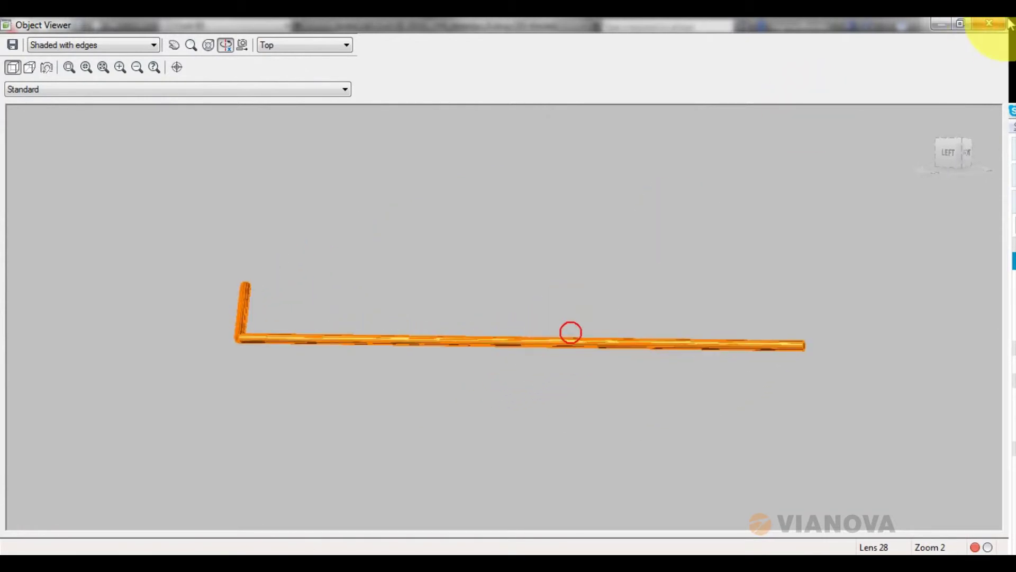
{"action": "left_click", "coordinate": [988, 25]}
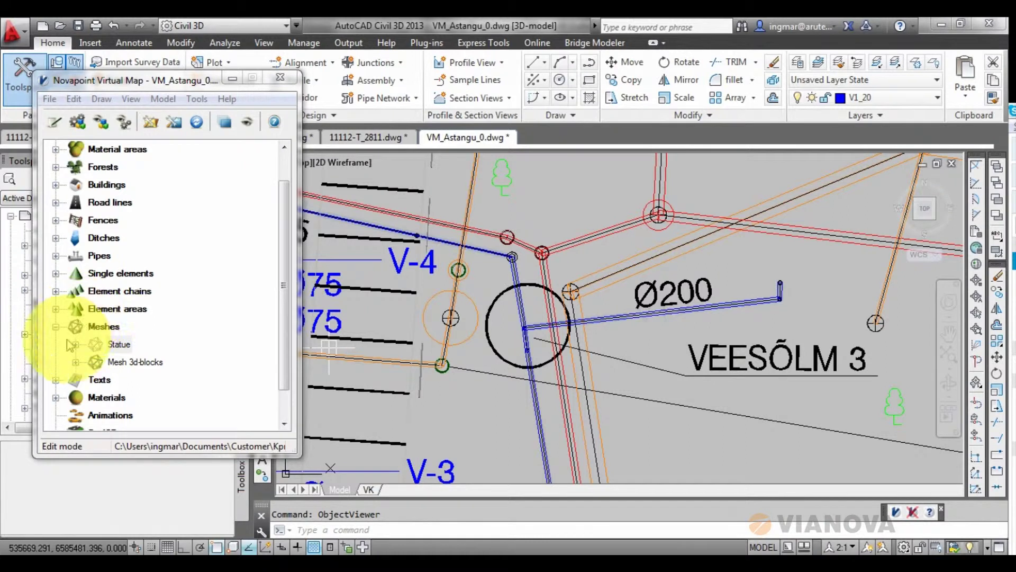
Insert a new item in the Meshes category and set its layer to VM_Sademevesi by picking a stormwater pipe.
{"action": "left_click", "coordinate": [118, 327]}
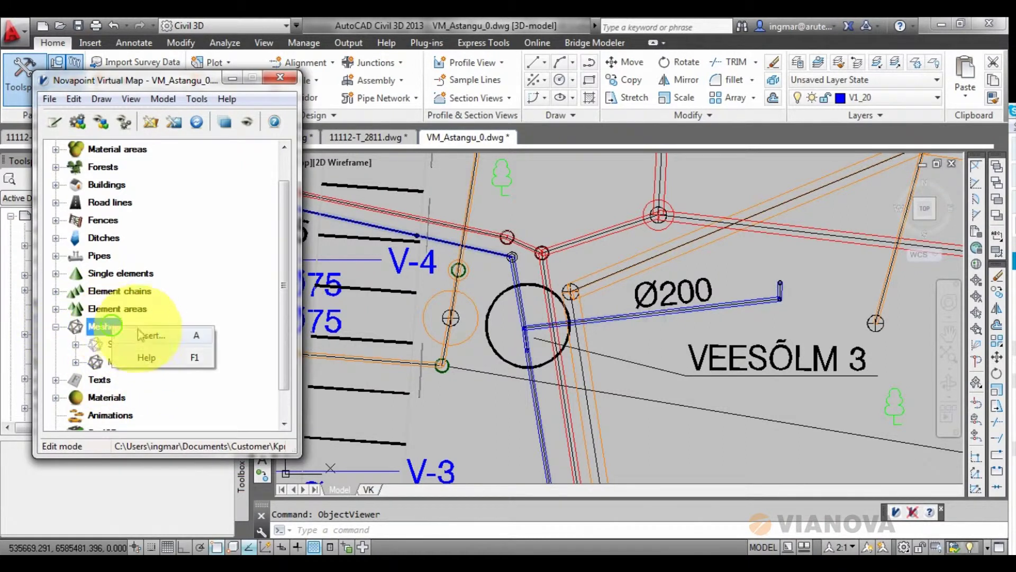
{"action": "left_click", "coordinate": [142, 336]}
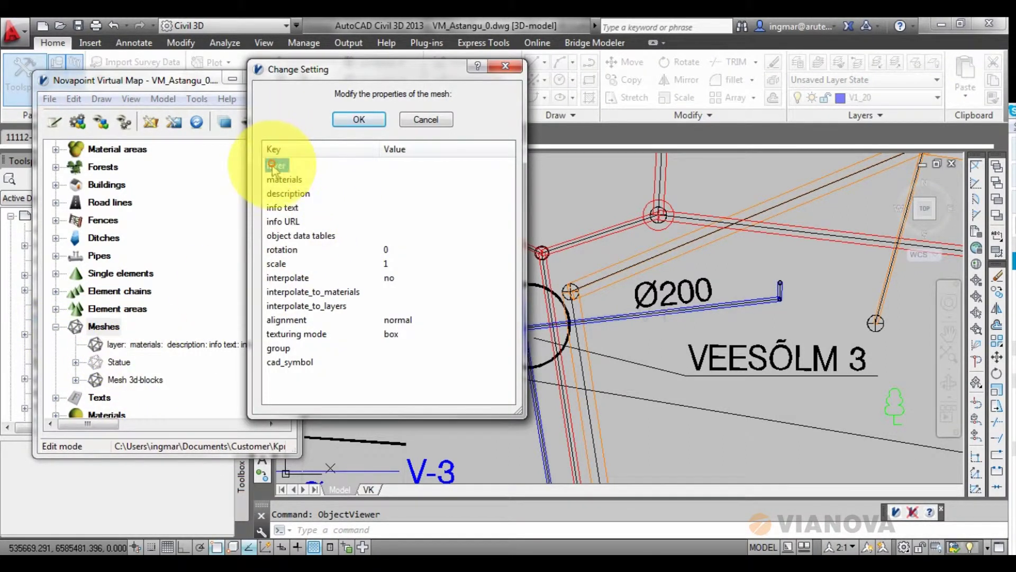
{"action": "double_click", "coordinate": [274, 166]}
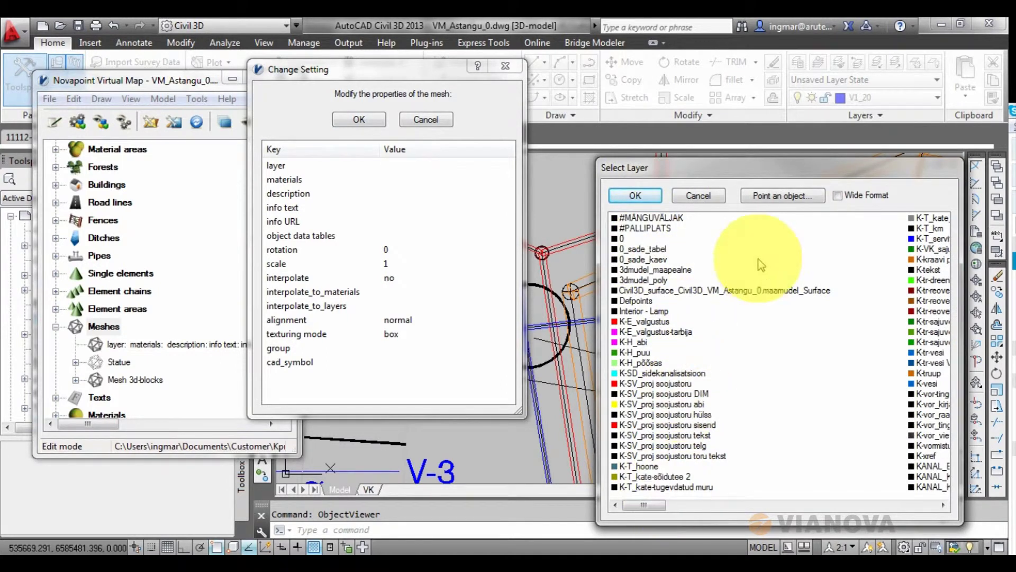
{"action": "left_click", "coordinate": [782, 195]}
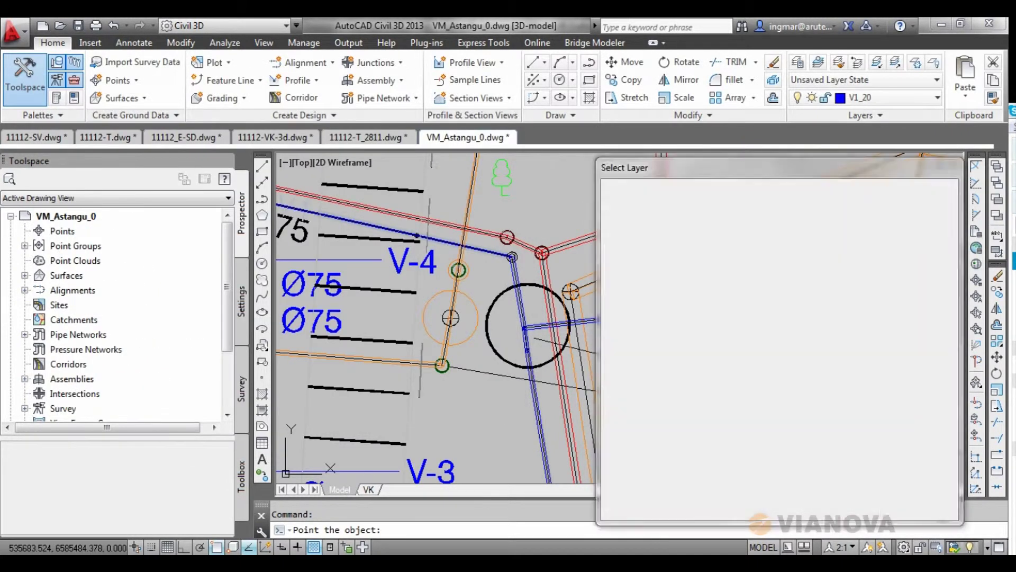
{"action": "left_click", "coordinate": [643, 217]}
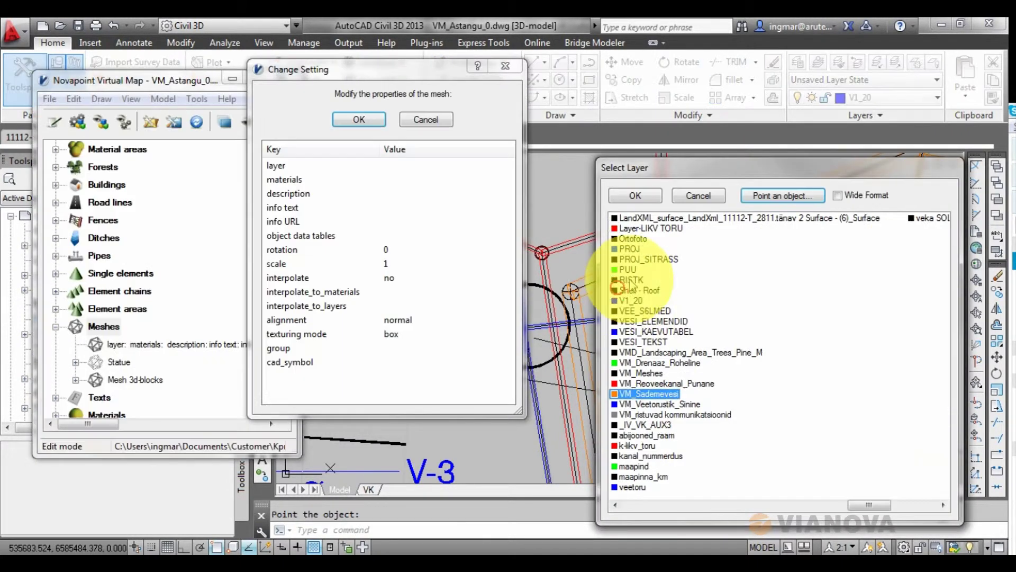
{"action": "left_click", "coordinate": [643, 195]}
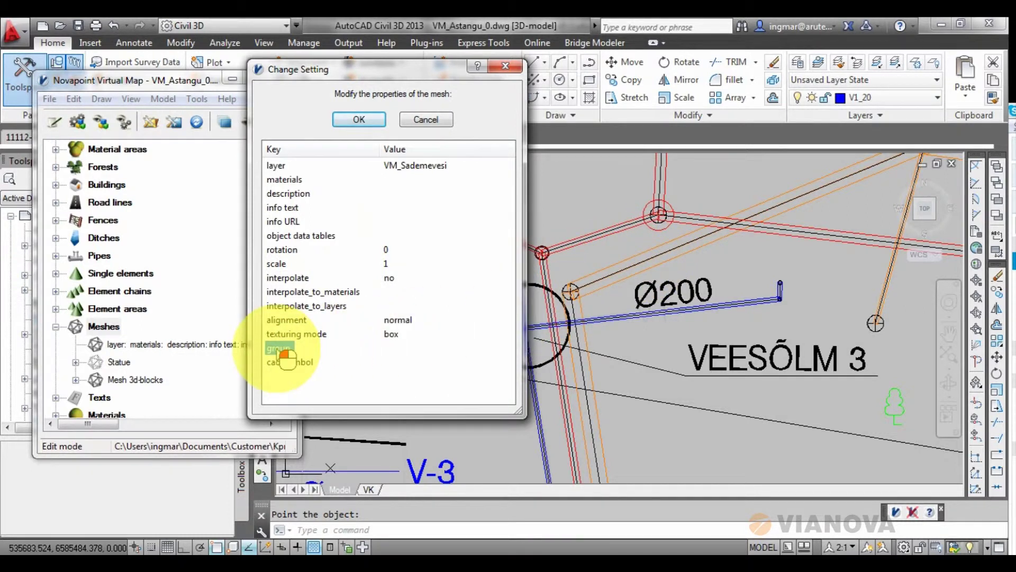
Create a group named Sademevesi and assign the new mesh item to it.
{"action": "double_click", "coordinate": [283, 350]}
{"action": "left_click", "coordinate": [318, 142]}
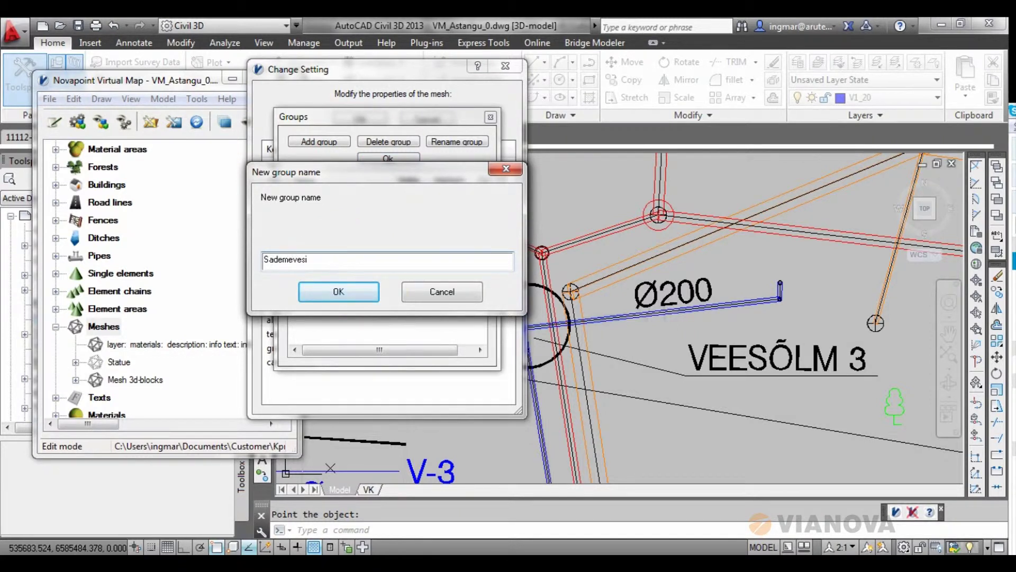
{"action": "left_click", "coordinate": [339, 291]}
{"action": "left_click", "coordinate": [343, 246]}
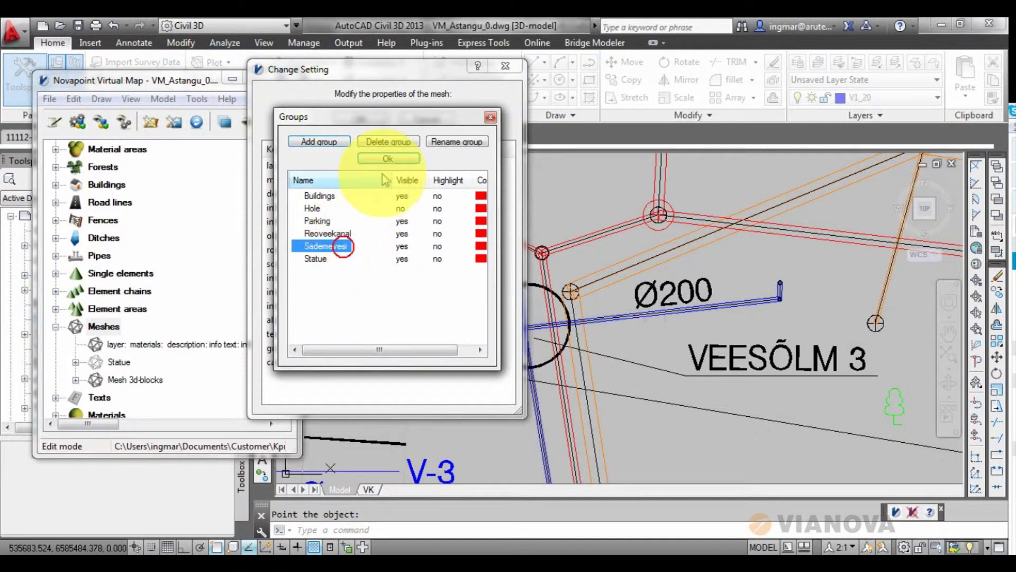
{"action": "left_click", "coordinate": [387, 159]}
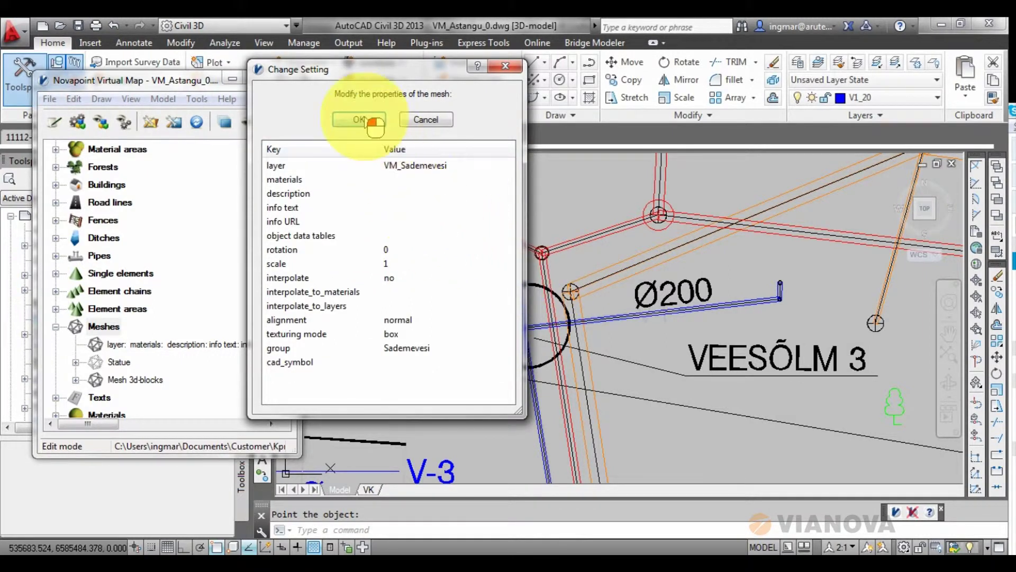
{"action": "left_click", "coordinate": [365, 121]}
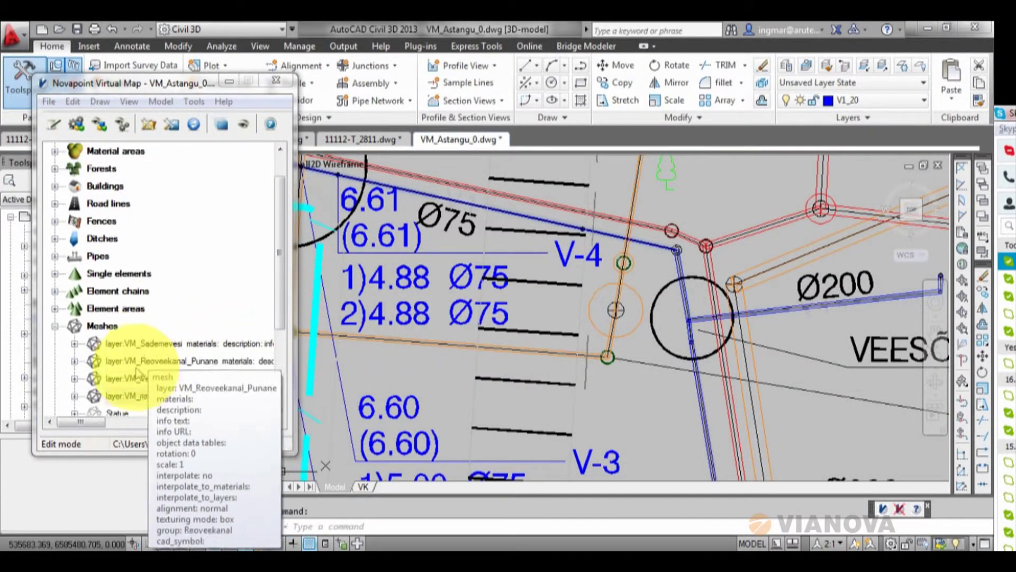
Generate the virtual model, viewing the underground pipes up close in 3D with the Reoveekanal group hidden.
{"action": "mouse_move", "coordinate": [195, 396]}
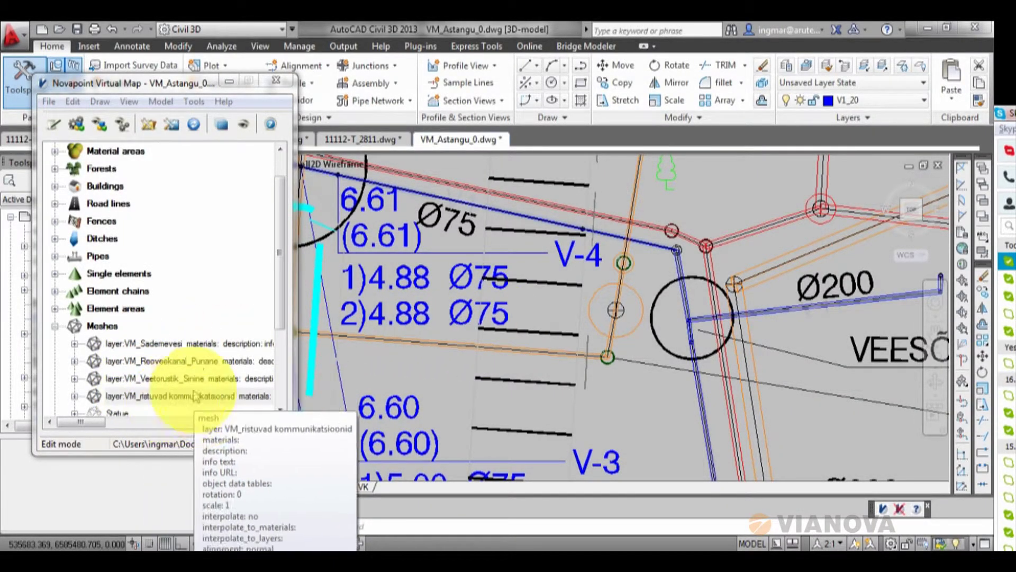
{"action": "left_click", "coordinate": [123, 133]}
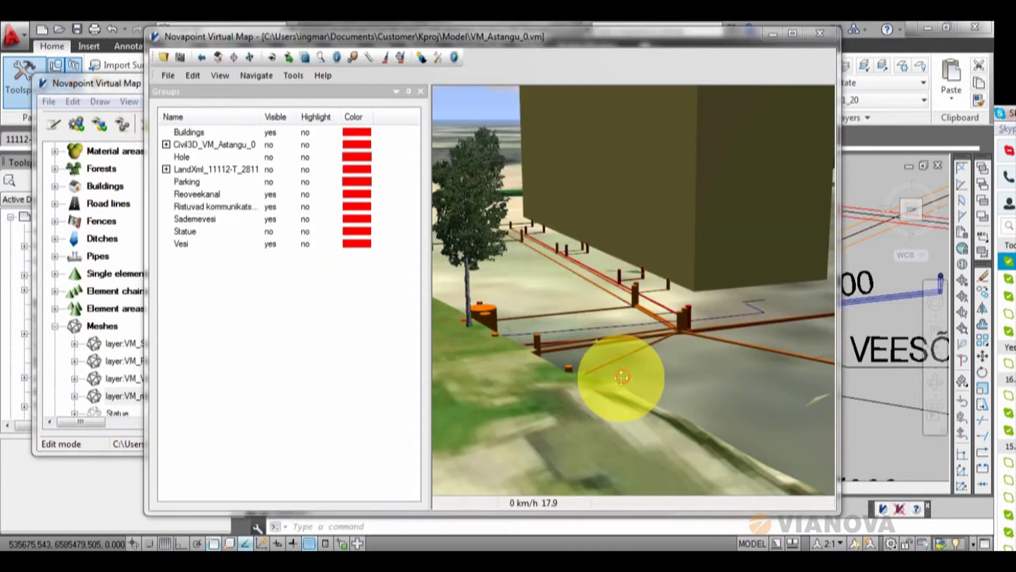
{"action": "left_click_drag", "start_coordinate": [603, 243], "coordinate": [530, 265]}
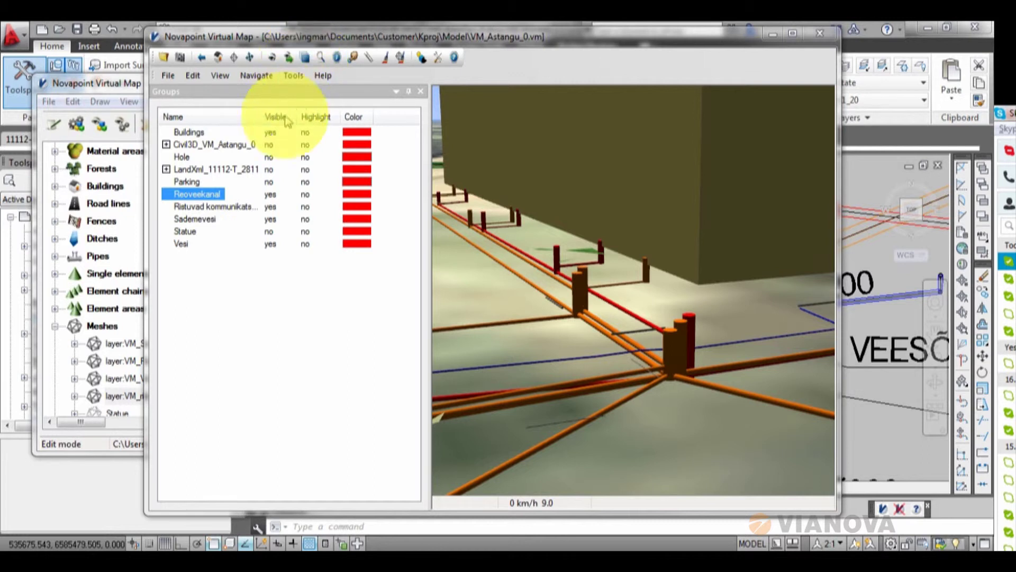
{"action": "left_click", "coordinate": [270, 195]}
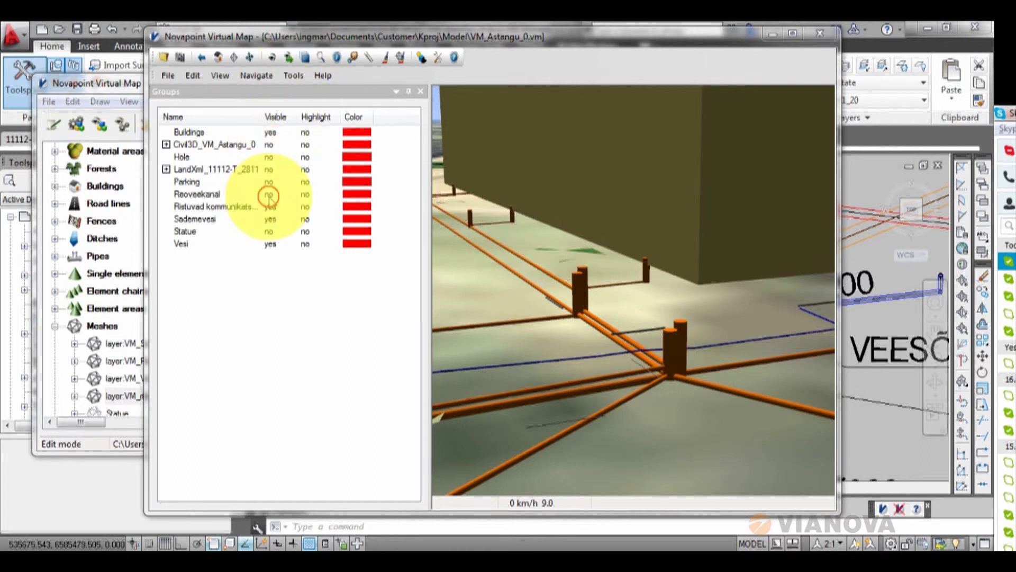
Toggle the Sademevesi group off and on in the 3D view, and switch the Reoveekanal group's visibility.
{"action": "left_click", "coordinate": [270, 218]}
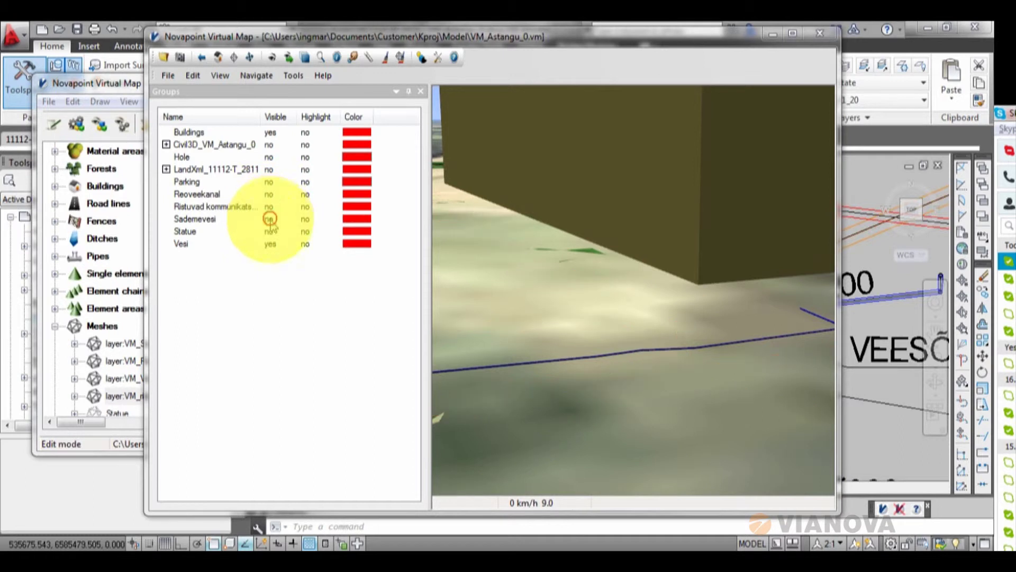
{"action": "left_click", "coordinate": [271, 218]}
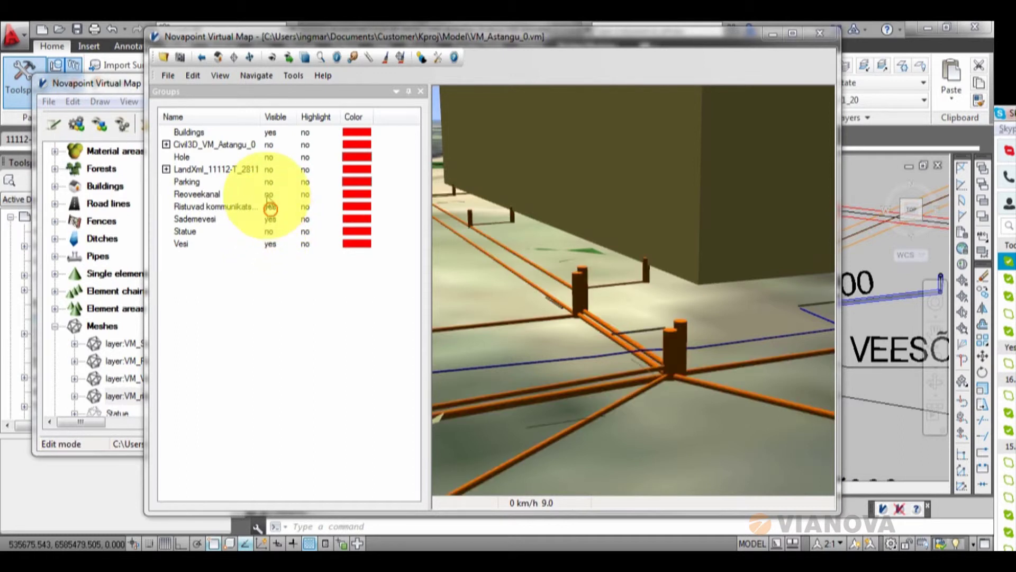
{"action": "left_click", "coordinate": [268, 194]}
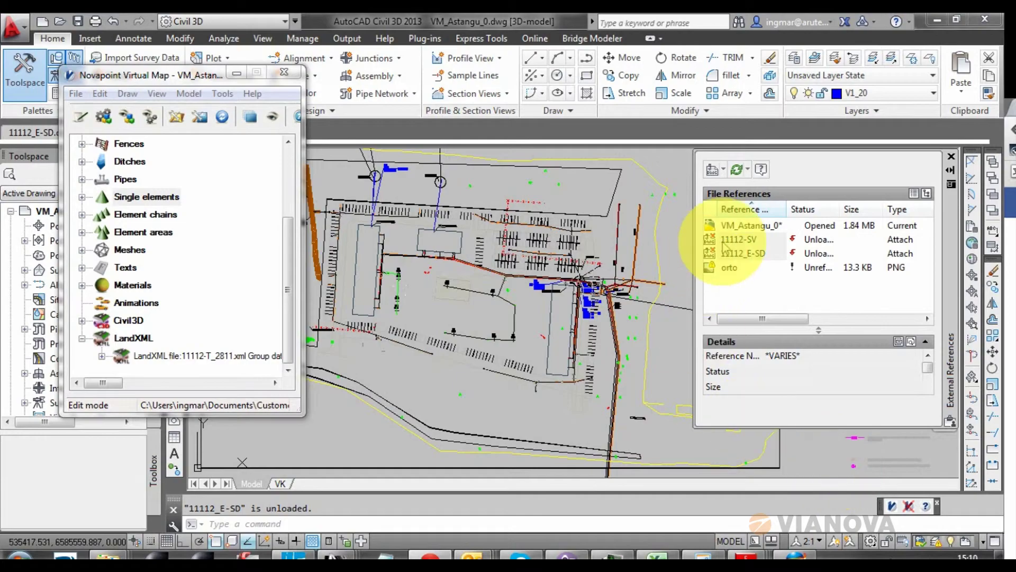
Reload the external references 11112-SV and 11112_E-SD in the Civil 3D drawing and inspect their utility lines.
{"action": "left_click", "coordinate": [723, 240]}
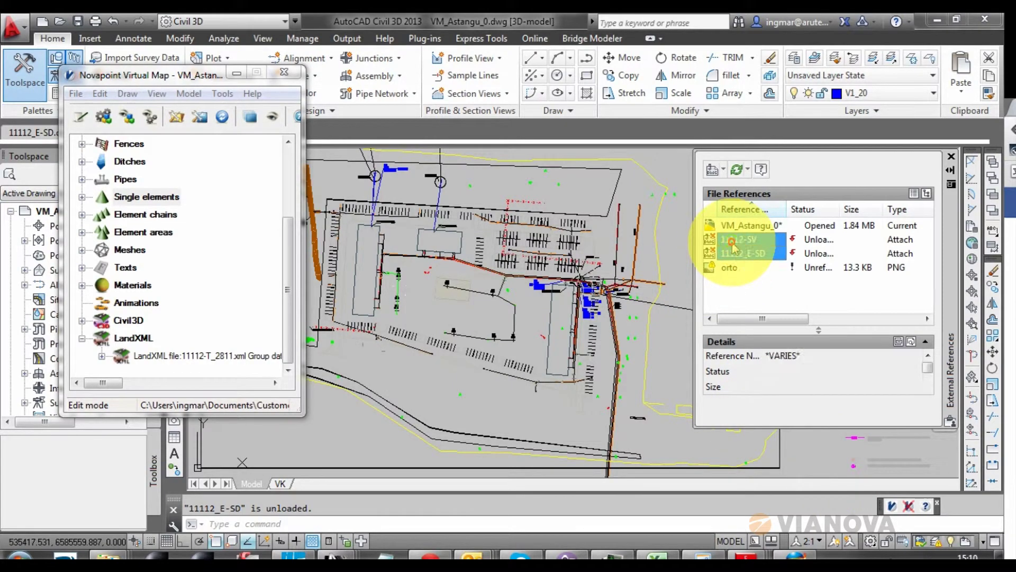
{"action": "right_click", "coordinate": [734, 247]}
{"action": "left_click", "coordinate": [767, 277]}
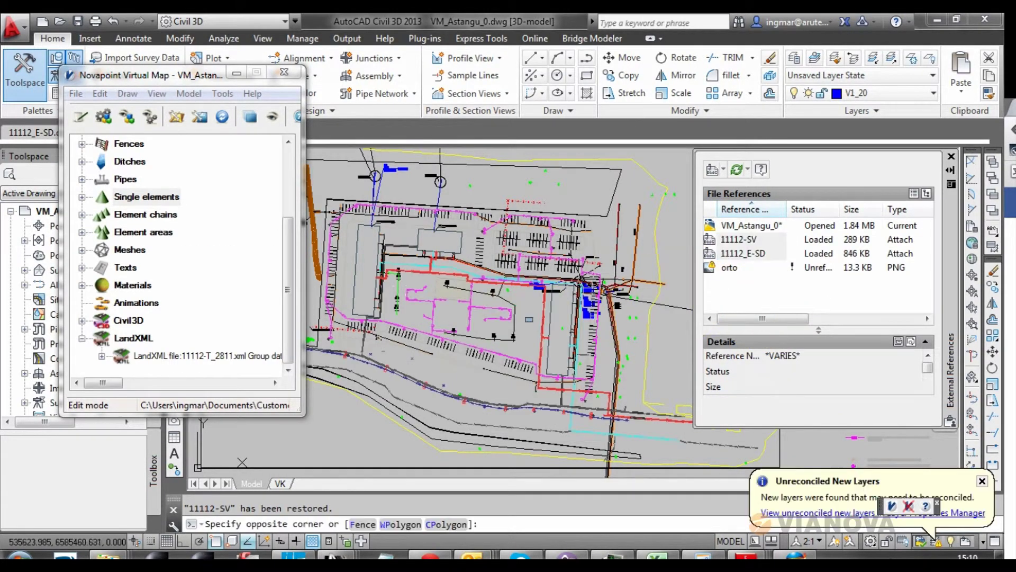
{"action": "scroll", "coordinate": [532, 320], "scroll_direction": "up", "scroll_amount": 2}
{"action": "scroll", "coordinate": [431, 352], "scroll_direction": "up", "scroll_amount": 2}
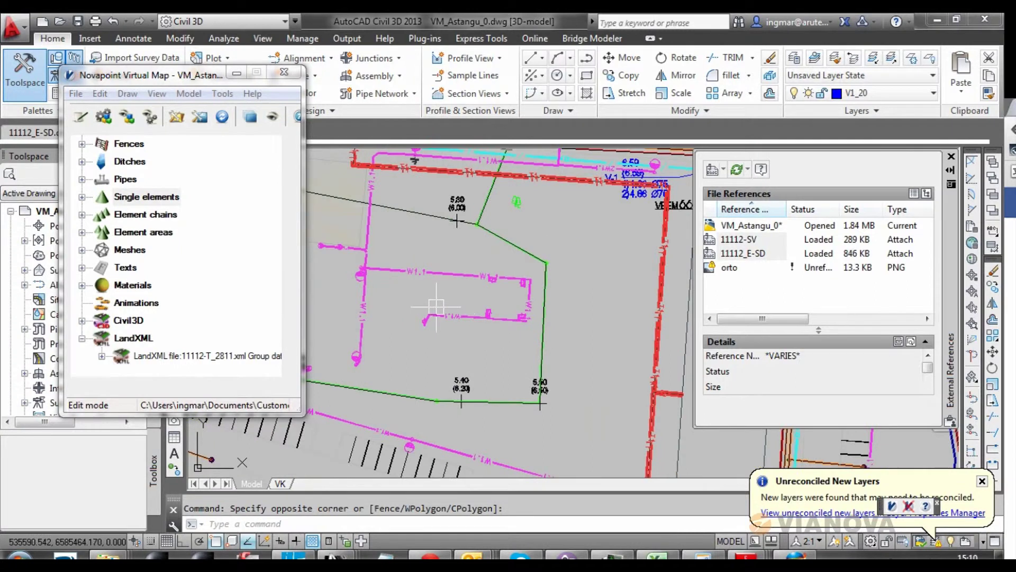
{"action": "scroll", "coordinate": [500, 182], "scroll_direction": "down", "scroll_amount": 2}
{"action": "middle_click_drag", "start_coordinate": [613, 447], "coordinate": [575, 342]}
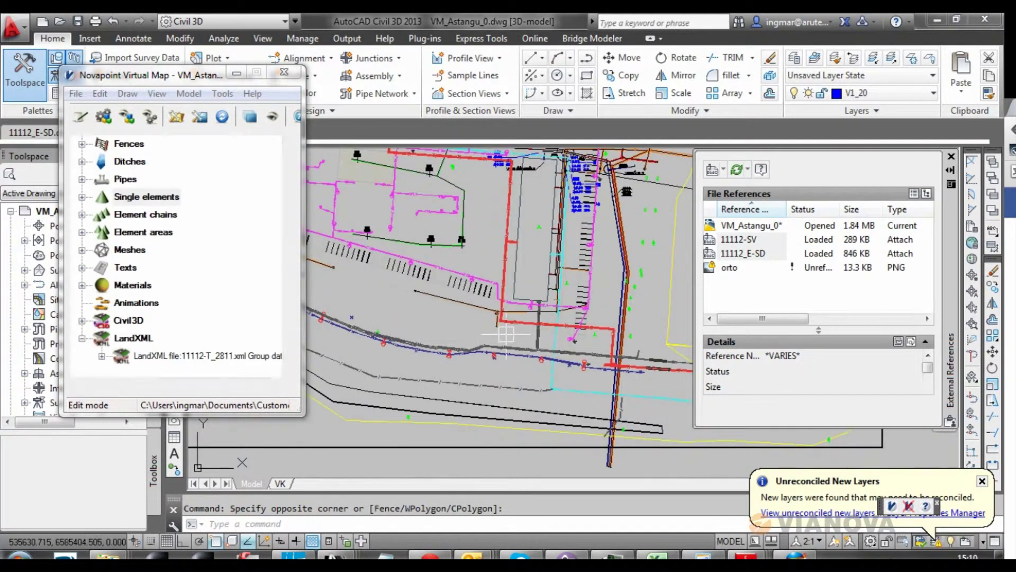
Choose Bind and Undo as the XREF processing method for the model.
{"action": "left_click", "coordinate": [188, 93]}
{"action": "left_click", "coordinate": [194, 166]}
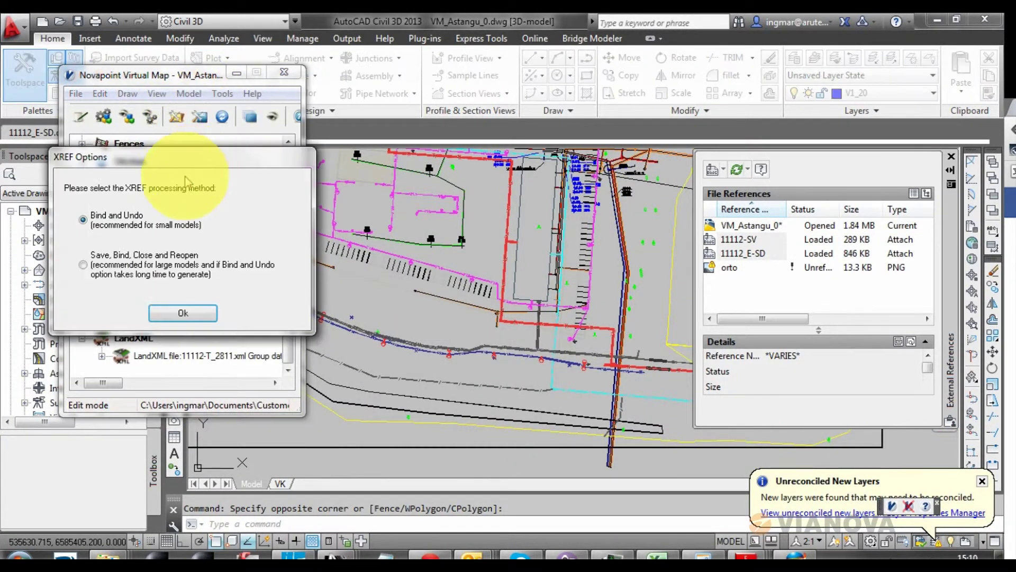
{"action": "left_click", "coordinate": [162, 316]}
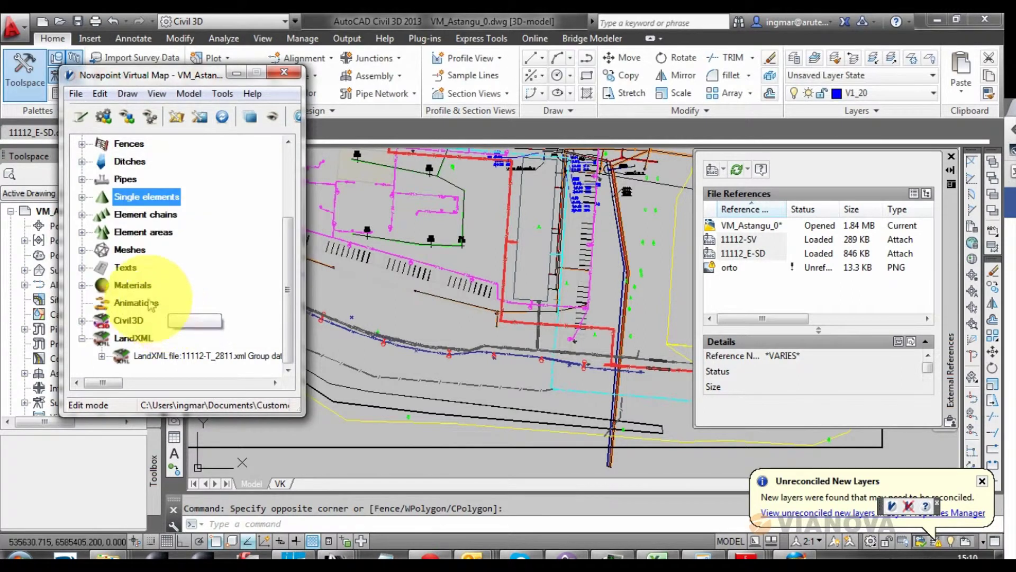
Review the K-SV_proj soojustoru pipe item's info text and assign the item to the Kaugküte group.
{"action": "left_click", "coordinate": [82, 179]}
{"action": "left_click", "coordinate": [144, 183]}
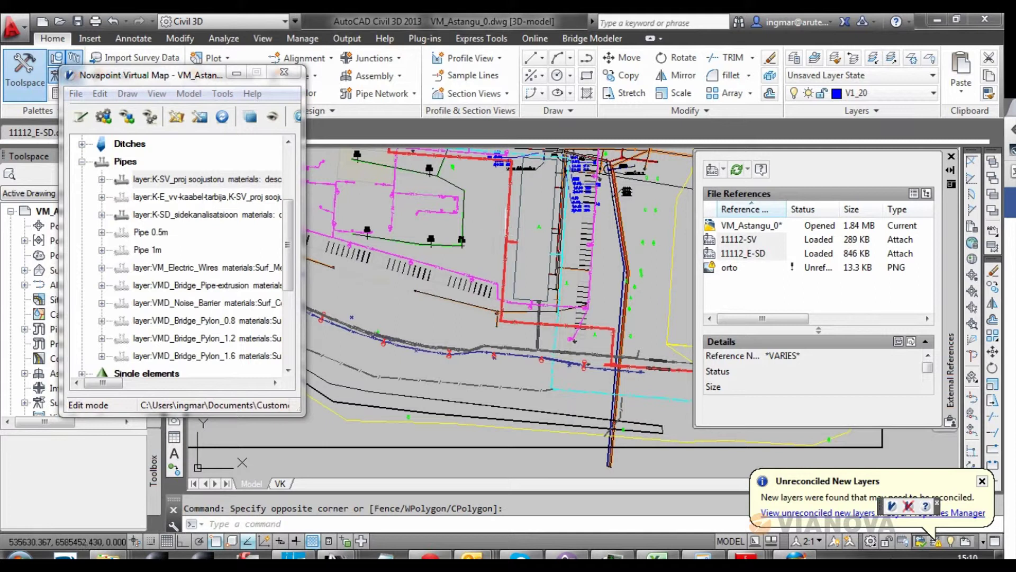
{"action": "double_click", "coordinate": [164, 179]}
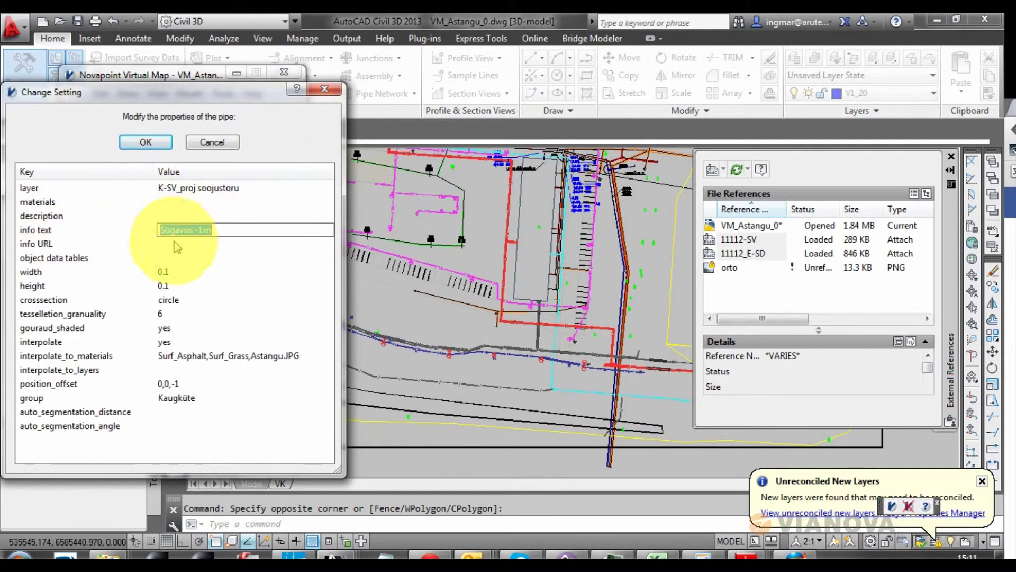
{"action": "double_click", "coordinate": [95, 397]}
{"action": "left_click", "coordinate": [174, 200]}
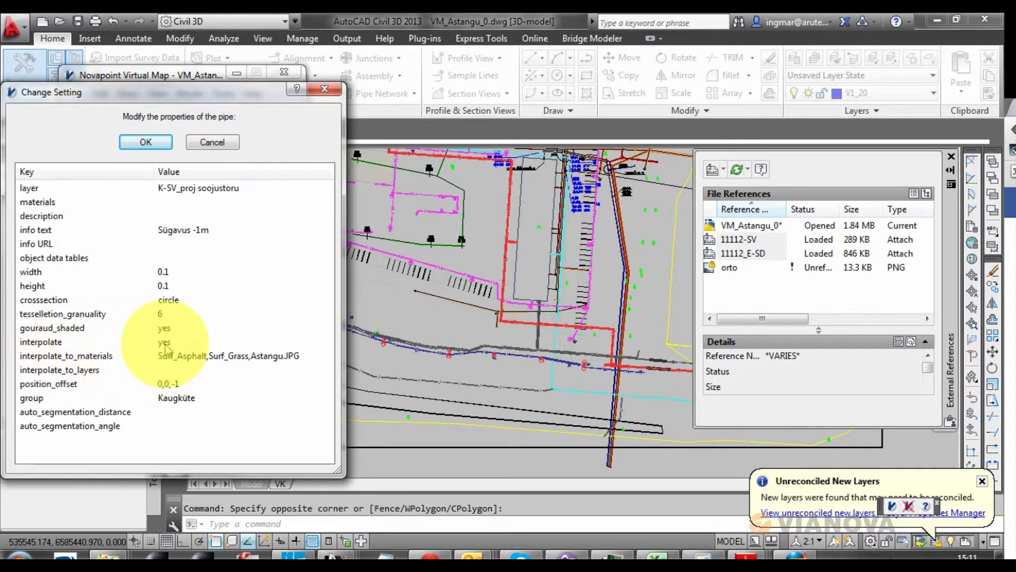
{"action": "left_click", "coordinate": [159, 142]}
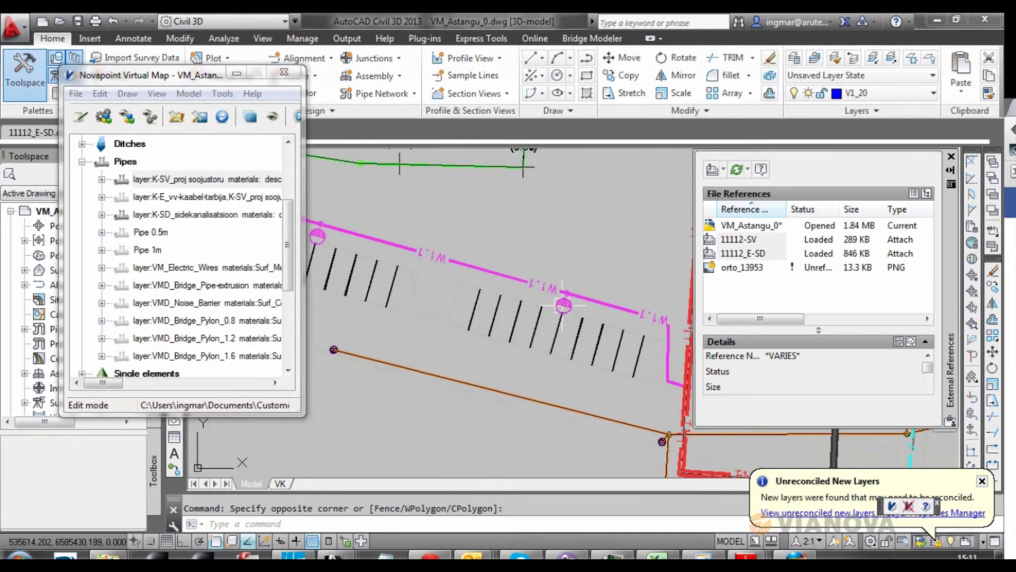
Open a blank item in Single elements and set its layer to K-E_valgustus-tarbija by picking a lamp symbol in the drawing.
{"action": "left_click", "coordinate": [82, 161]}
{"action": "left_click", "coordinate": [82, 196]}
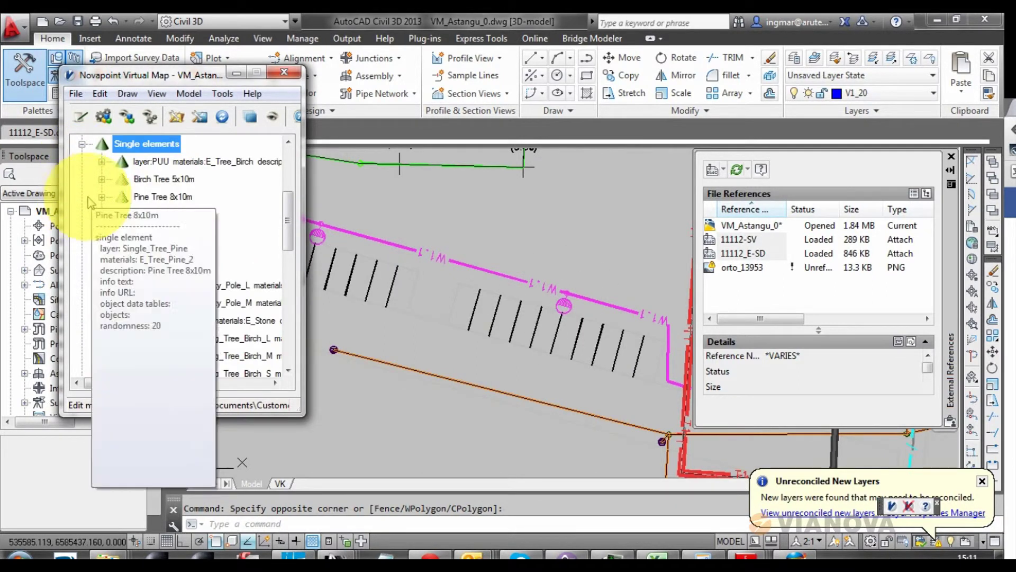
{"action": "double_click", "coordinate": [177, 159]}
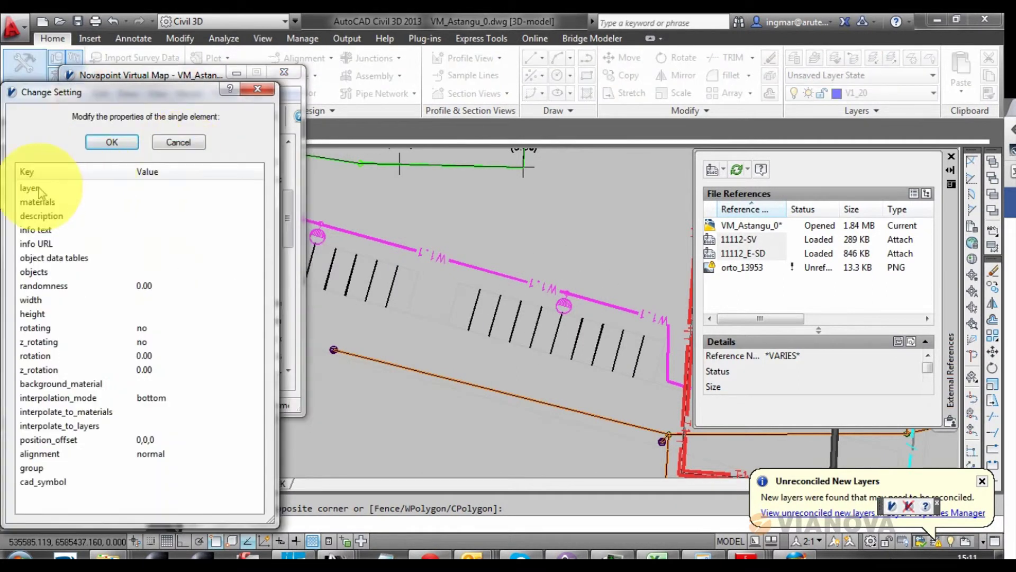
{"action": "double_click", "coordinate": [40, 192]}
{"action": "left_click", "coordinate": [783, 187]}
{"action": "scroll", "coordinate": [550, 328], "scroll_direction": "down", "scroll_amount": 5}
{"action": "scroll", "coordinate": [551, 328], "scroll_direction": "up", "scroll_amount": 5}
{"action": "left_click", "coordinate": [553, 335]}
{"action": "left_click", "coordinate": [640, 190]}
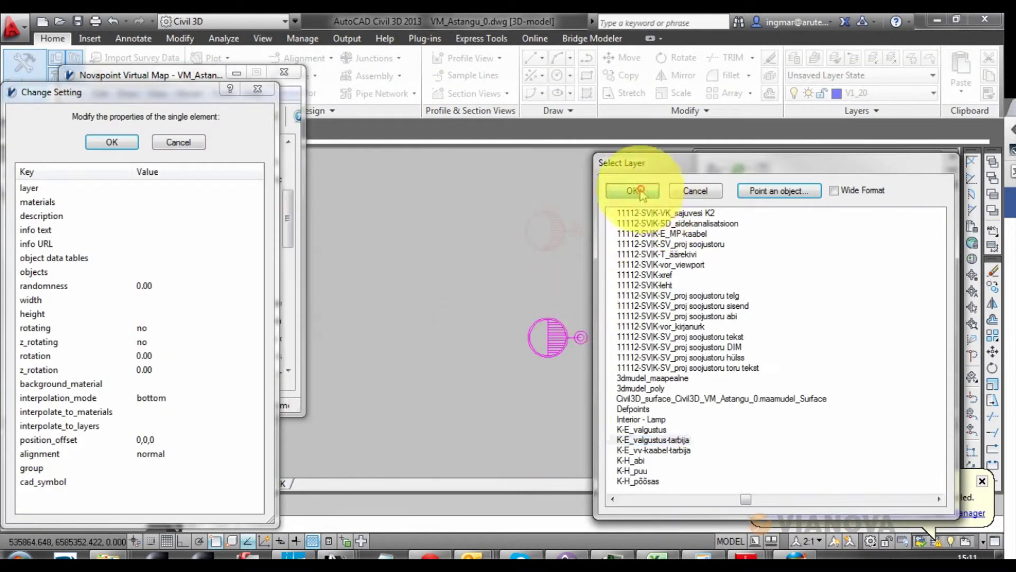
Set the single element's material to E_Lightpole, checking the material's texture file without replacing it.
{"action": "double_click", "coordinate": [49, 202]}
{"action": "left_click", "coordinate": [227, 415]}
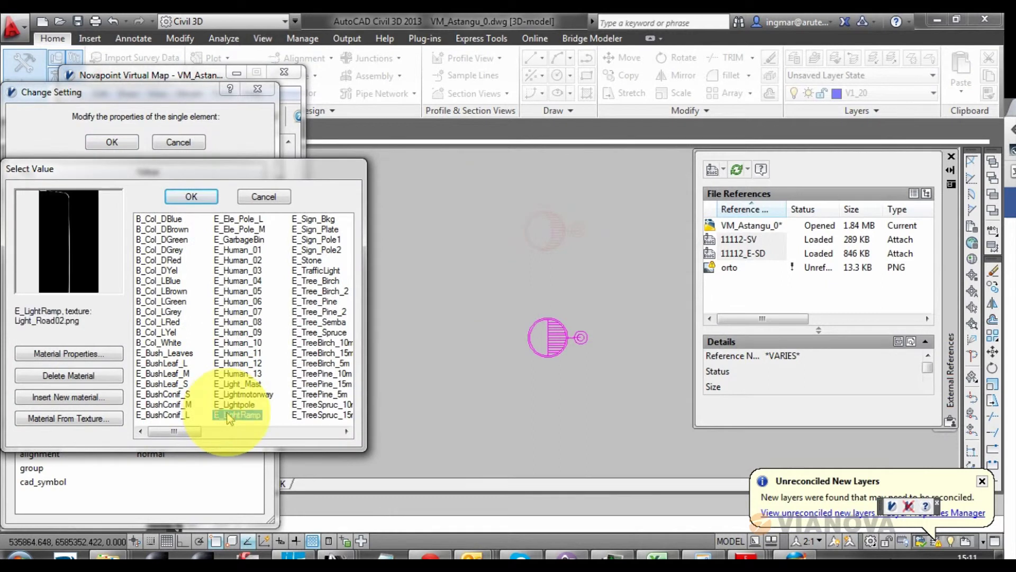
{"action": "left_click", "coordinate": [64, 353]}
{"action": "left_click", "coordinate": [53, 202]}
{"action": "double_click", "coordinate": [53, 201]}
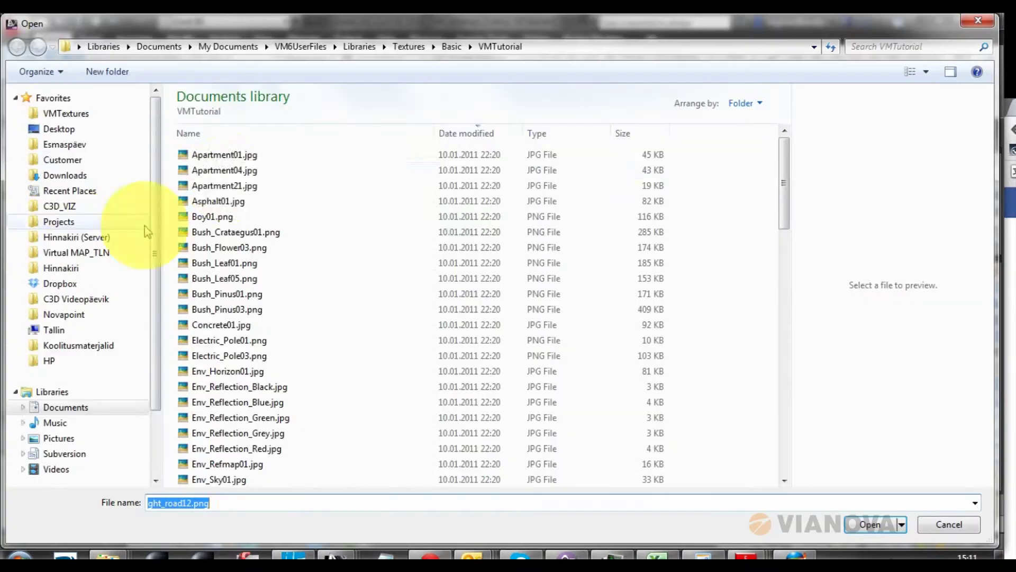
{"action": "left_click", "coordinate": [945, 521]}
{"action": "left_click", "coordinate": [92, 142]}
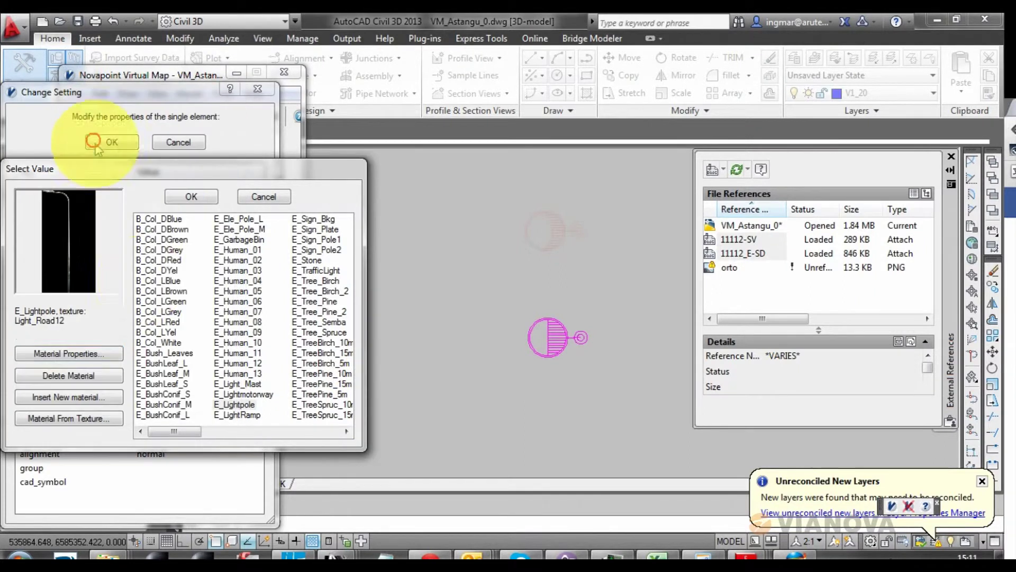
{"action": "left_click", "coordinate": [191, 196]}
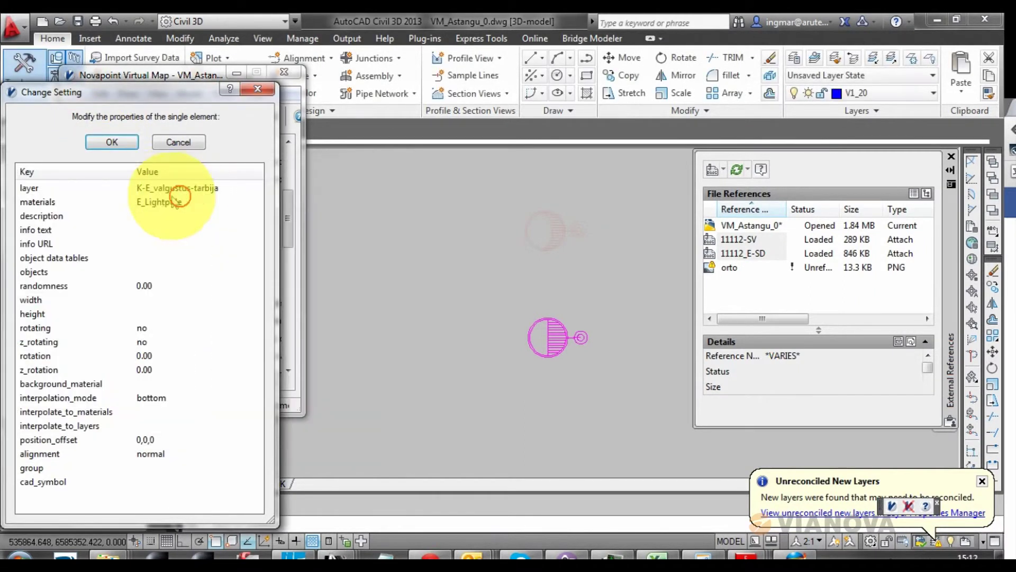
Assign the light pole element to the Elekter_Valgus group and set its rotation to 180.
{"action": "double_click", "coordinate": [37, 468]}
{"action": "left_click", "coordinate": [71, 275]}
{"action": "left_click", "coordinate": [156, 225]}
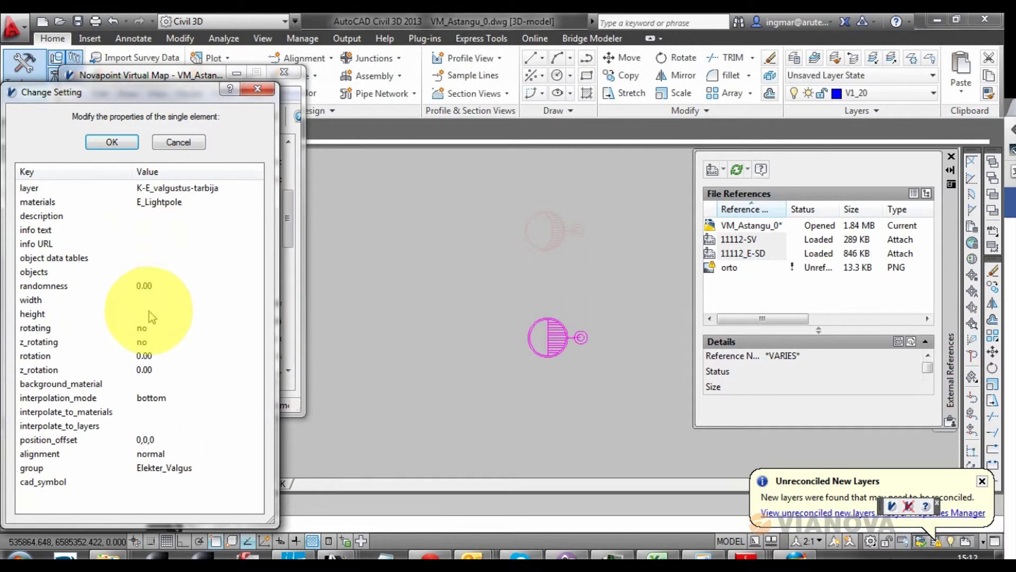
{"action": "double_click", "coordinate": [146, 355]}
{"action": "type", "text": "180"}
{"action": "key", "text": "Return"}
{"action": "left_click", "coordinate": [102, 145]}
Generate the virtual model and navigate from the lamp posts down to the coloured pipes and cables below ground.
{"action": "left_click", "coordinate": [150, 124]}
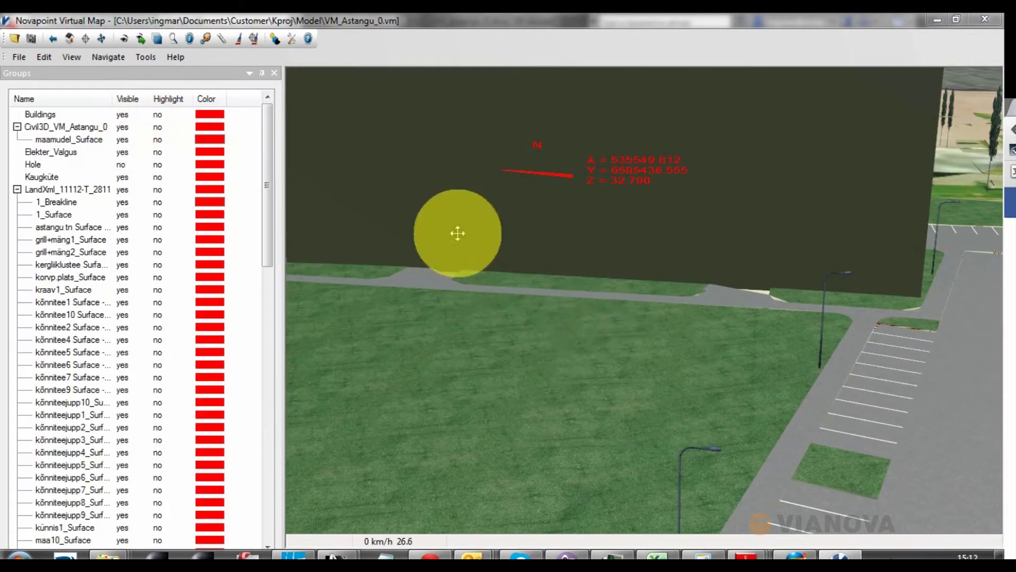
{"action": "mouse_move", "coordinate": [853, 342]}
{"action": "left_mouse_down"}
{"action": "mouse_move", "coordinate": [858, 365]}
{"action": "mouse_move", "coordinate": [595, 477]}
{"action": "mouse_move", "coordinate": [574, 302]}
{"action": "mouse_move", "coordinate": [415, 191]}
{"action": "mouse_move", "coordinate": [496, 249]}
{"action": "mouse_move", "coordinate": [467, 218]}
{"action": "left_mouse_up"}
{"action": "left_click", "coordinate": [110, 58]}
{"action": "left_click", "coordinate": [119, 106]}
{"action": "left_click_drag", "start_coordinate": [558, 296], "coordinate": [719, 208]}
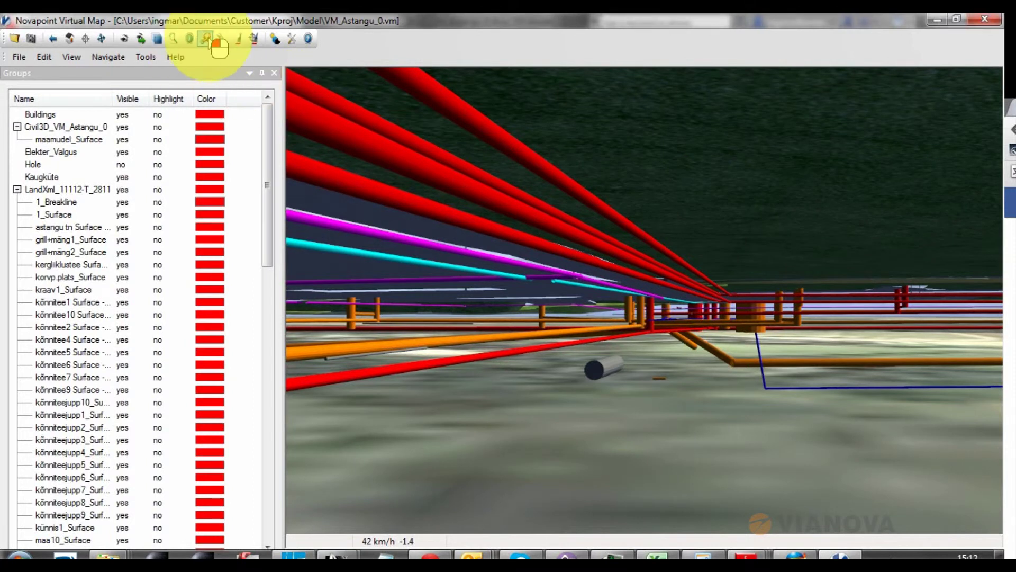
{"action": "left_click", "coordinate": [208, 40]}
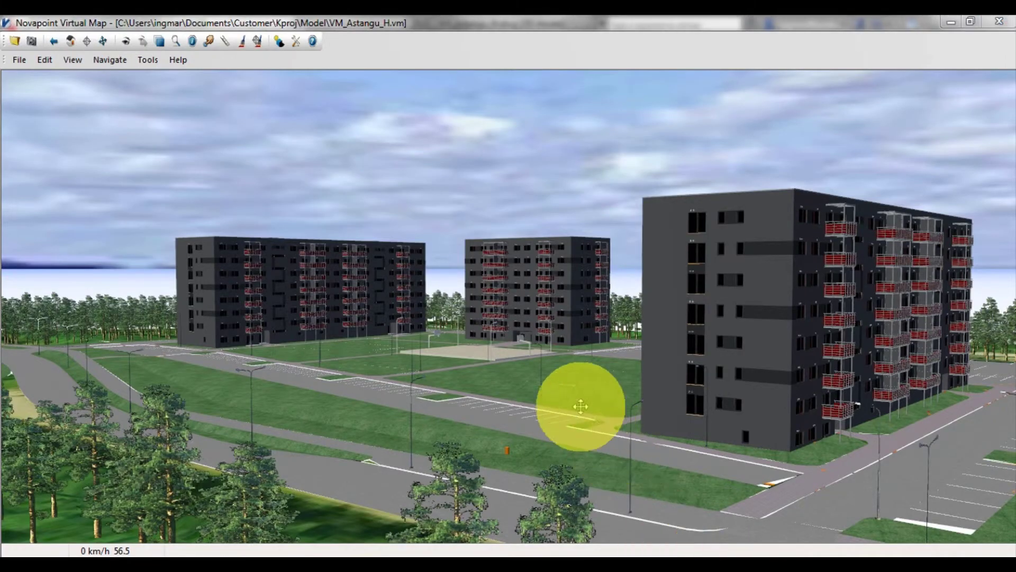
Fly through the VM_Astangu_H model past the apartment blocks, parking areas and sports court.
{"action": "left_click", "coordinate": [515, 324]}
{"action": "left_click_drag", "start_coordinate": [514, 324], "coordinate": [476, 261]}
{"action": "left_click_drag", "start_coordinate": [558, 228], "coordinate": [508, 227]}
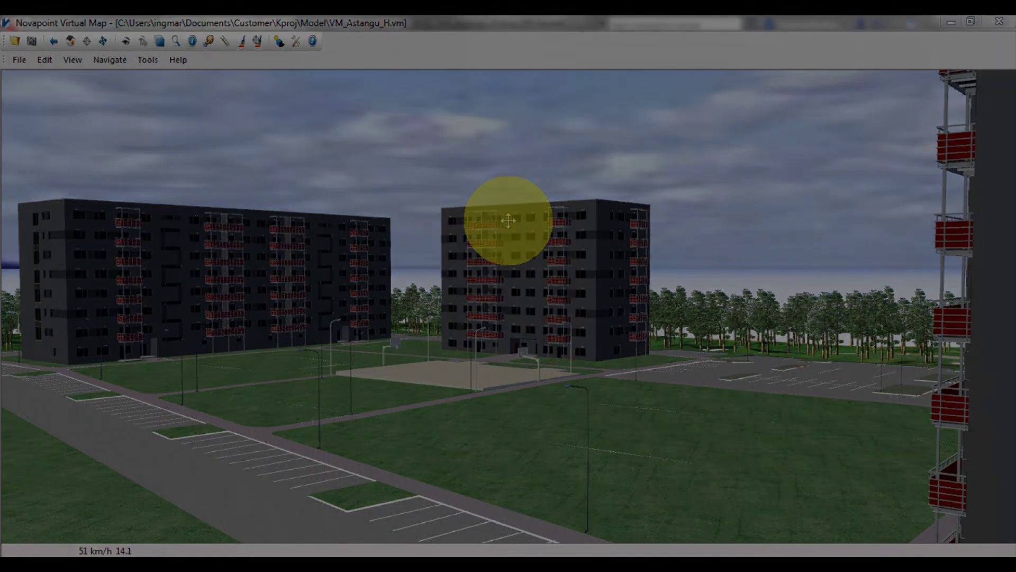